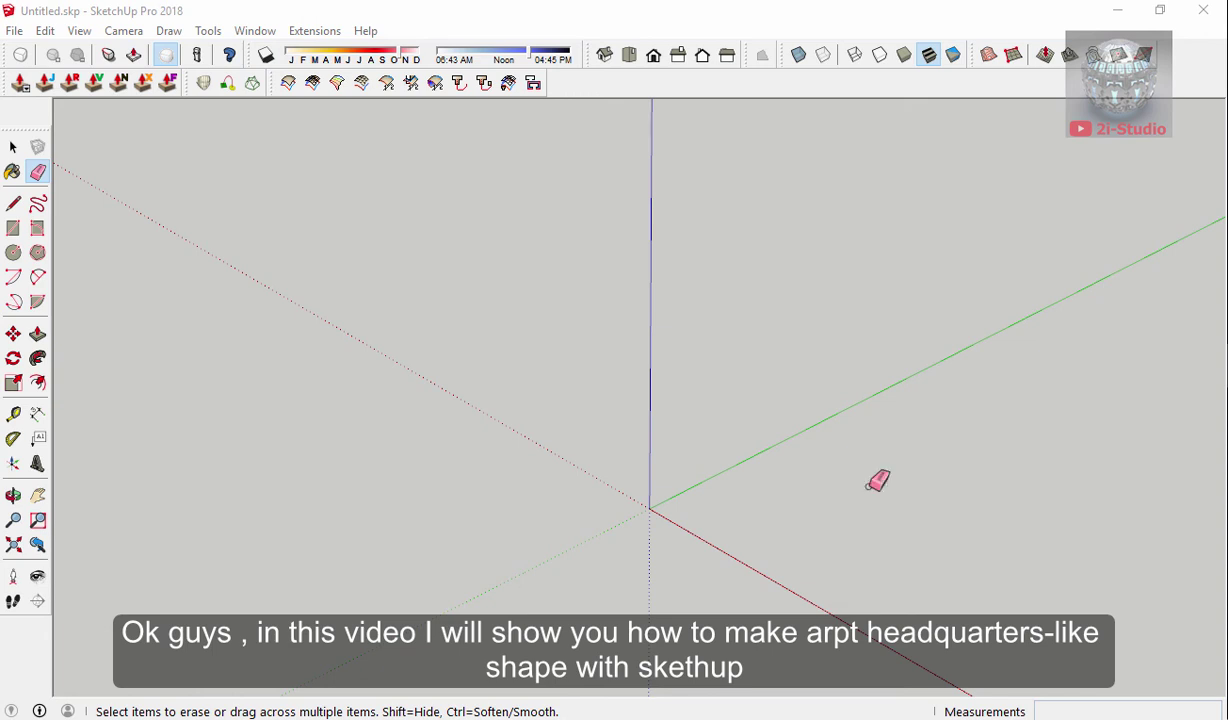
# - Draw an edge from the origin along the green axis, with a short edge turning off its far end
pyautogui.press('l')
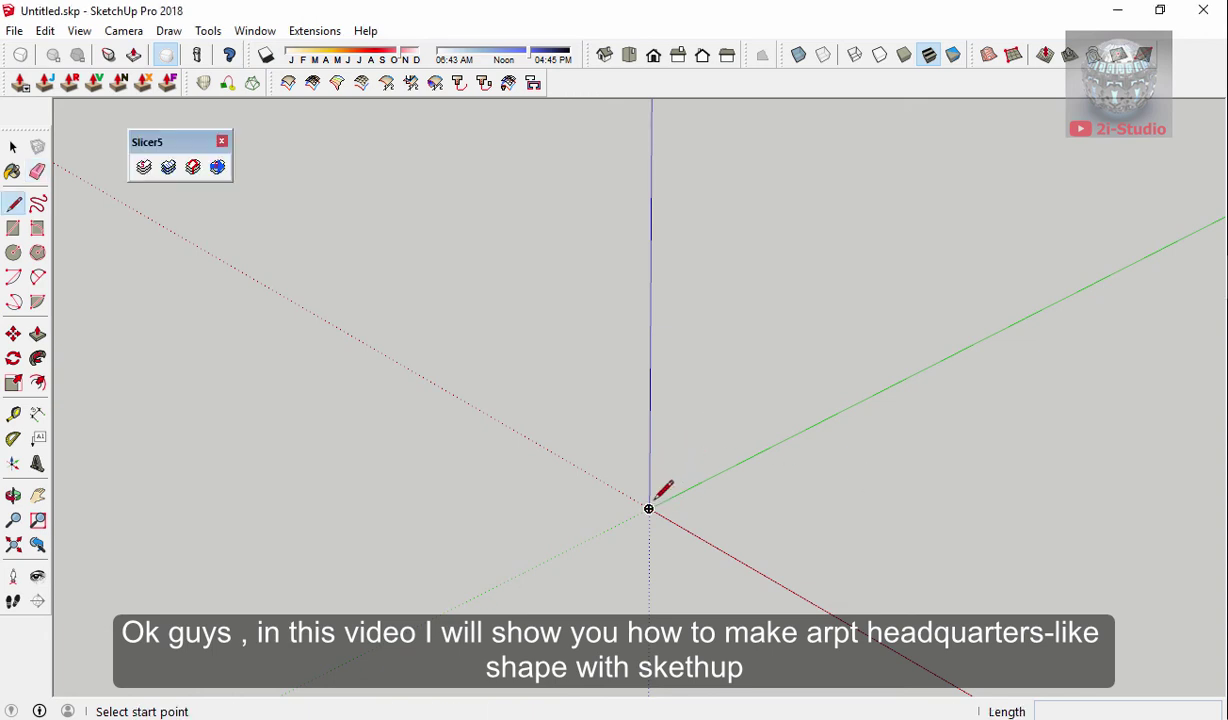
pyautogui.click(649, 507)
pyautogui.moveTo(649, 507)
pyautogui.mouseDown(button='middle')
pyautogui.moveTo(729, 446)
pyautogui.moveTo(906, 372)
pyautogui.mouseUp(button='middle')
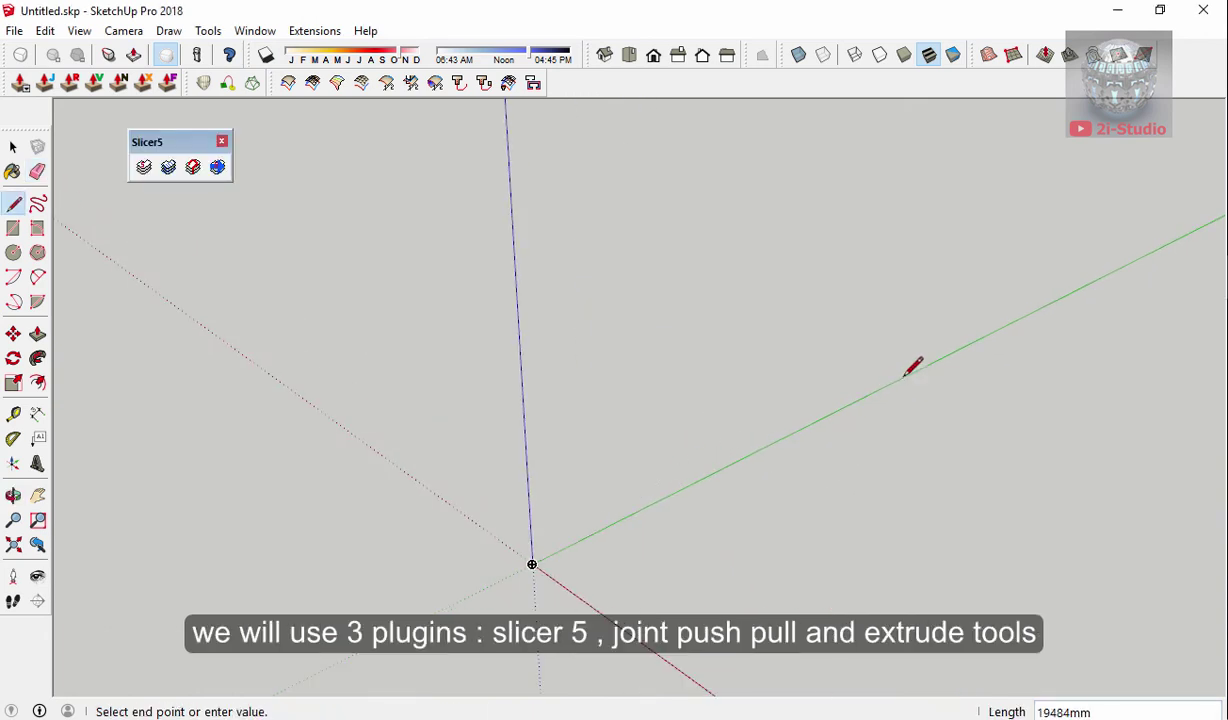
pyautogui.click(902, 378)
pyautogui.click(995, 411)
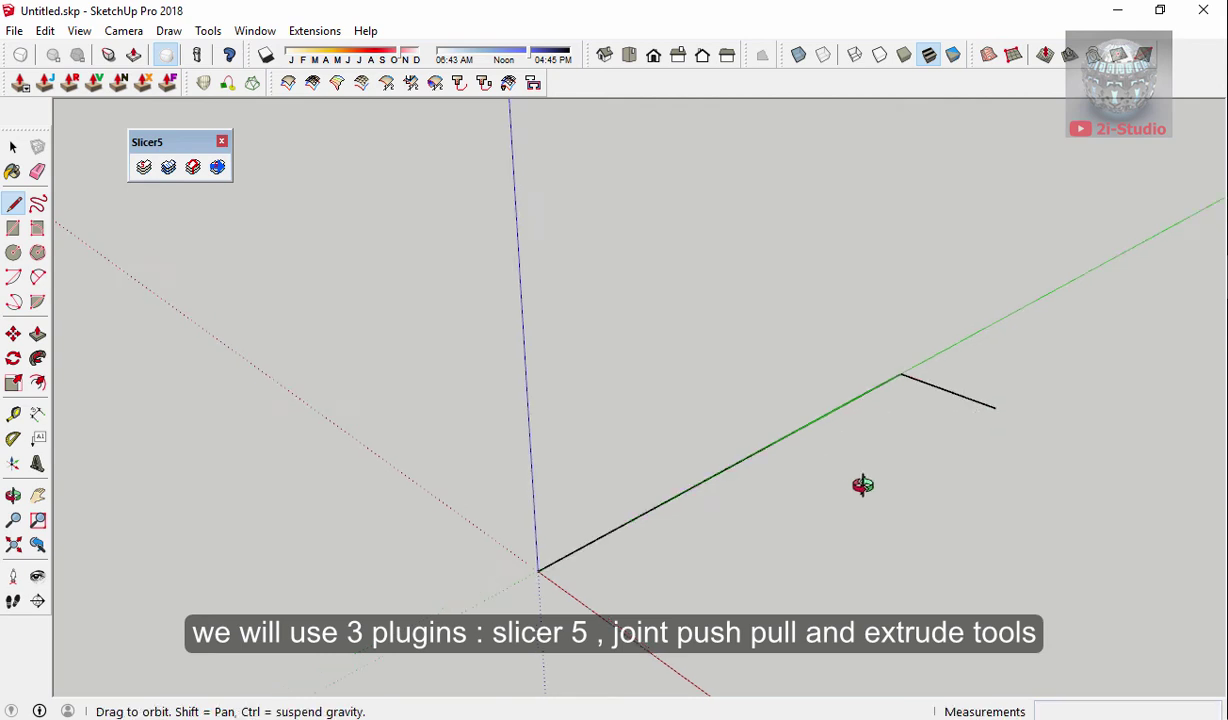
pyautogui.moveTo(863, 485); pyautogui.dragTo(970, 405, button='middle')
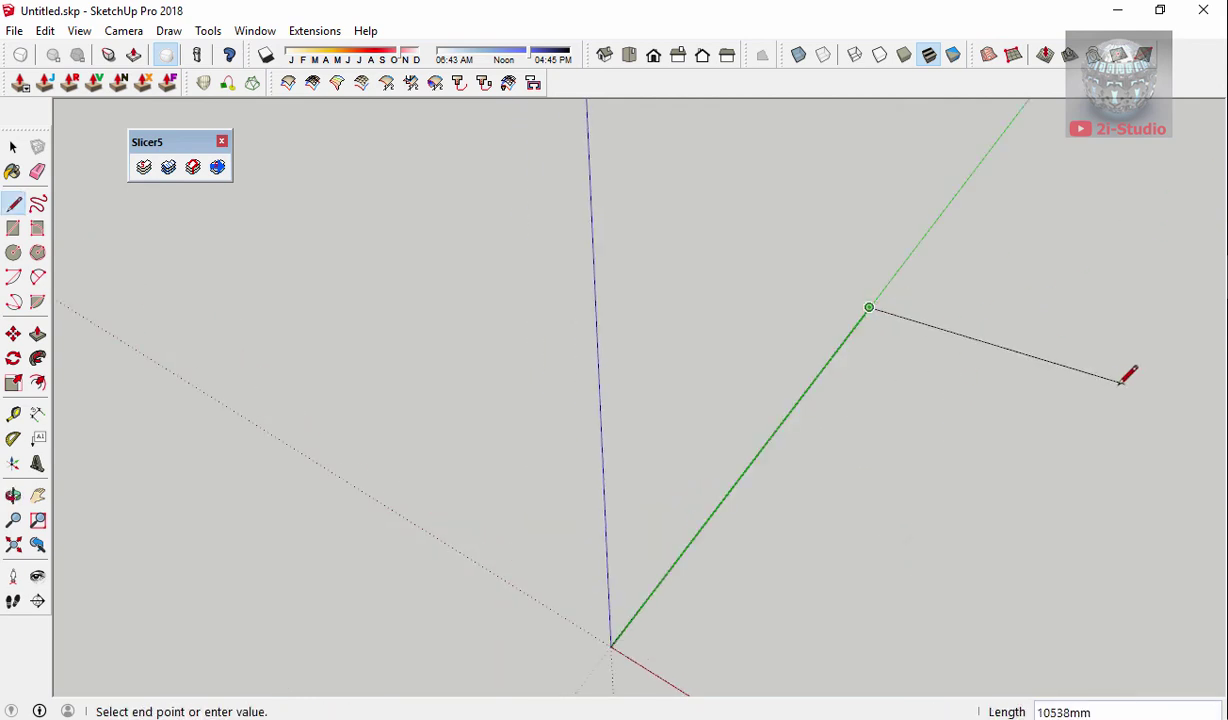
pyautogui.press('Escape')
pyautogui.click(869, 307)
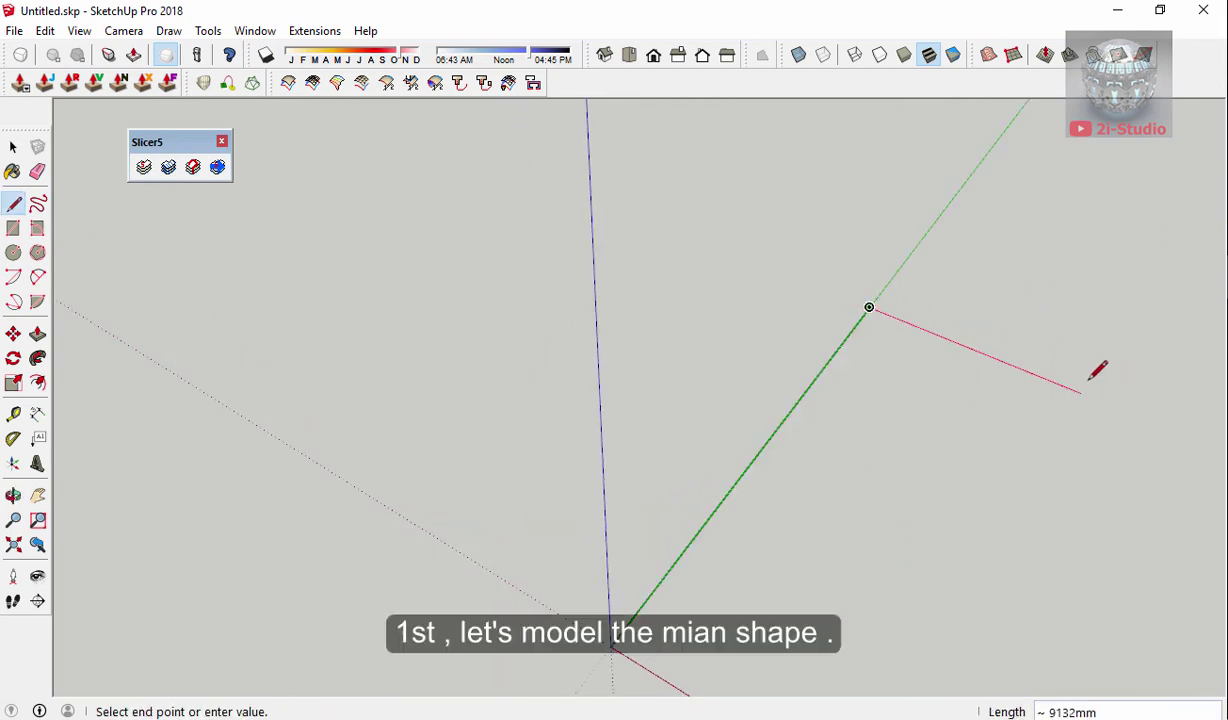
pyautogui.moveTo(1022, 455); pyautogui.dragTo(320, 353, button='middle')
pyautogui.press('space')
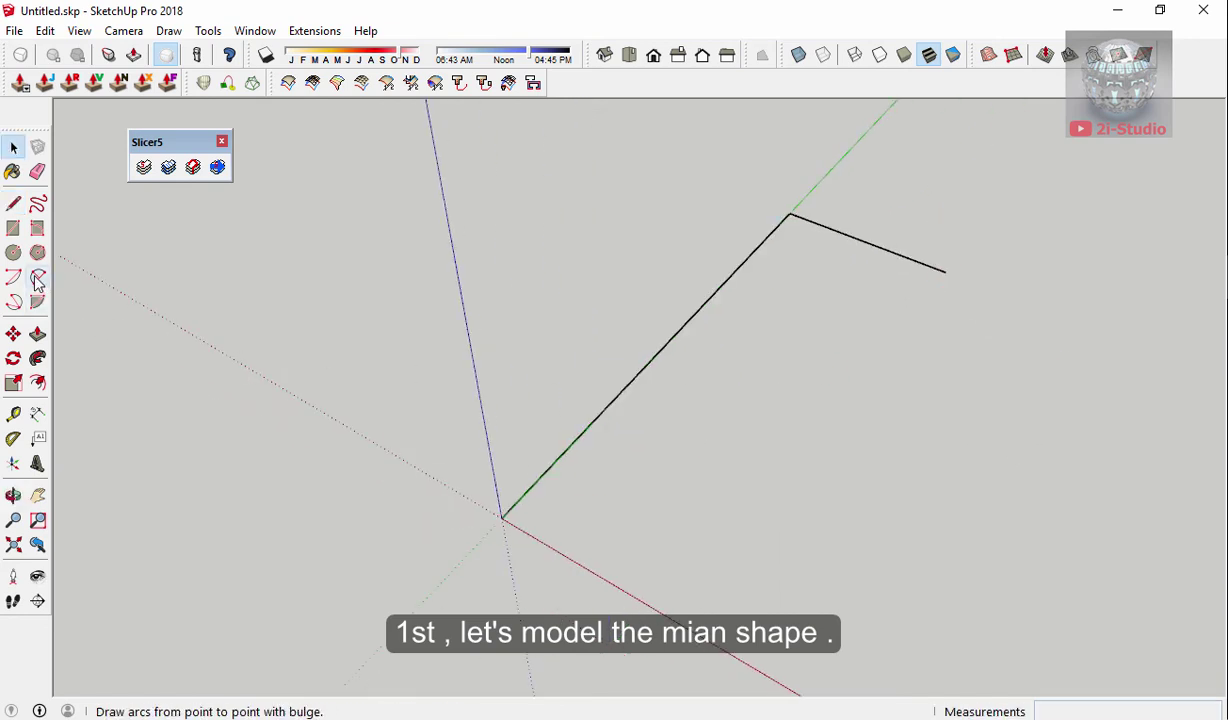
# - Try an arc from the origin to the short edge's tip, then erase it and redraw a shorter side edge
pyautogui.click(38, 277)
pyautogui.click(501, 517)
pyautogui.click(945, 272)
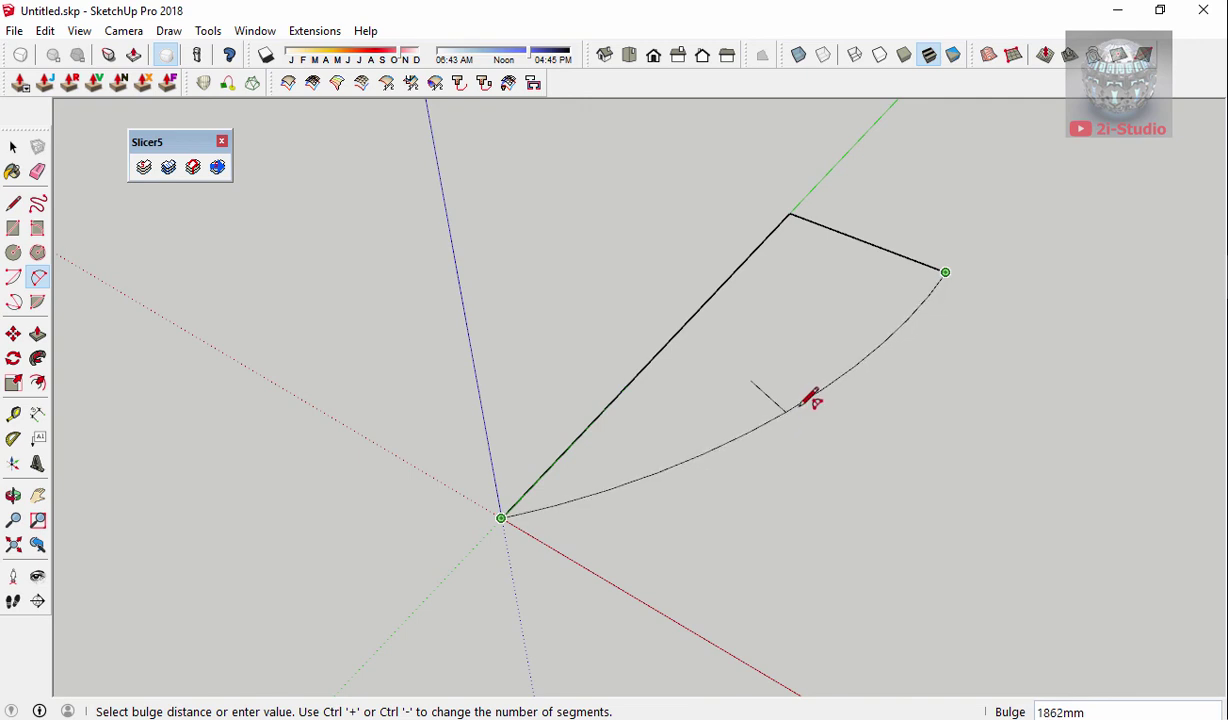
pyautogui.click(806, 393)
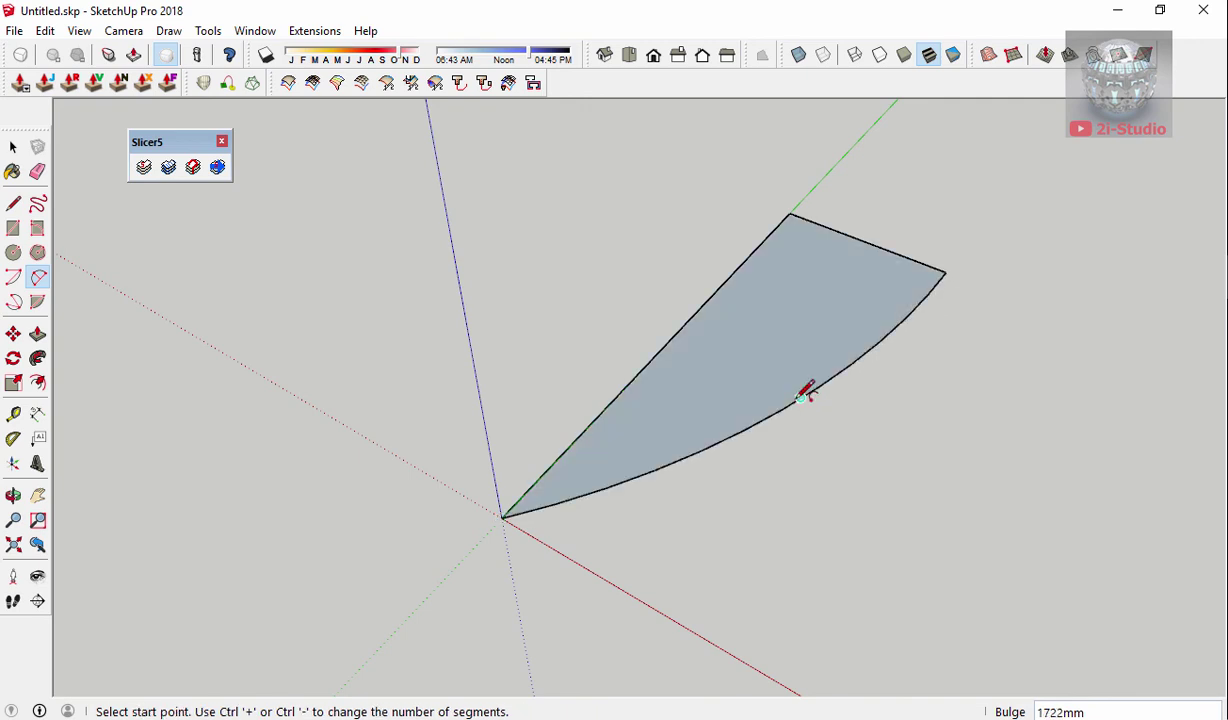
pyautogui.press('e')
pyautogui.click(806, 393)
pyautogui.press('l')
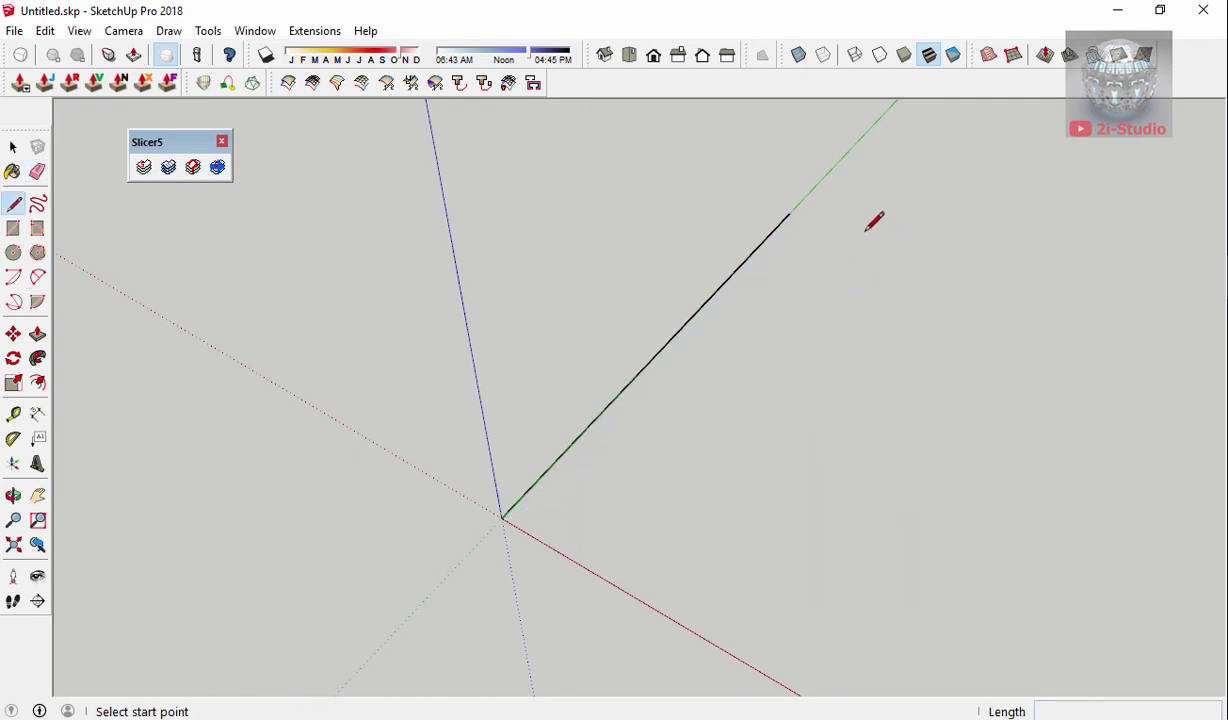
pyautogui.click(789, 212)
pyautogui.click(869, 241)
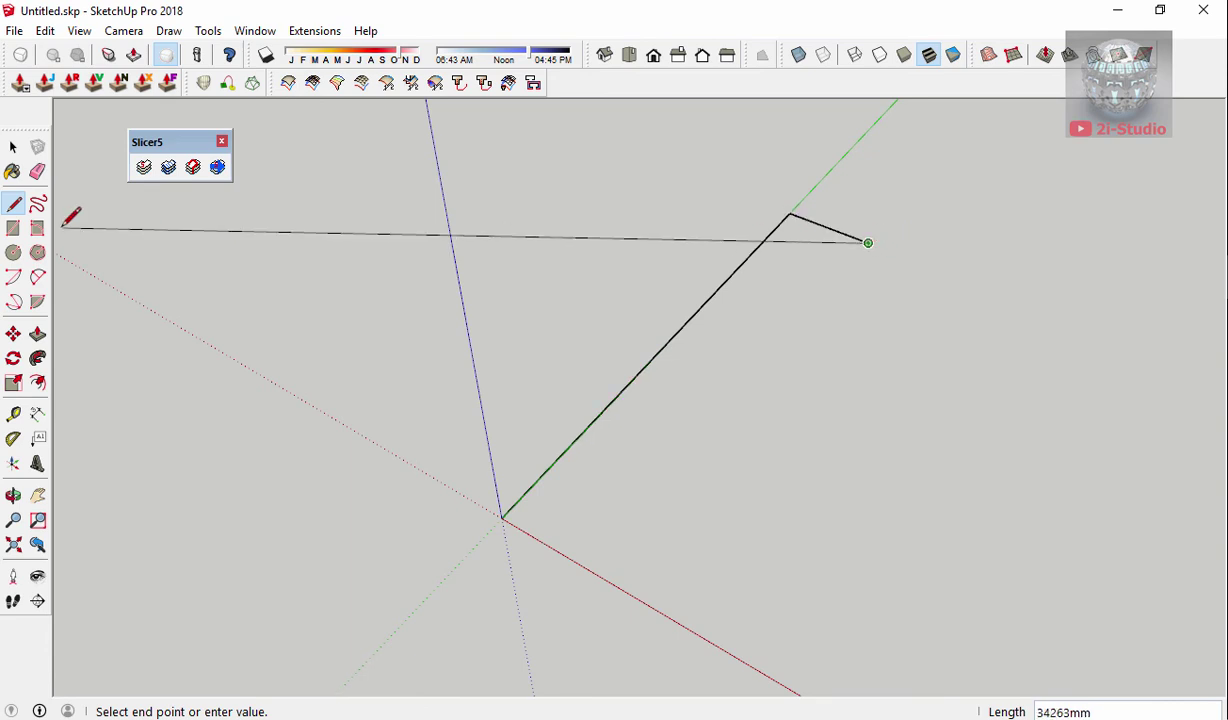
pyautogui.press('Escape')
# - Close the blade face with a deeper-bulged arc from the origin, and begin a vertical edge there
pyautogui.click(37, 277)
pyautogui.click(500, 517)
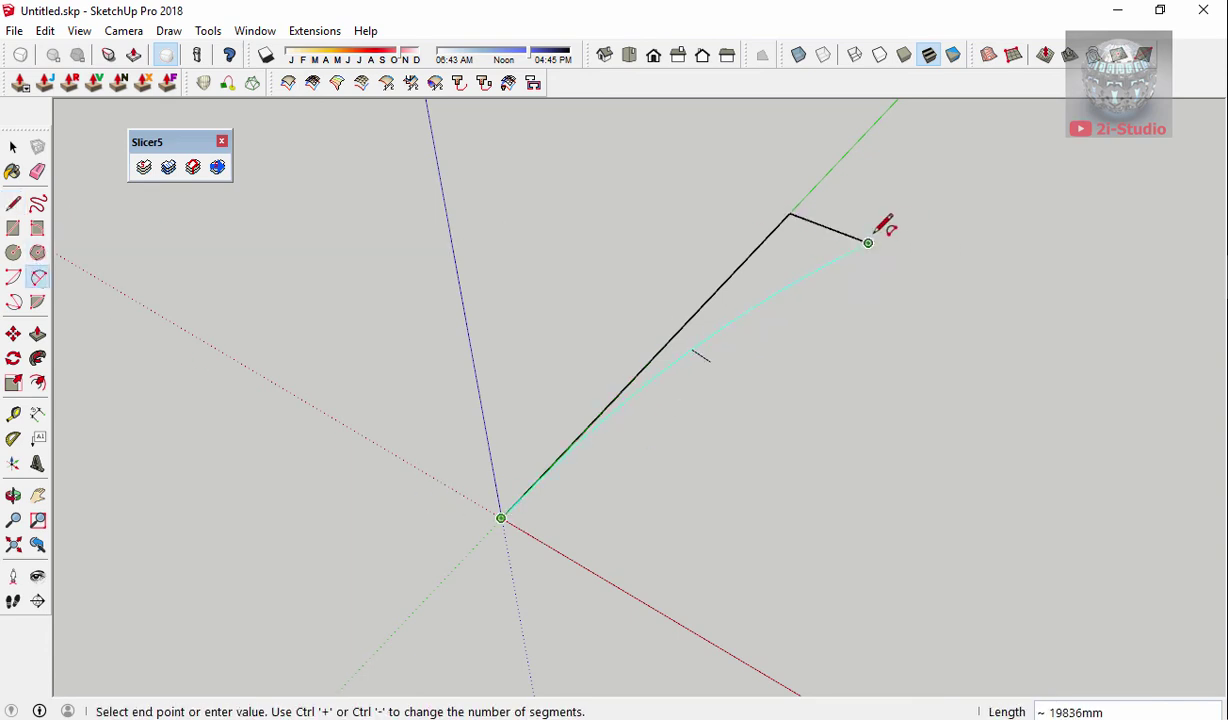
pyautogui.click(868, 243)
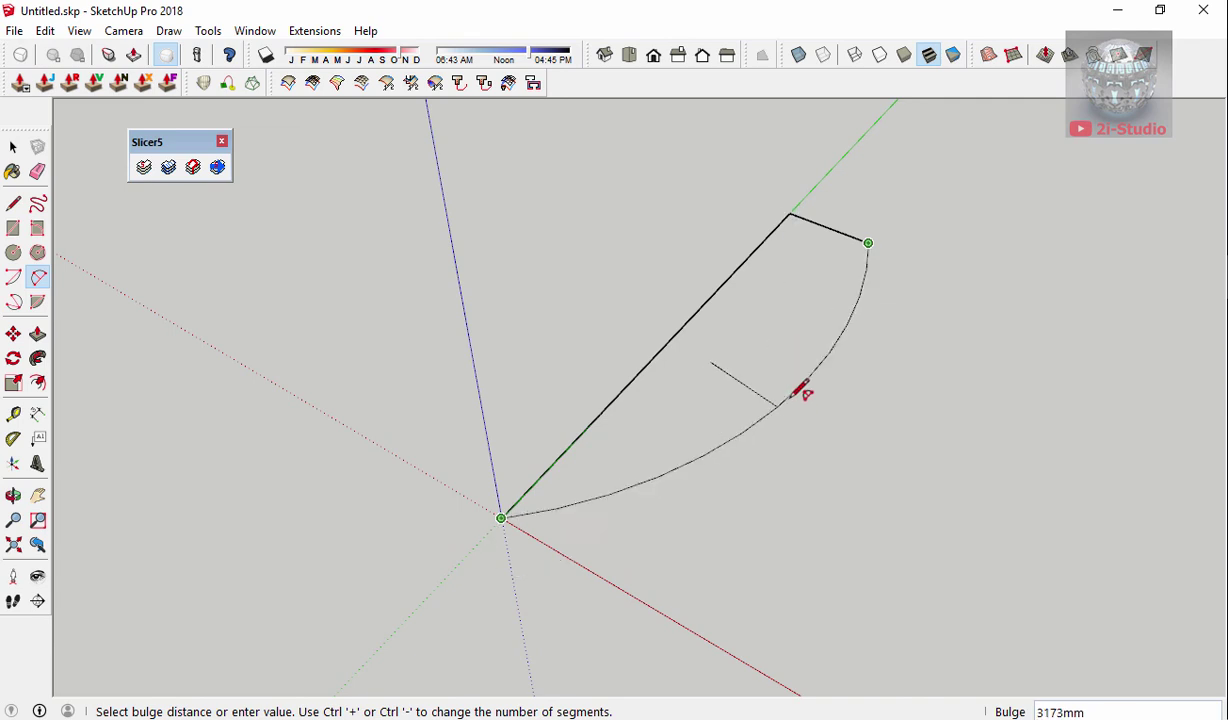
pyautogui.click(790, 390)
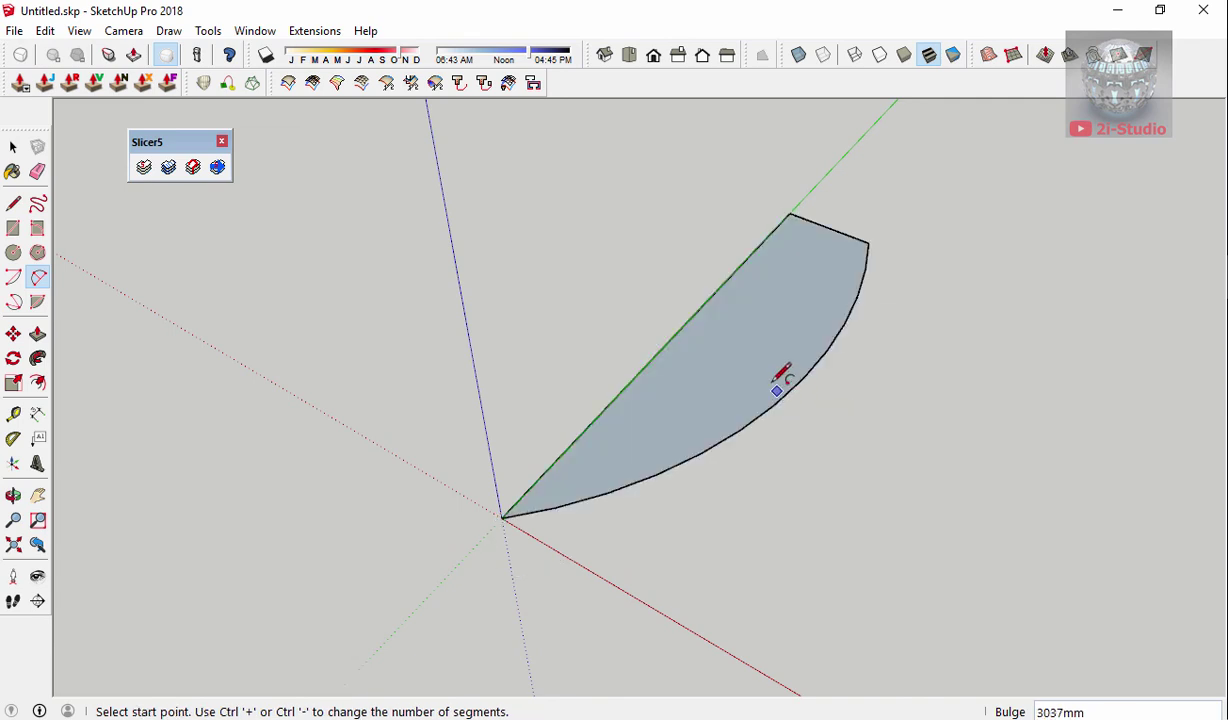
pyautogui.moveTo(781, 378)
pyautogui.mouseDown(button='middle')
pyautogui.moveTo(425, 321)
pyautogui.moveTo(453, 438)
pyautogui.mouseUp(button='middle')
pyautogui.press('l')
pyautogui.click(464, 453)
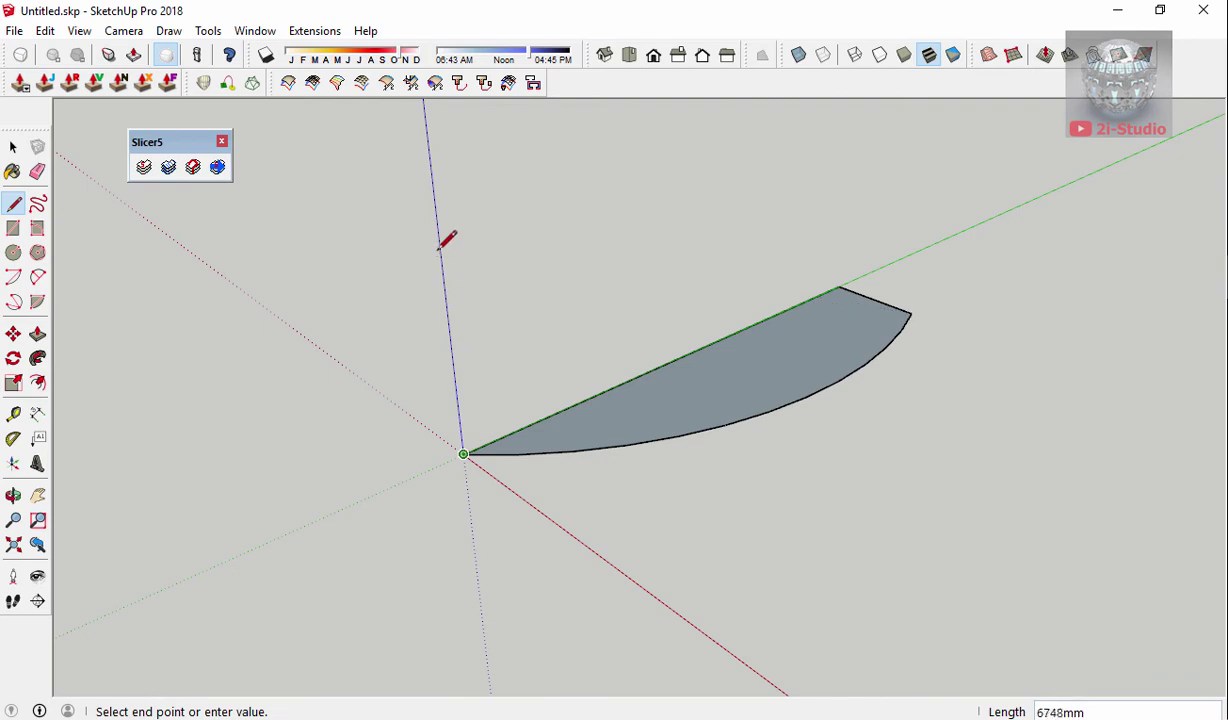
# - Replace the vertical edge with a sideways-bulging arc from the origin to its top
pyautogui.click(426, 314)
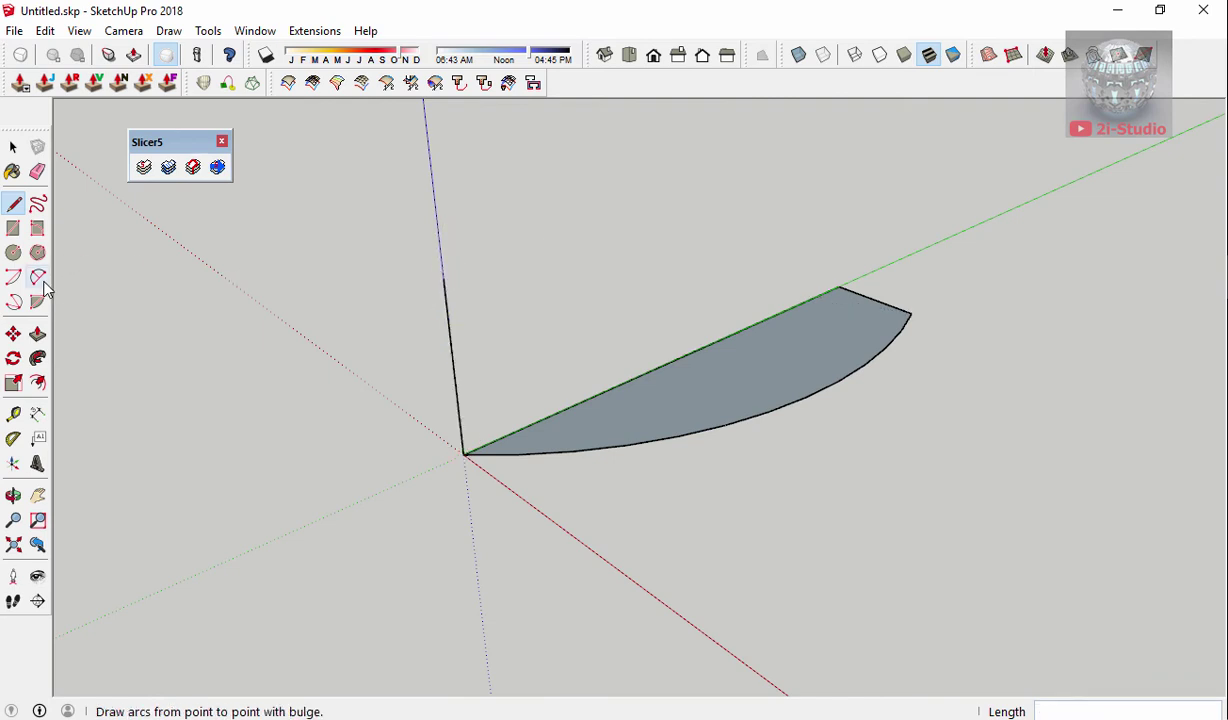
pyautogui.click(37, 277)
pyautogui.click(463, 453)
pyautogui.click(443, 278)
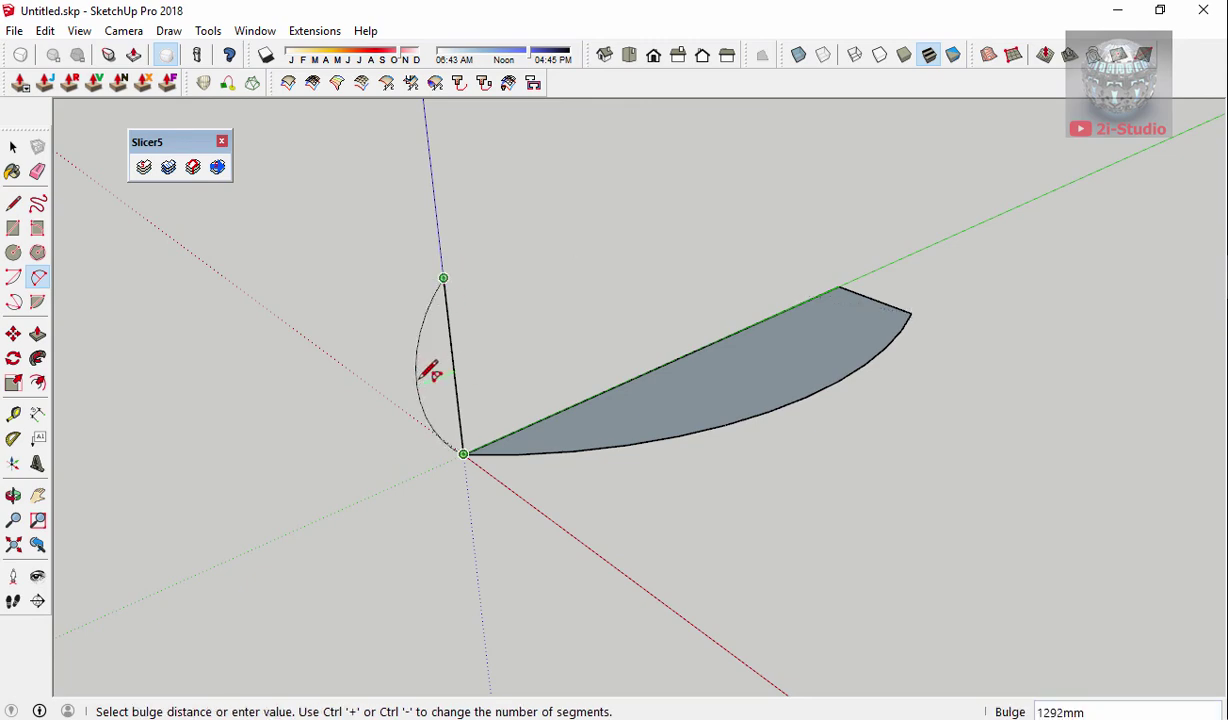
pyautogui.click(437, 365)
pyautogui.press('e')
pyautogui.click(451, 352)
# - Scale the vertical arc taller and wider
pyautogui.moveTo(451, 352)
pyautogui.mouseDown(button='middle')
pyautogui.moveTo(655, 430)
pyautogui.moveTo(938, 219)
pyautogui.moveTo(447, 285)
pyautogui.mouseUp(button='middle')
pyautogui.moveTo(425, 277); pyautogui.dragTo(351, 292)
pyautogui.press('s')
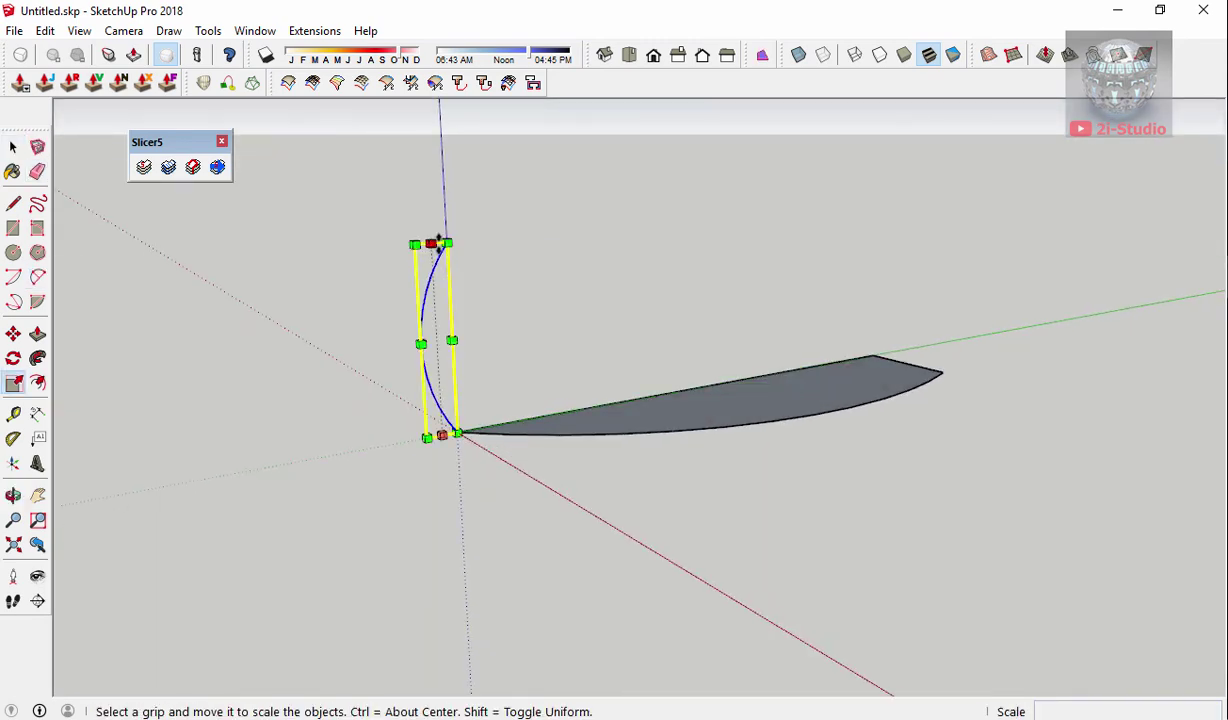
pyautogui.moveTo(437, 197); pyautogui.dragTo(433, 186)
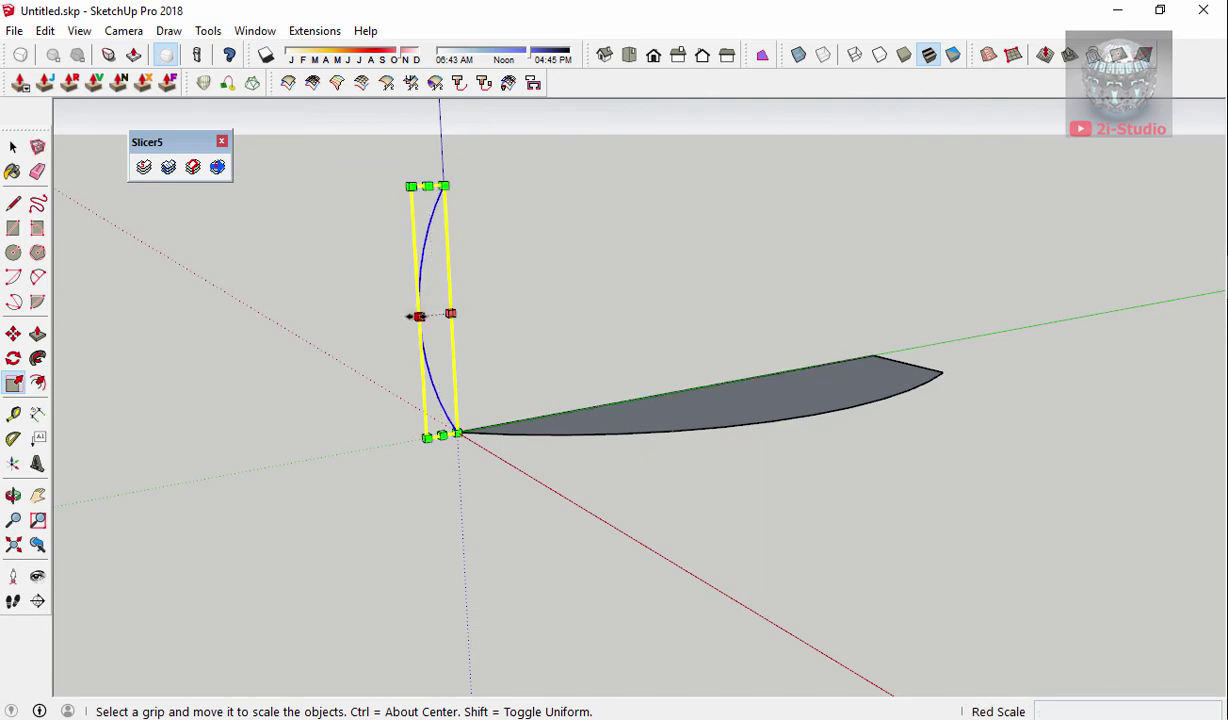
pyautogui.moveTo(418, 316); pyautogui.dragTo(401, 320)
pyautogui.press('space')
# - Erase the green-axis edge and short straight edges, leaving only the two curves
pyautogui.moveTo(669, 255); pyautogui.dragTo(688, 356, button='middle')
pyautogui.press('e')
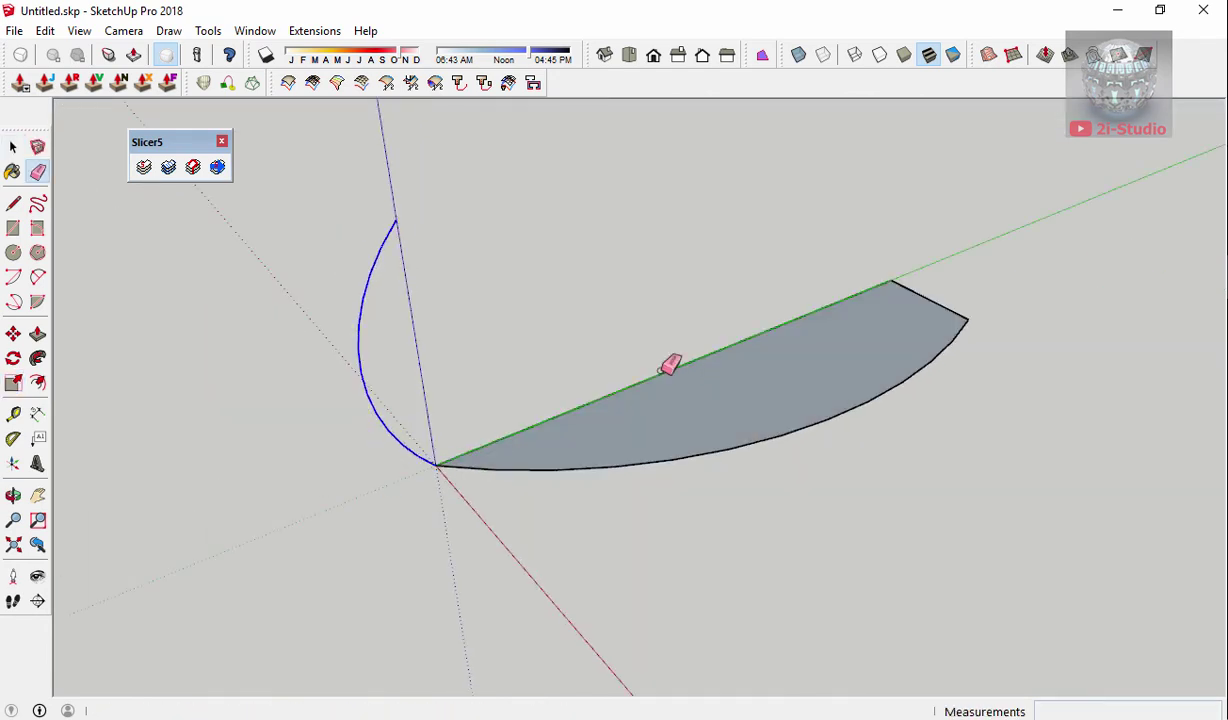
pyautogui.moveTo(776, 271); pyautogui.dragTo(916, 245)
pyautogui.click(905, 258)
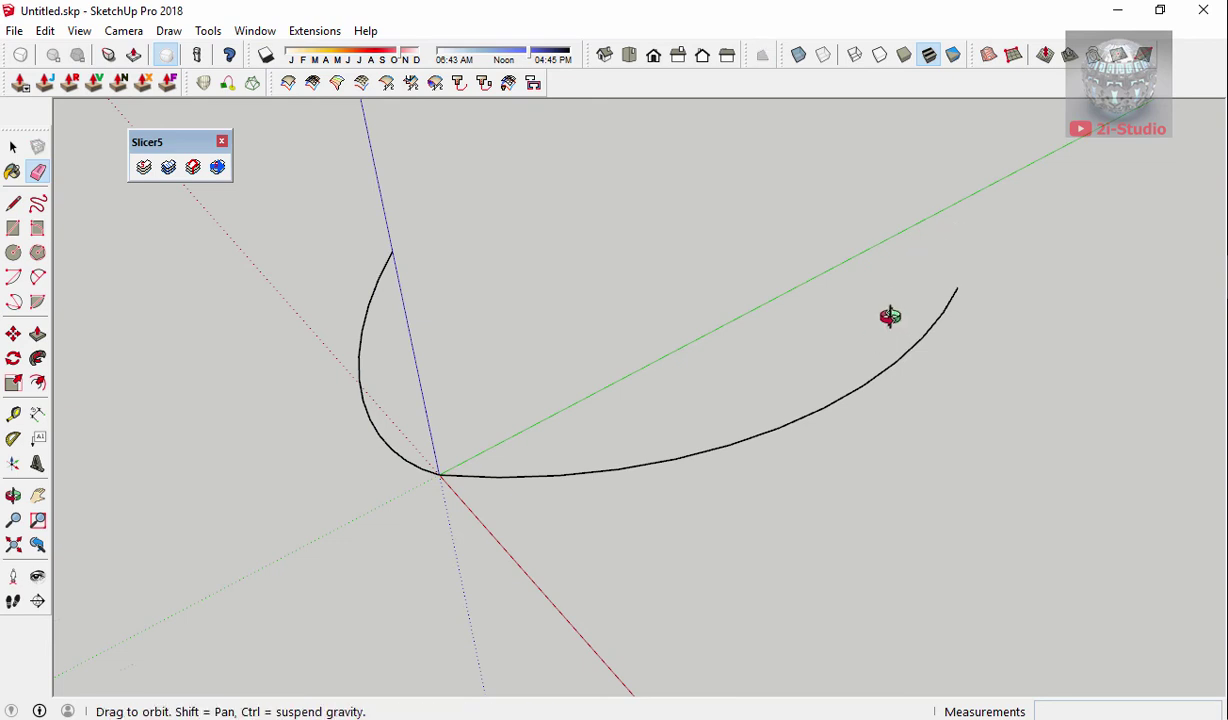
pyautogui.moveTo(891, 318); pyautogui.dragTo(1005, 240, button='middle')
# - Draw a vertical edge up from the ground curve's far end
pyautogui.press('l')
pyautogui.click(835, 359)
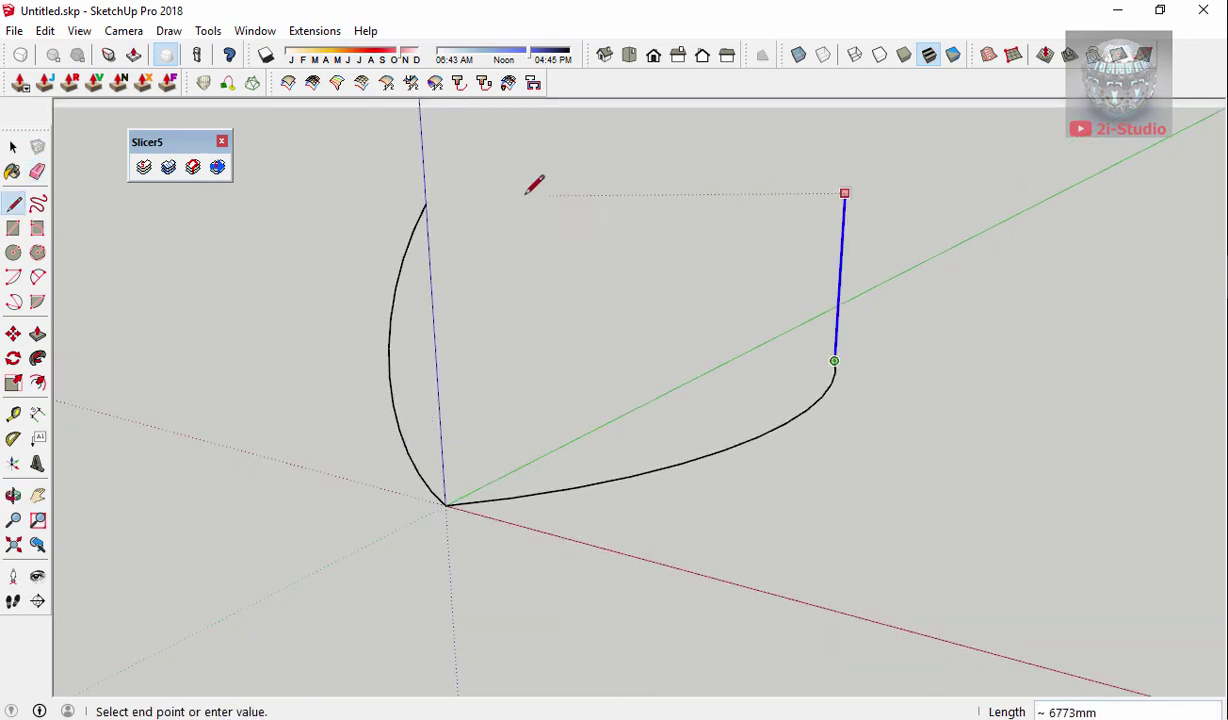
pyautogui.moveTo(864, 210)
pyautogui.mouseDown(button='middle')
pyautogui.moveTo(891, 266)
pyautogui.moveTo(800, 417)
pyautogui.mouseUp(button='middle')
pyautogui.press('space')
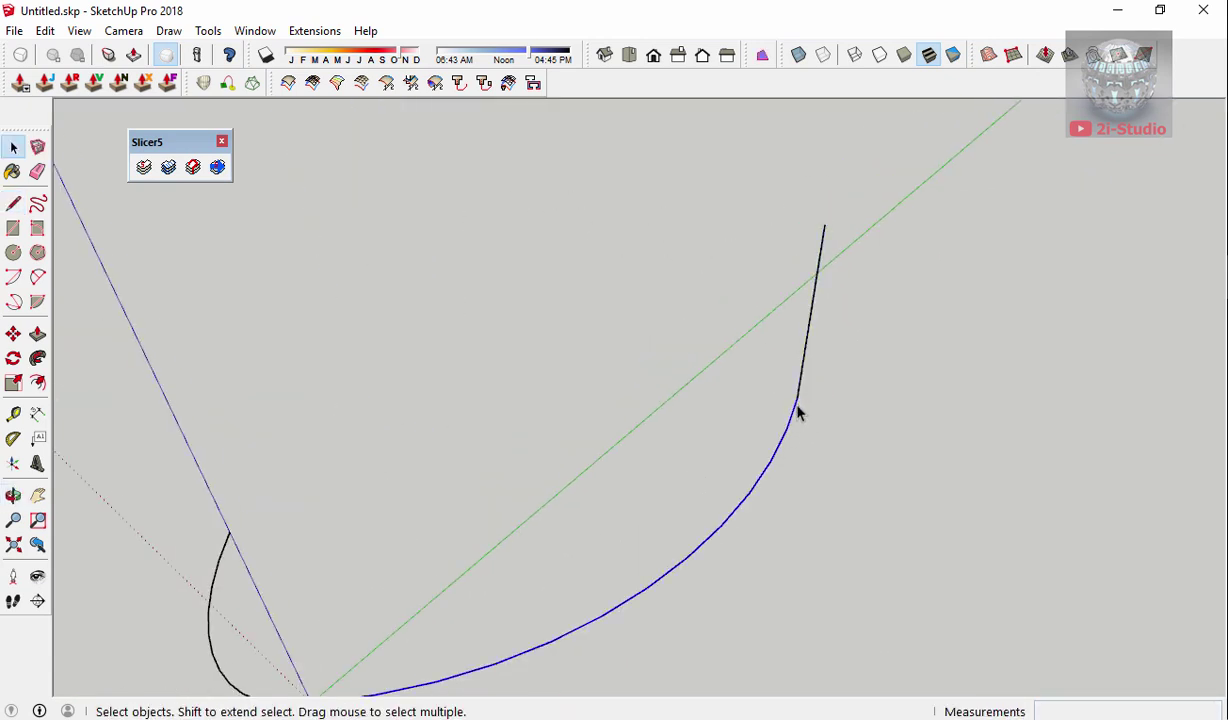
# - Draw a short edge at the curve's end and rotate it 90° about that endpoint
pyautogui.press('l')
pyautogui.click(797, 397)
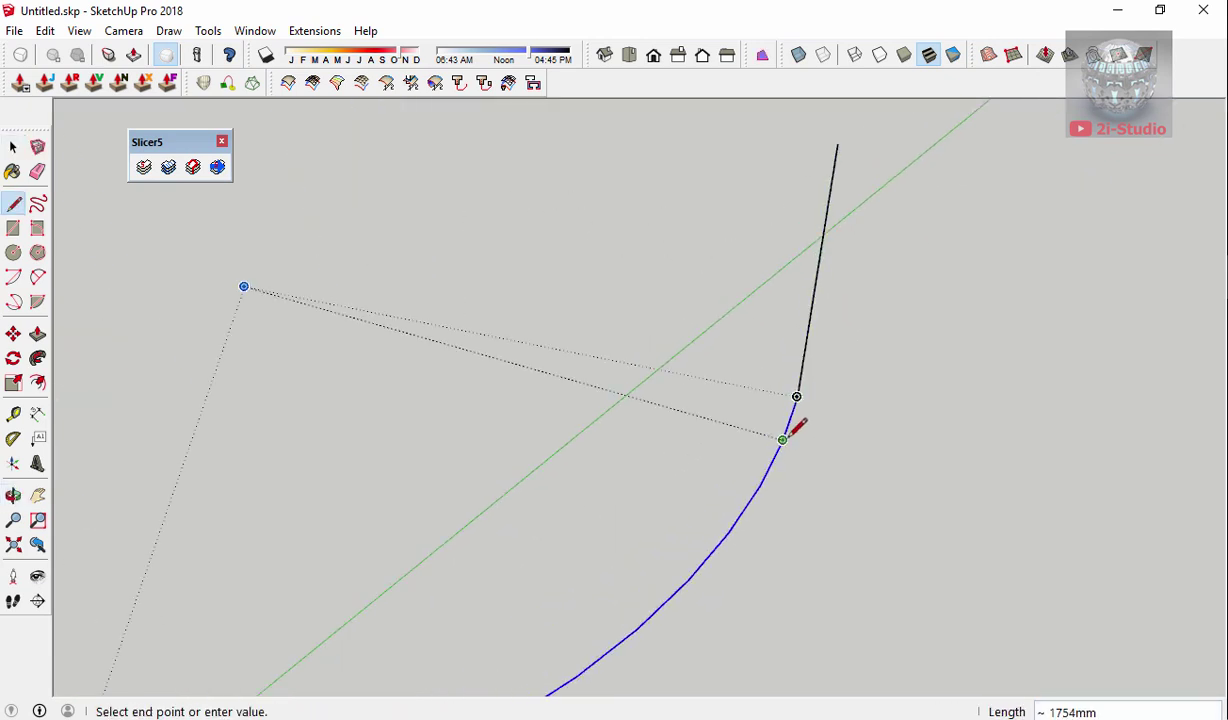
pyautogui.click(786, 437)
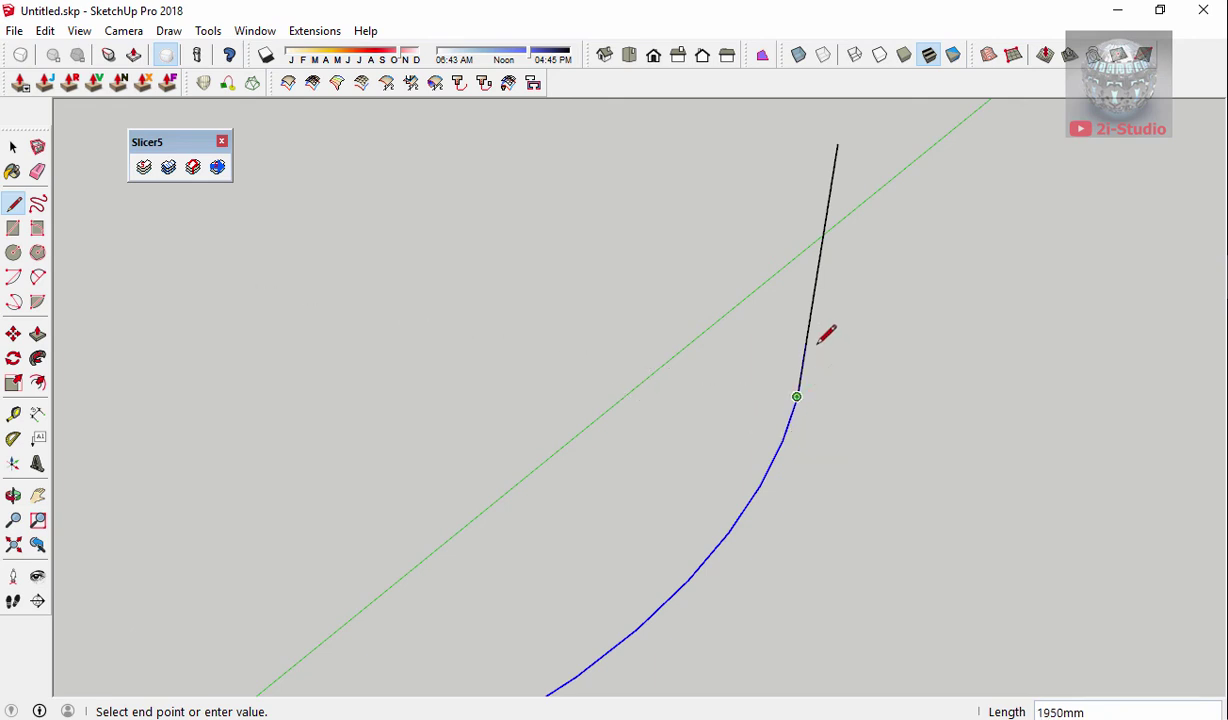
pyautogui.press('space')
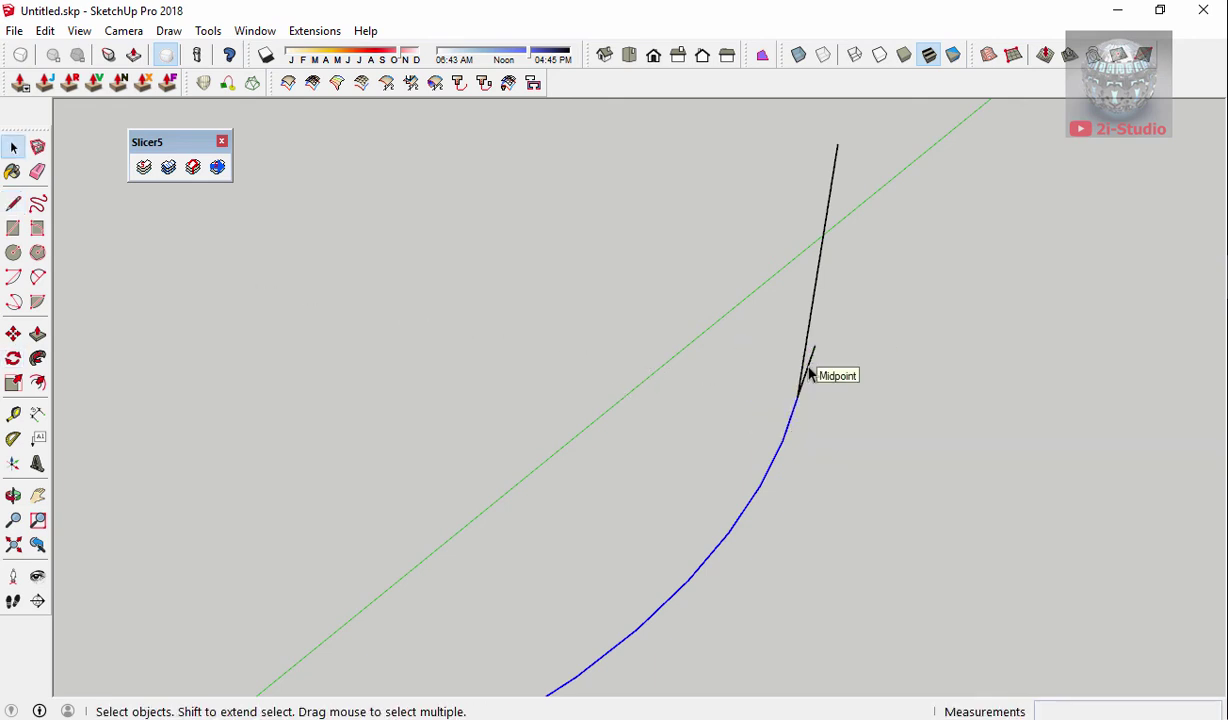
pyautogui.press('q')
pyautogui.click(797, 397)
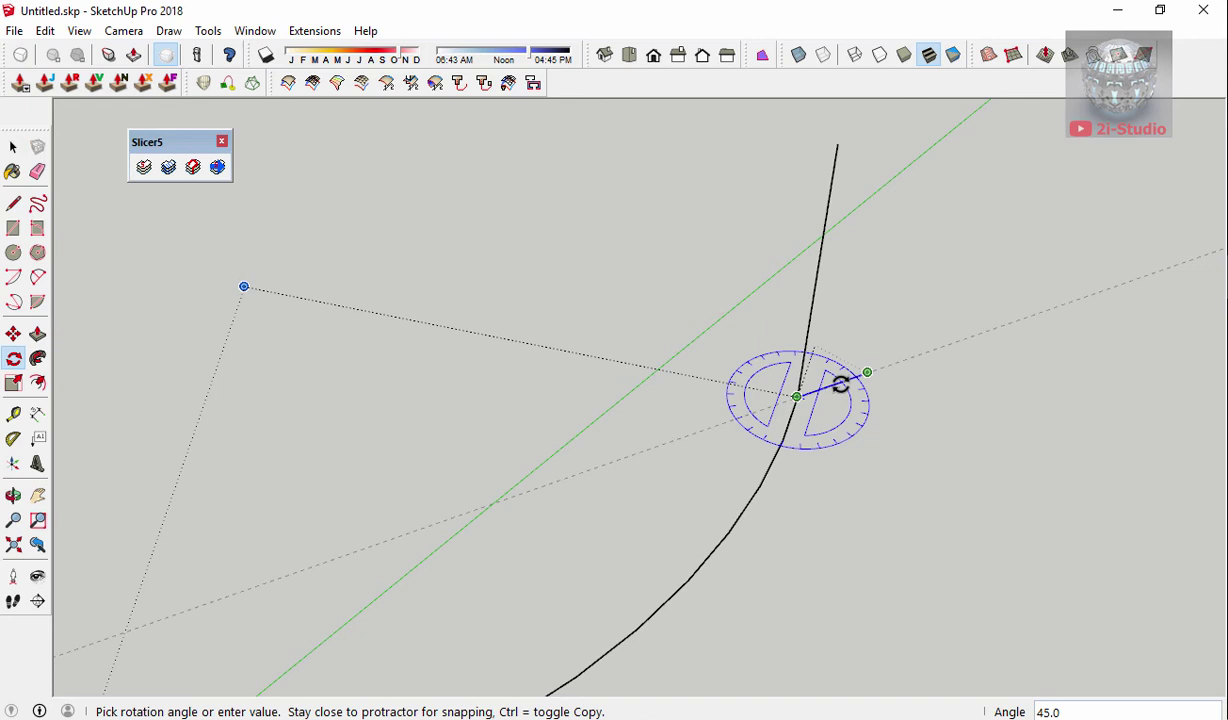
pyautogui.write('90')
pyautogui.press('Return')
pyautogui.press('space')
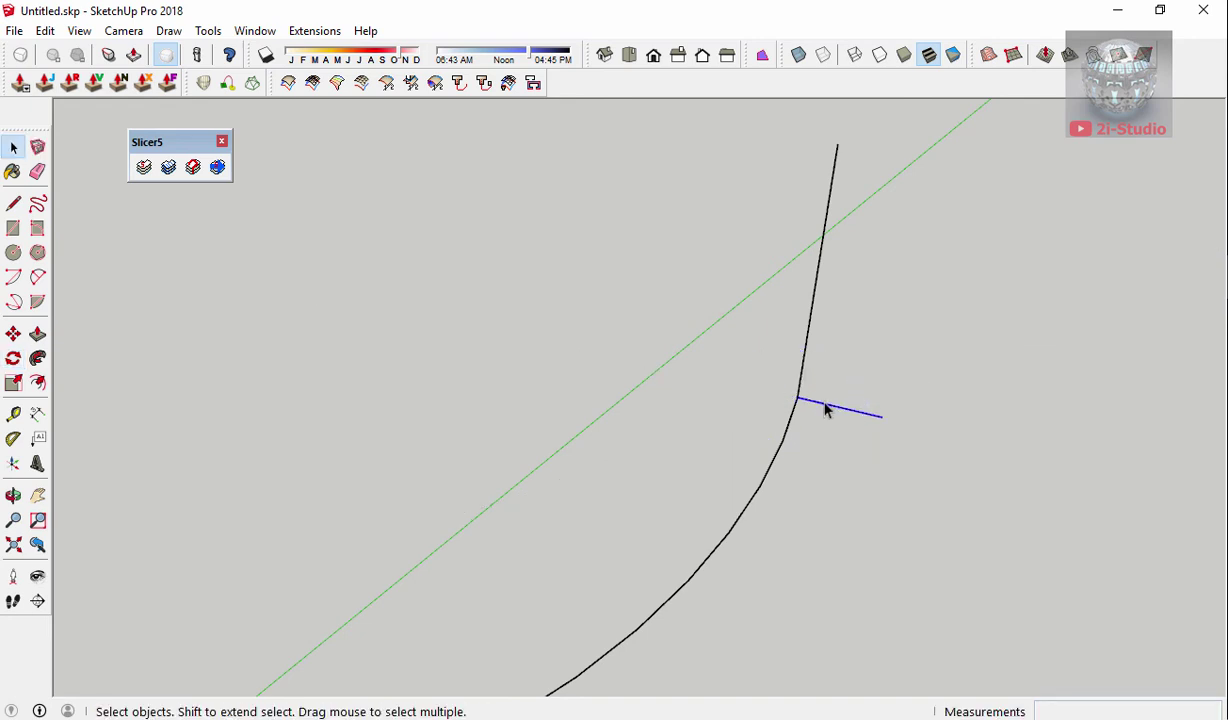
pyautogui.press('l')
pyautogui.moveTo(827, 411); pyautogui.dragTo(834, 320, button='middle')
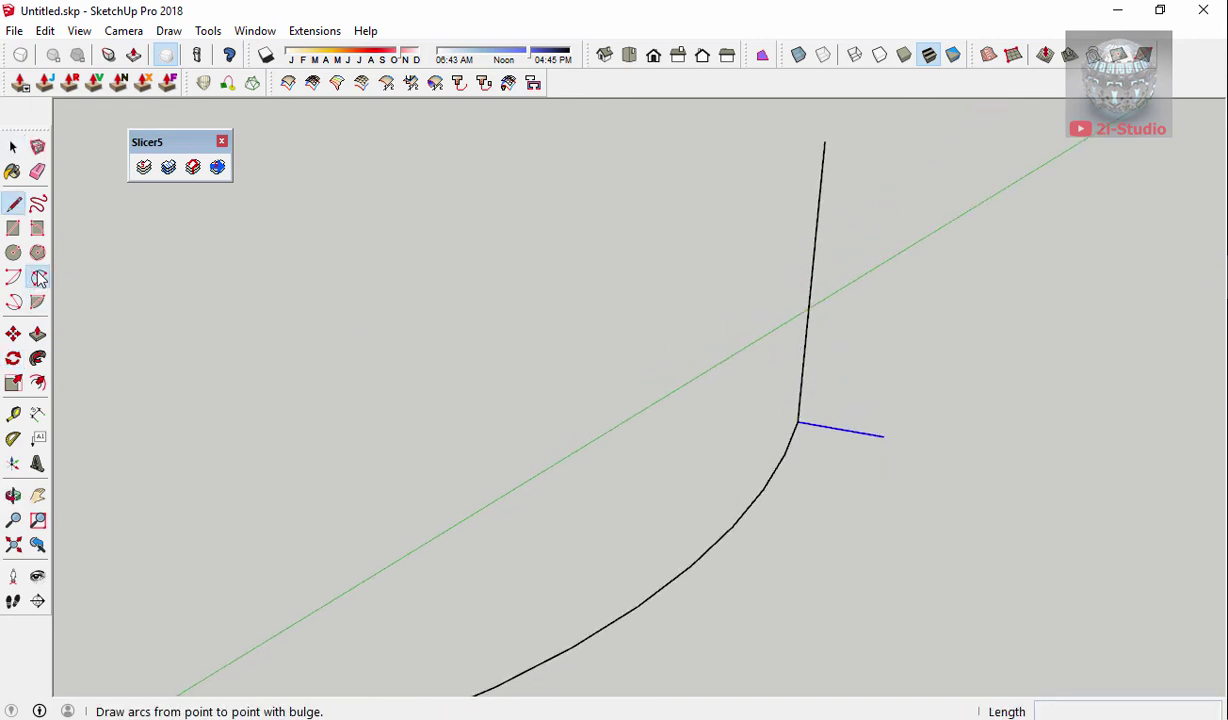
# - Draw a 2-point arc from the vertical edge's top to its base, forming a leaf-shaped face
pyautogui.click(37, 277)
pyautogui.click(824, 141)
pyautogui.click(797, 421)
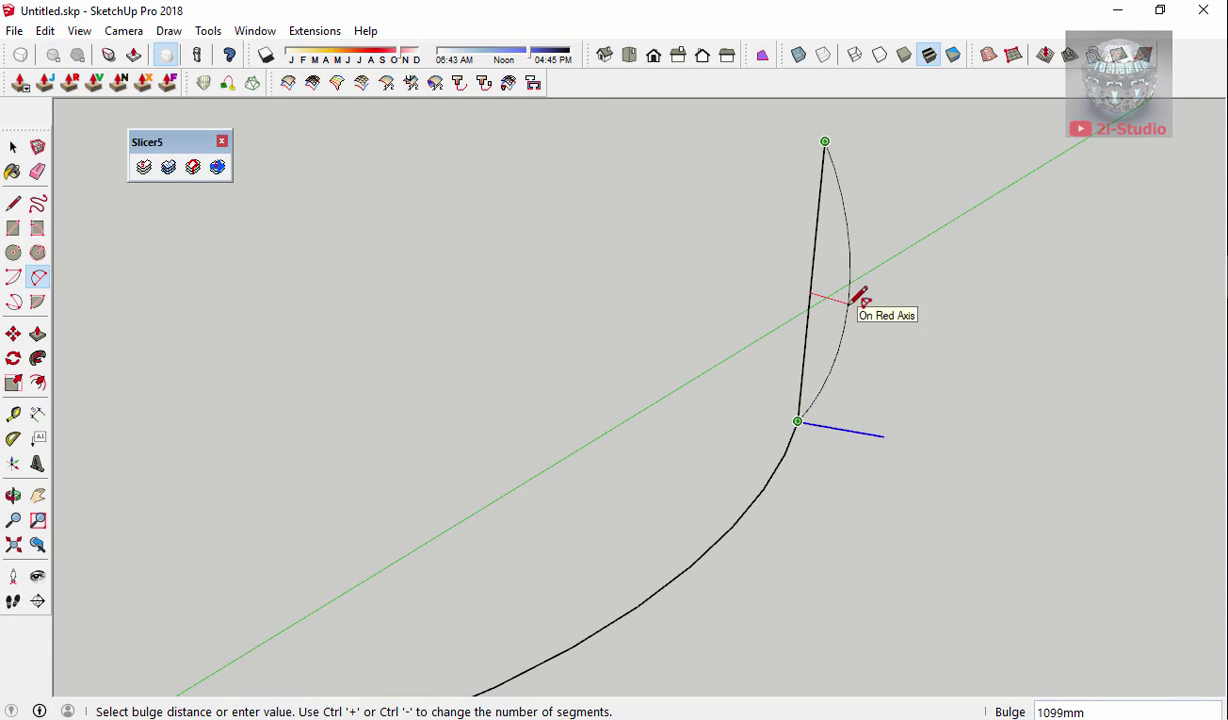
pyautogui.click(856, 303)
# - Rotate the leaf face about its base point to tilt it
pyautogui.press('space')
pyautogui.click(836, 331)
pyautogui.press('q')
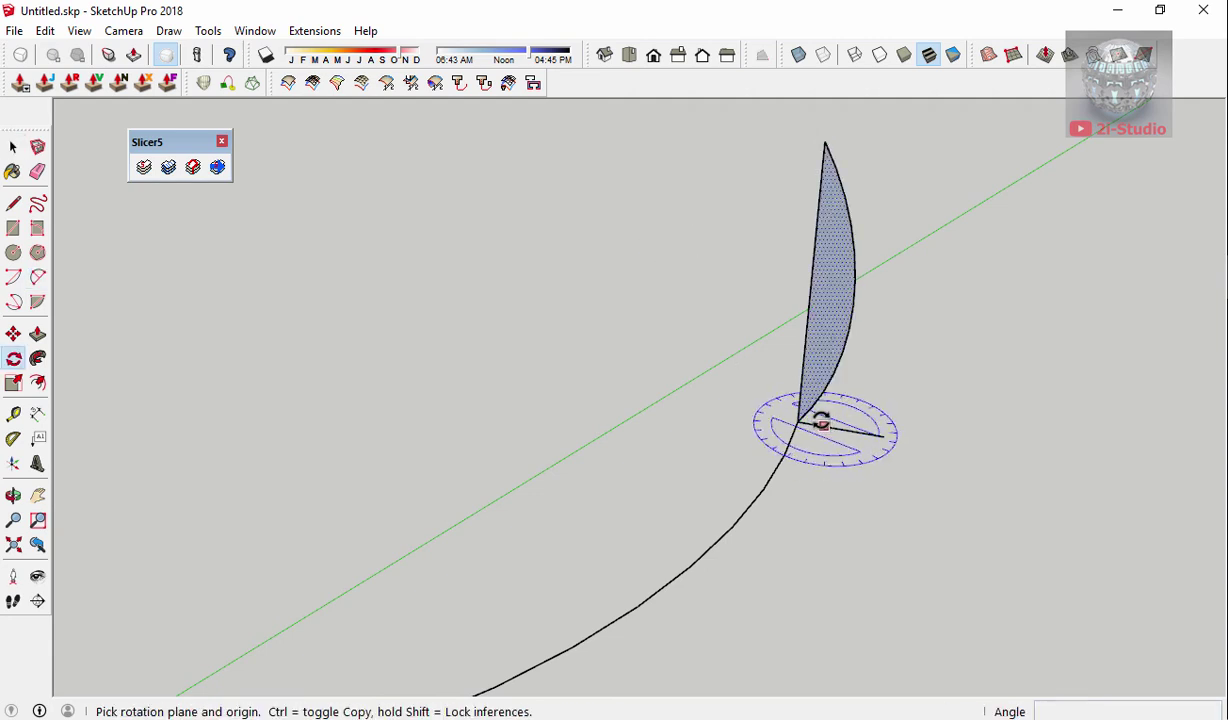
pyautogui.click(797, 421)
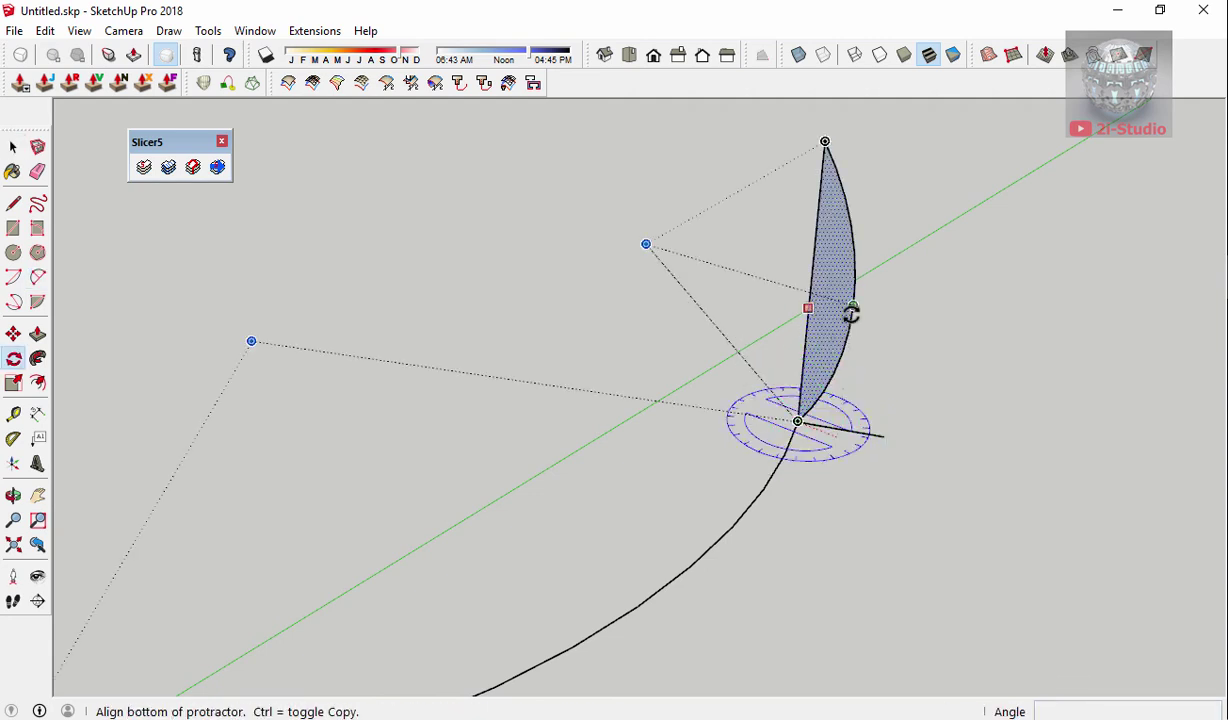
pyautogui.click(808, 308)
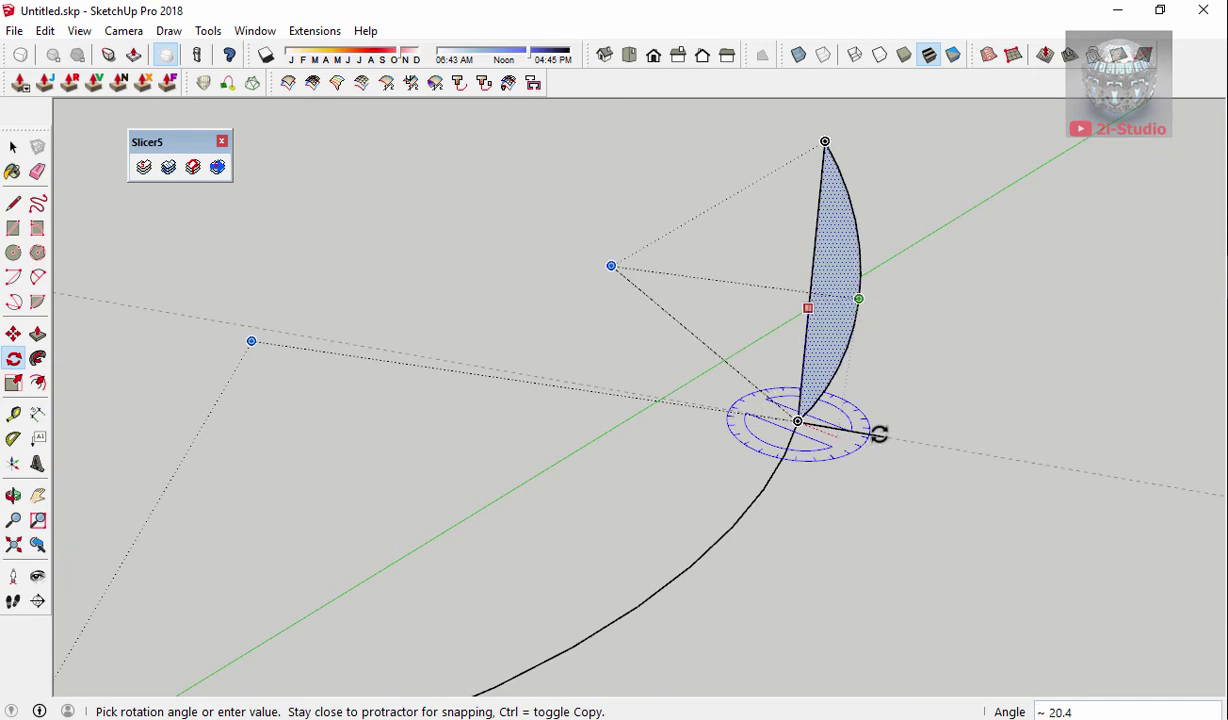
pyautogui.moveTo(880, 433)
pyautogui.mouseDown(button='middle')
pyautogui.moveTo(652, 551)
pyautogui.moveTo(880, 551)
pyautogui.moveTo(866, 482)
pyautogui.moveTo(874, 374)
pyautogui.mouseUp(button='middle')
pyautogui.click(883, 531)
# - Erase the vertical helper edge and its face, leaving only the curves
pyautogui.press('e')
pyautogui.click(813, 309)
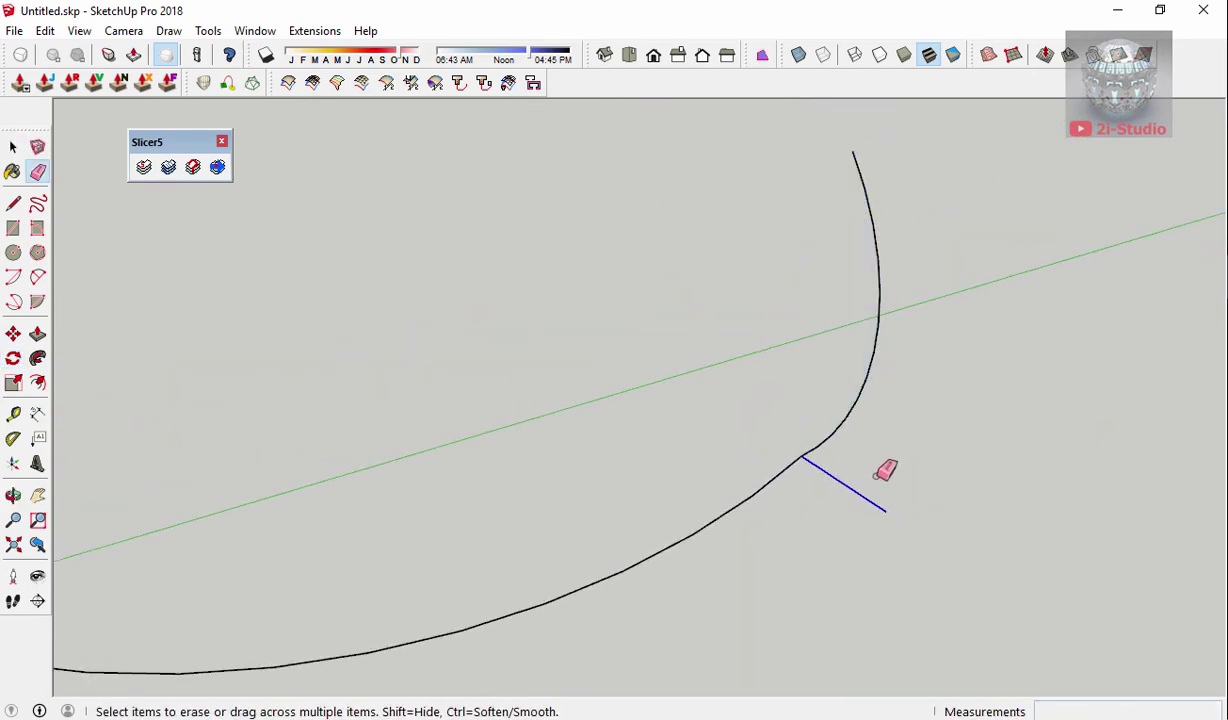
pyautogui.moveTo(883, 471)
pyautogui.mouseDown(button='middle')
pyautogui.moveTo(915, 482)
pyautogui.moveTo(789, 548)
pyautogui.moveTo(904, 286)
pyautogui.moveTo(1077, 293)
pyautogui.moveTo(891, 321)
pyautogui.moveTo(833, 493)
pyautogui.moveTo(880, 588)
pyautogui.mouseUp(button='middle')
pyautogui.press('space')
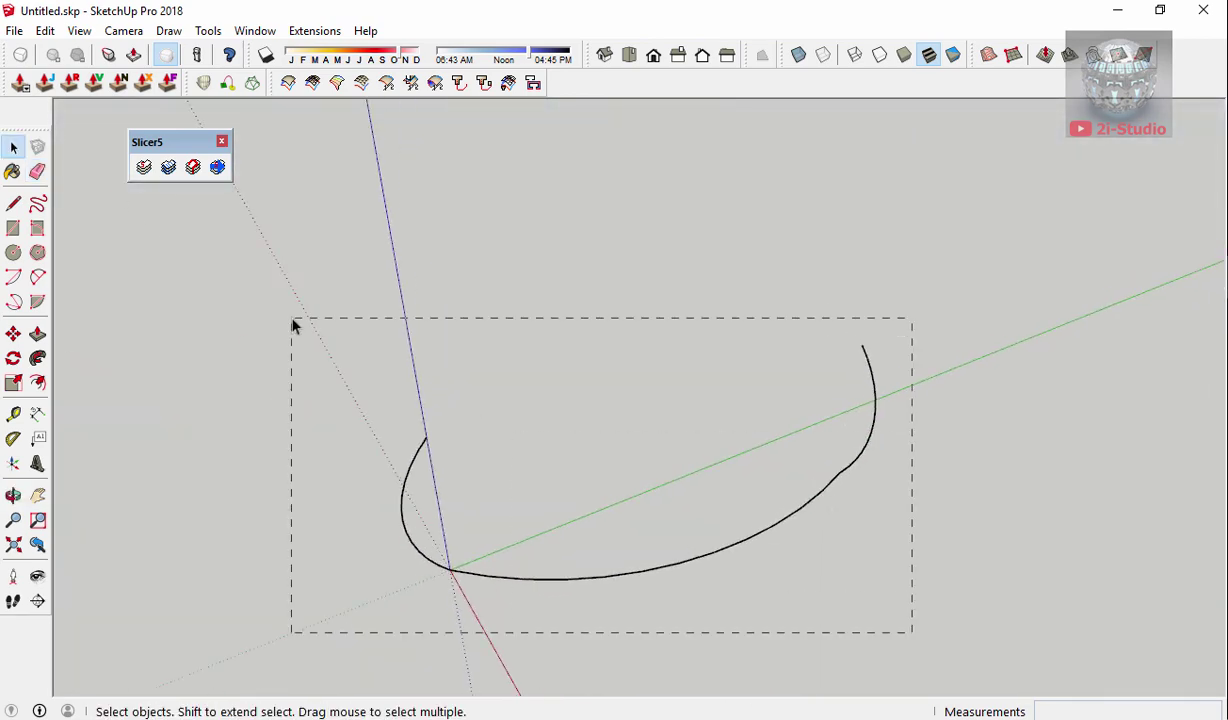
# - Scale the selected curves to 0.82 along the green axis
pyautogui.press('s')
pyautogui.moveTo(829, 428); pyautogui.dragTo(770, 430)
pyautogui.press('space')
pyautogui.click(718, 488)
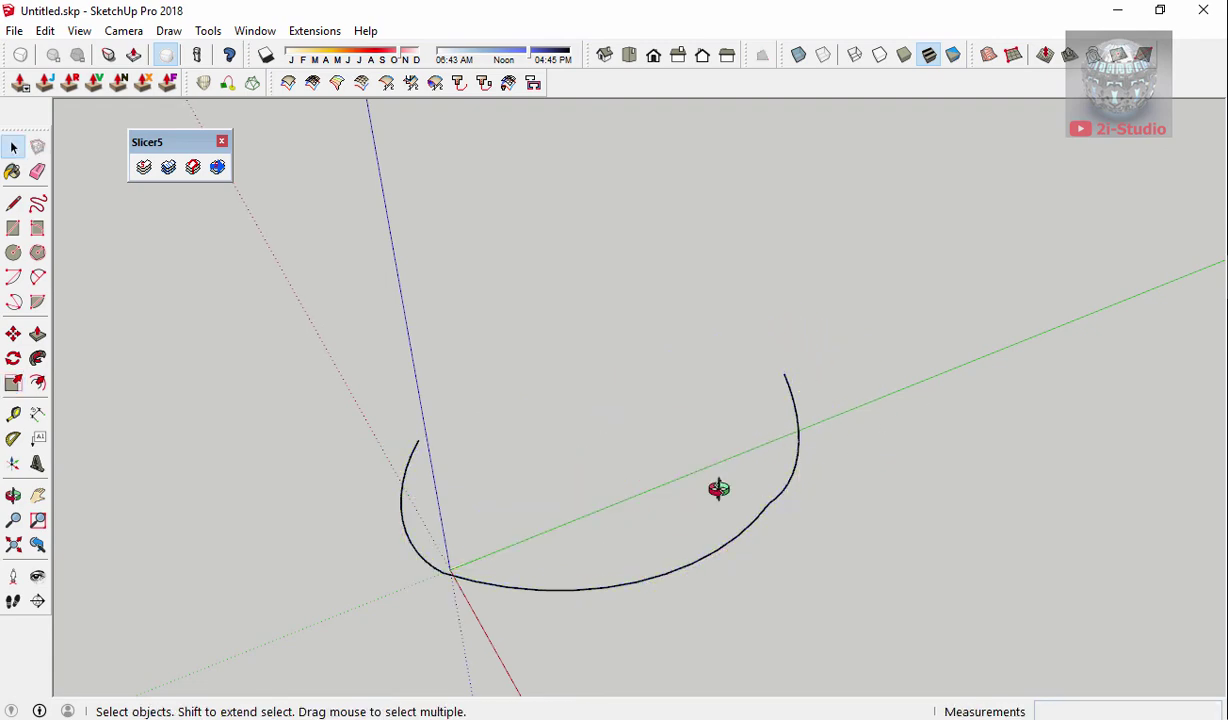
pyautogui.moveTo(718, 488)
pyautogui.mouseDown(button='middle')
pyautogui.moveTo(905, 356)
pyautogui.moveTo(1041, 219)
pyautogui.moveTo(970, 274)
pyautogui.moveTo(772, 625)
pyautogui.mouseUp(button='middle')
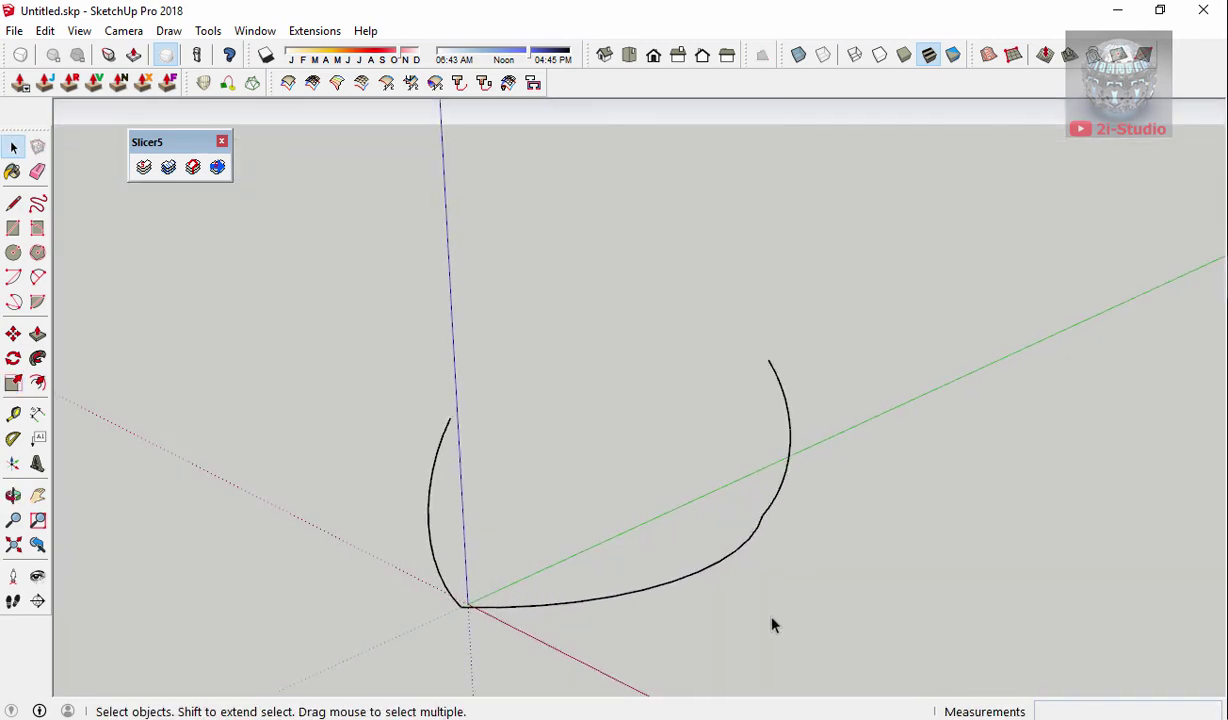
pyautogui.moveTo(578, 594); pyautogui.dragTo(758, 538, button='middle')
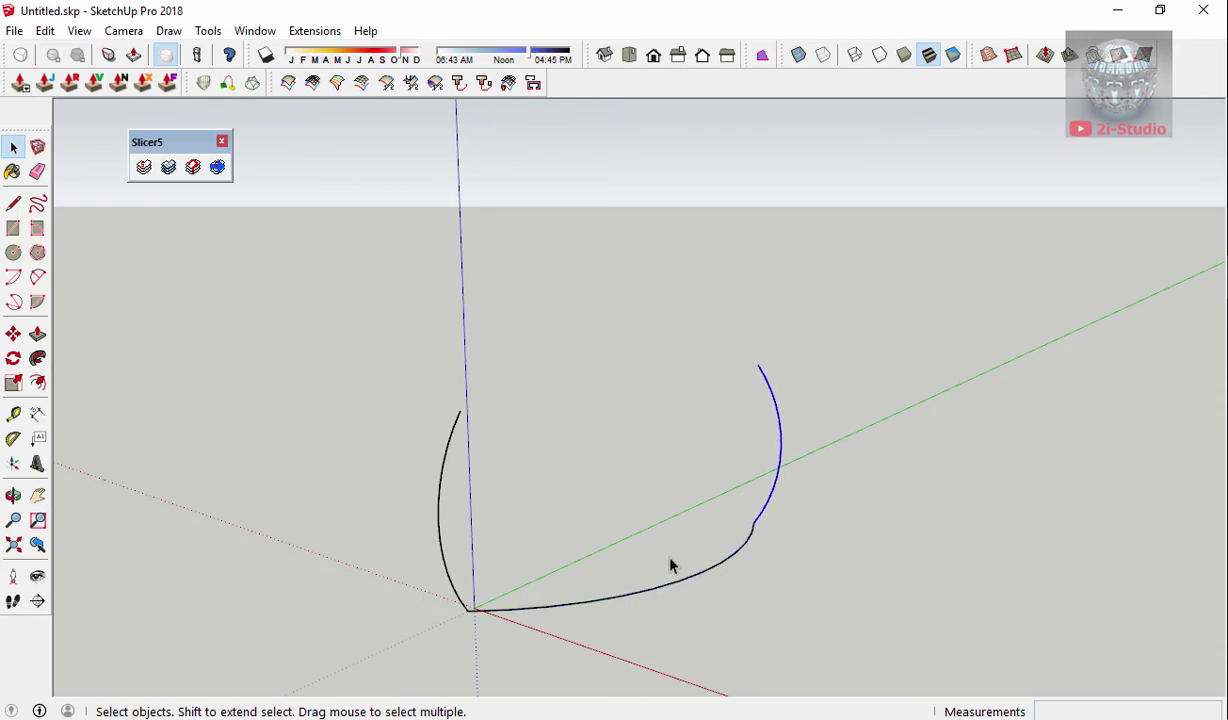
# - Copy the lower curve up the blue axis to span the tops of the uprights
pyautogui.click(756, 533)
pyautogui.press('m')
pyautogui.click(752, 524)
pyautogui.press('ctrl')
pyautogui.click(756, 367)
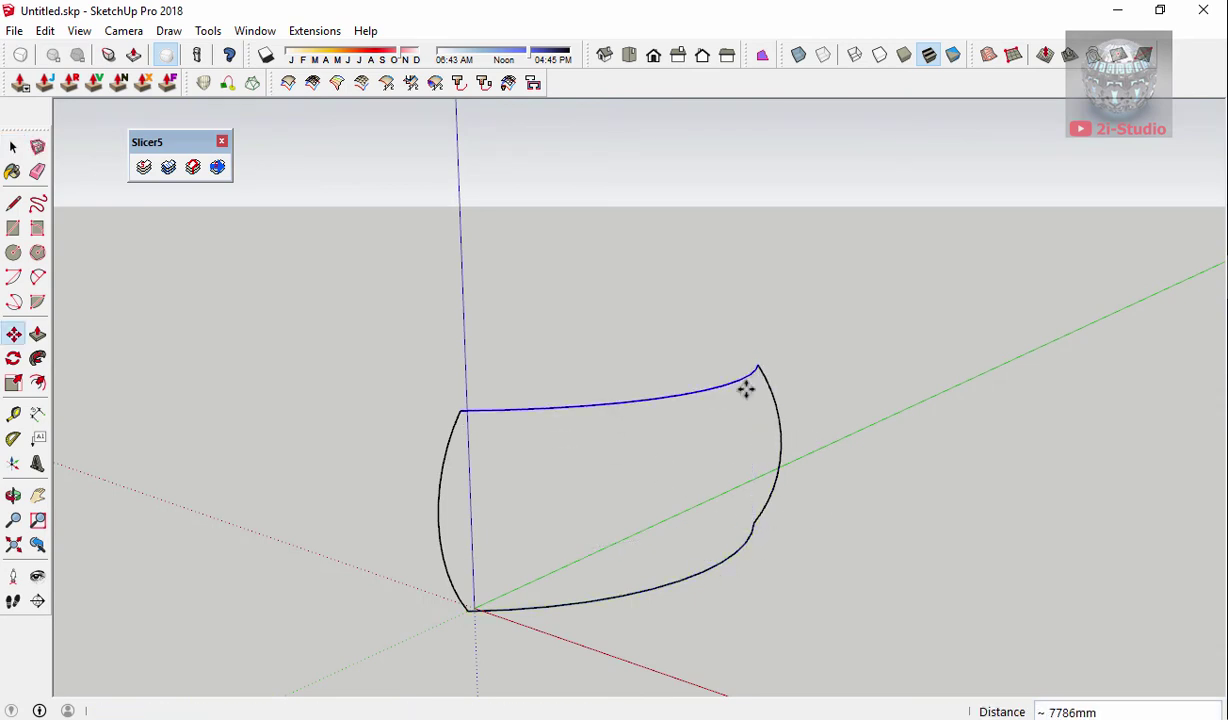
pyautogui.moveTo(745, 389)
pyautogui.mouseDown(button='middle')
pyautogui.moveTo(822, 408)
pyautogui.moveTo(1003, 397)
pyautogui.mouseUp(button='middle')
pyautogui.moveTo(1003, 397)
pyautogui.mouseDown()
pyautogui.moveTo(957, 422)
pyautogui.moveTo(847, 417)
pyautogui.moveTo(672, 521)
pyautogui.moveTo(366, 660)
pyautogui.mouseUp()
pyautogui.moveTo(366, 660)
pyautogui.mouseDown(button='middle')
pyautogui.moveTo(830, 460)
pyautogui.moveTo(680, 649)
pyautogui.moveTo(735, 594)
pyautogui.moveTo(507, 568)
pyautogui.moveTo(630, 509)
pyautogui.mouseUp(button='middle')
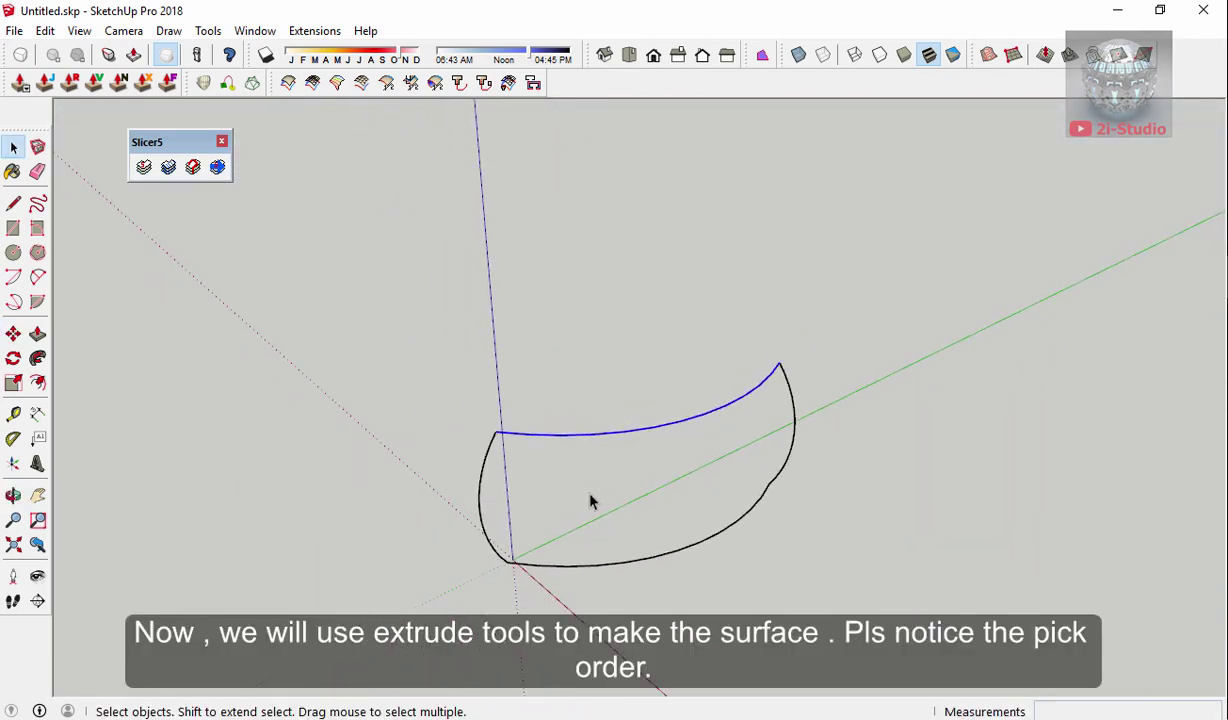
# - Run Extrude Edges by Rails on the four curves with reversed quad faces, keeping the originals
pyautogui.doubleClick(277, 83)
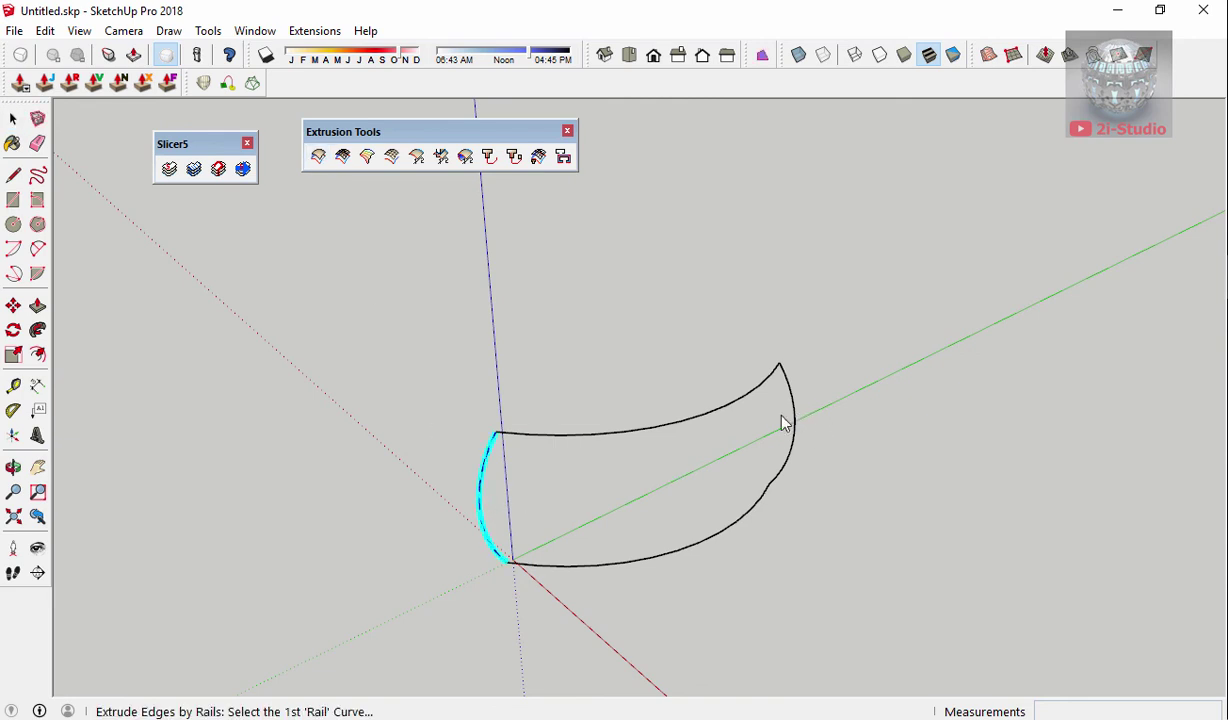
pyautogui.click(726, 392)
pyautogui.click(738, 508)
pyautogui.click(792, 438)
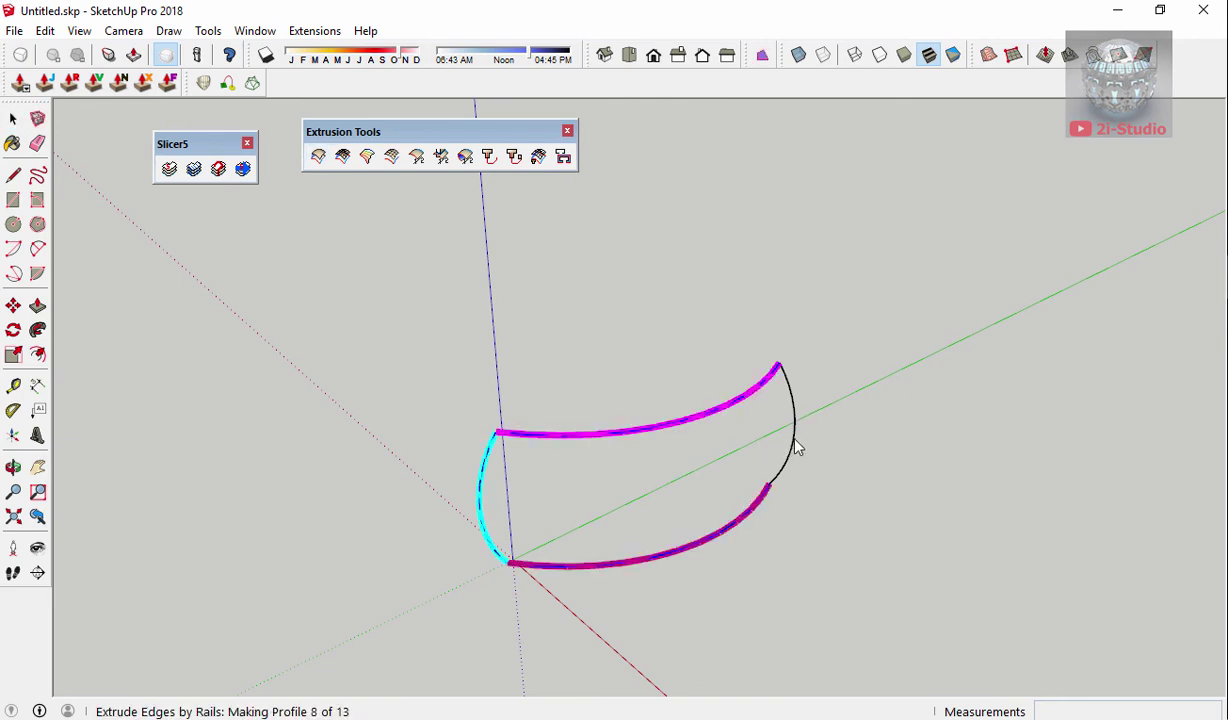
pyautogui.click(703, 436)
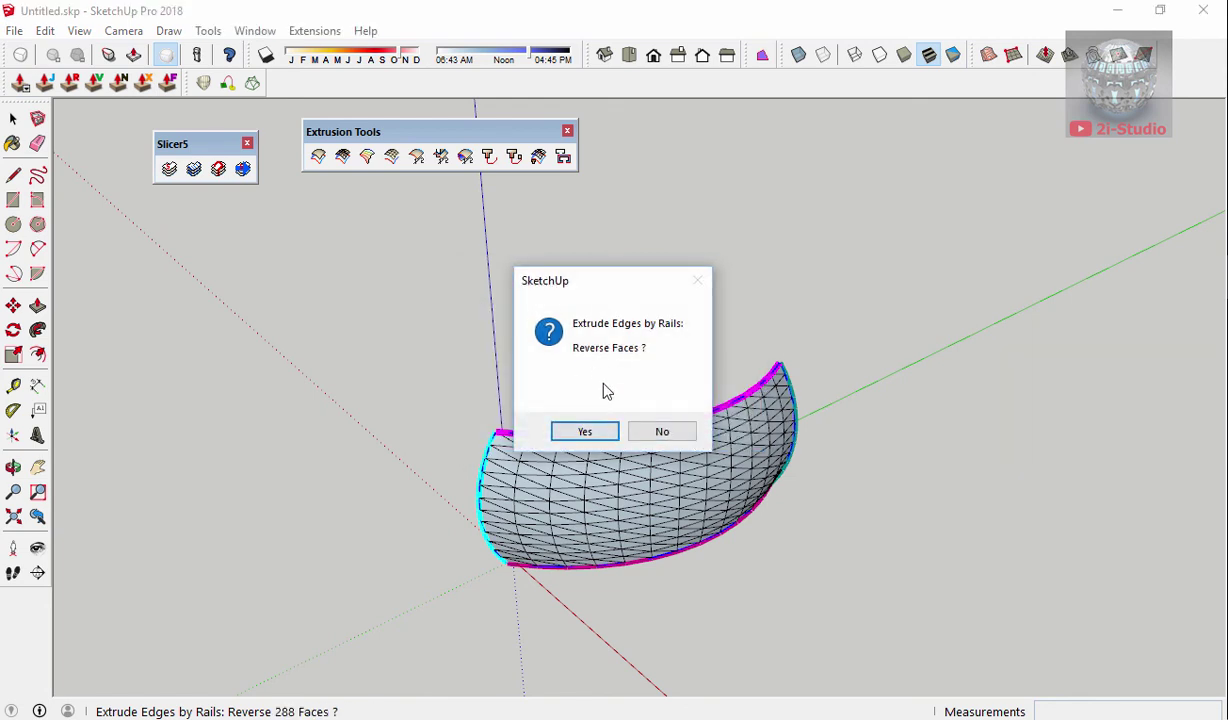
pyautogui.click(585, 431)
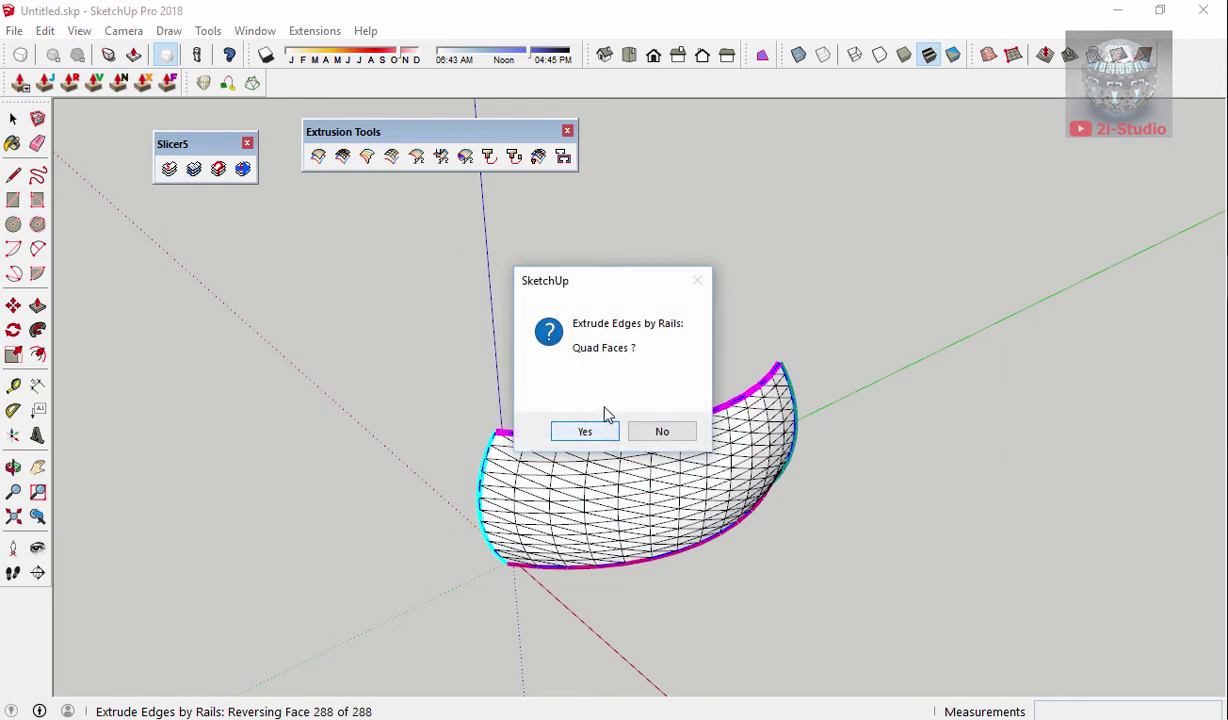
pyautogui.click(603, 436)
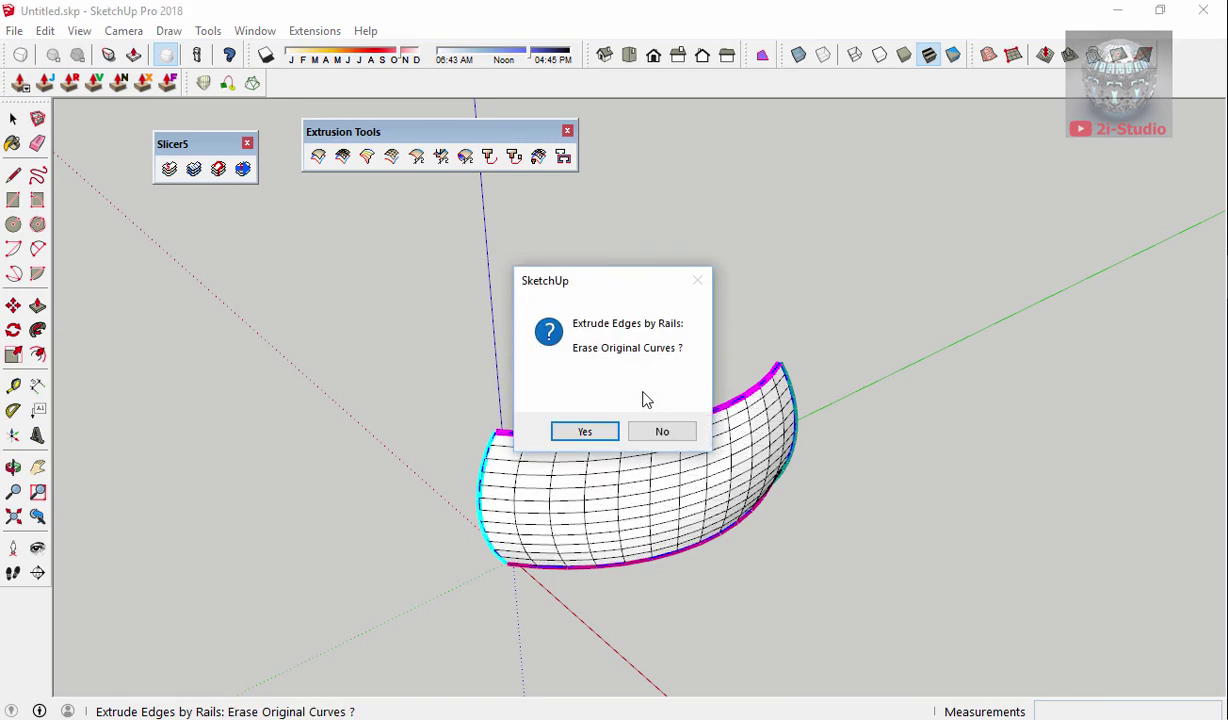
pyautogui.click(655, 433)
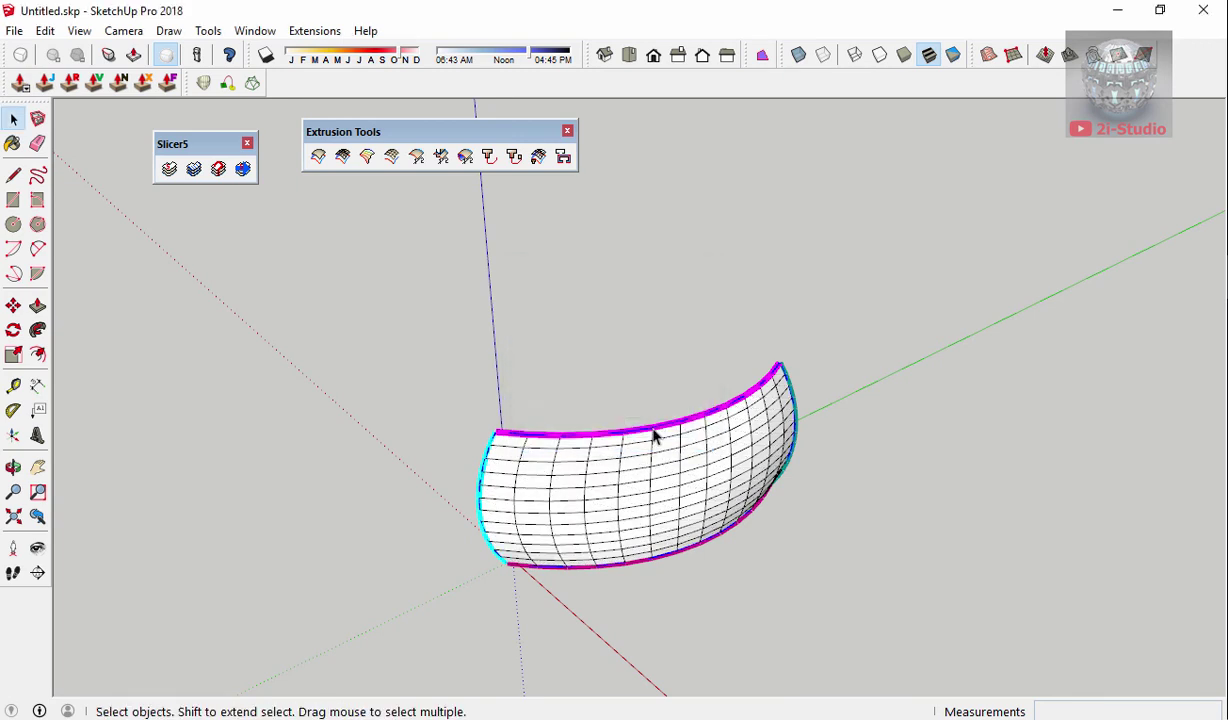
# - Make the whole surface mesh into a component
pyautogui.click(659, 498)
pyautogui.moveTo(659, 498)
pyautogui.mouseDown(button='middle')
pyautogui.moveTo(644, 493)
pyautogui.moveTo(691, 482)
pyautogui.moveTo(658, 502)
pyautogui.mouseUp(button='middle')
pyautogui.tripleClick(659, 503)
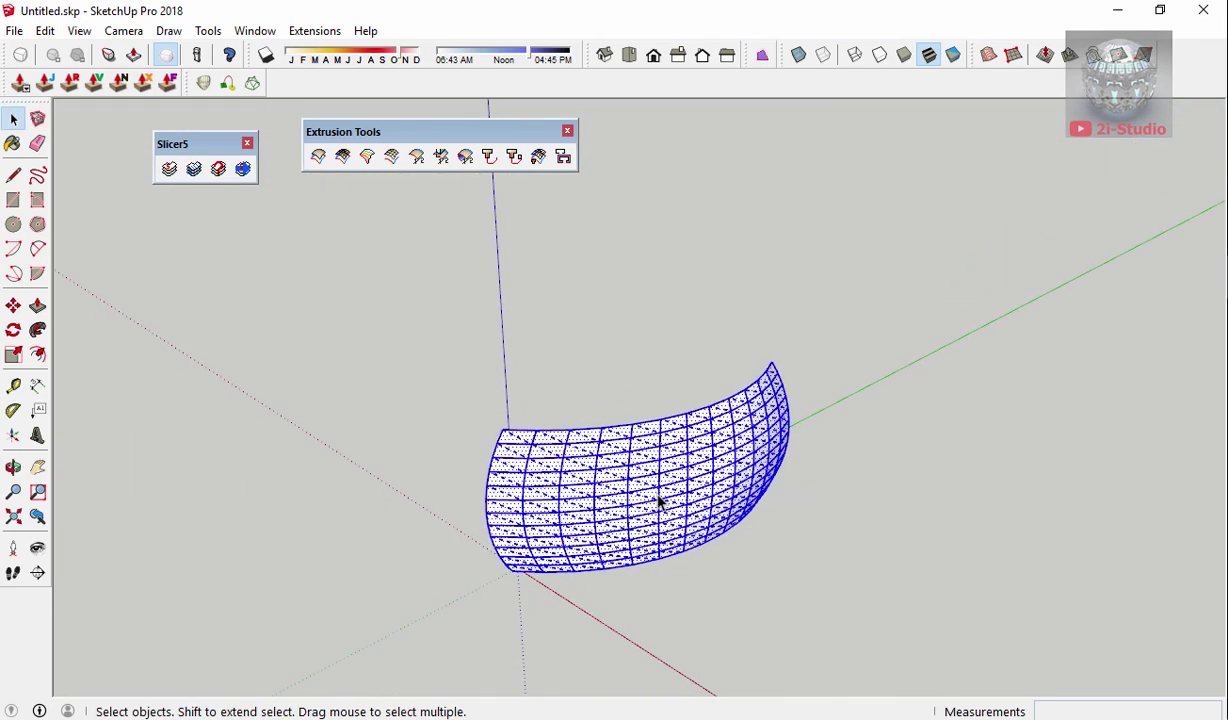
pyautogui.press('g')
pyautogui.press('Return')
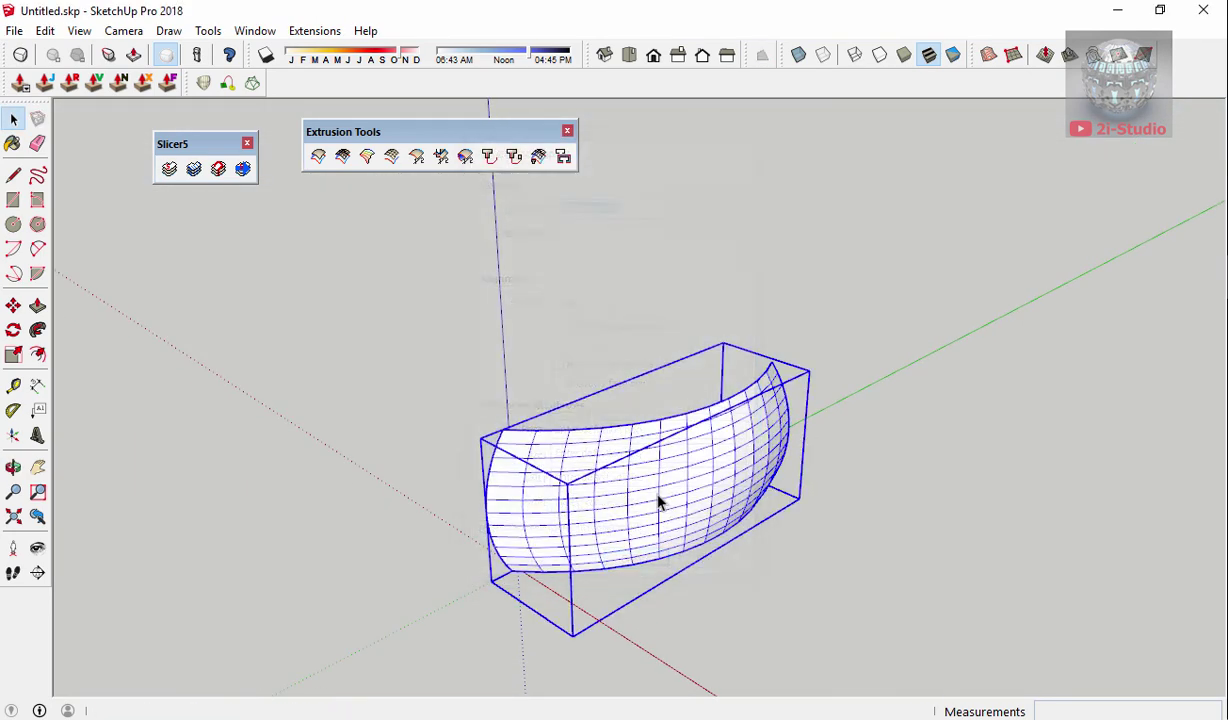
pyautogui.moveTo(658, 502)
pyautogui.mouseDown(button='middle')
pyautogui.moveTo(740, 425)
pyautogui.moveTo(1121, 345)
pyautogui.moveTo(801, 511)
pyautogui.moveTo(282, 441)
pyautogui.moveTo(584, 496)
pyautogui.moveTo(598, 513)
pyautogui.moveTo(458, 532)
pyautogui.moveTo(200, 502)
pyautogui.mouseUp(button='middle')
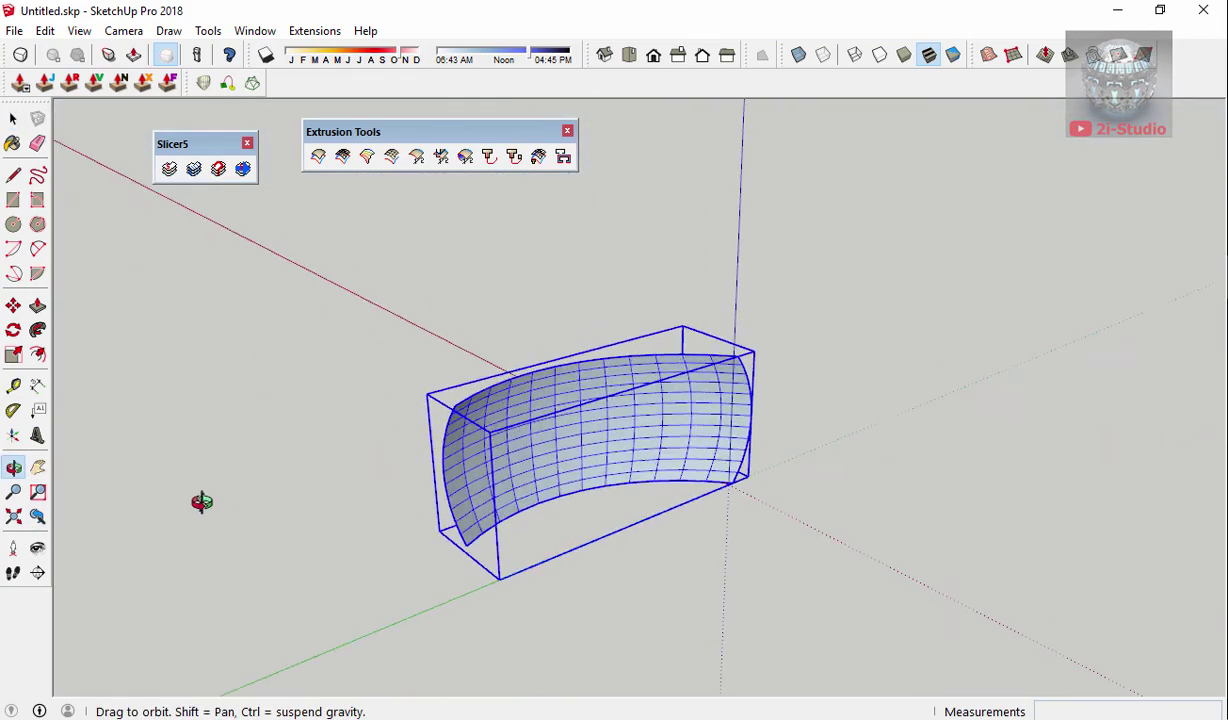
pyautogui.moveTo(633, 444)
pyautogui.mouseDown(button='middle')
pyautogui.moveTo(588, 500)
pyautogui.moveTo(702, 419)
pyautogui.moveTo(759, 403)
pyautogui.mouseUp(button='middle')
# - Inside the component, Joint Push Pull all faces by 100mm into a solid shell
pyautogui.doubleClick(702, 419)
pyautogui.tripleClick(759, 403)
pyautogui.scroll(3, 674, 354)
pyautogui.scroll(2, 678, 372)
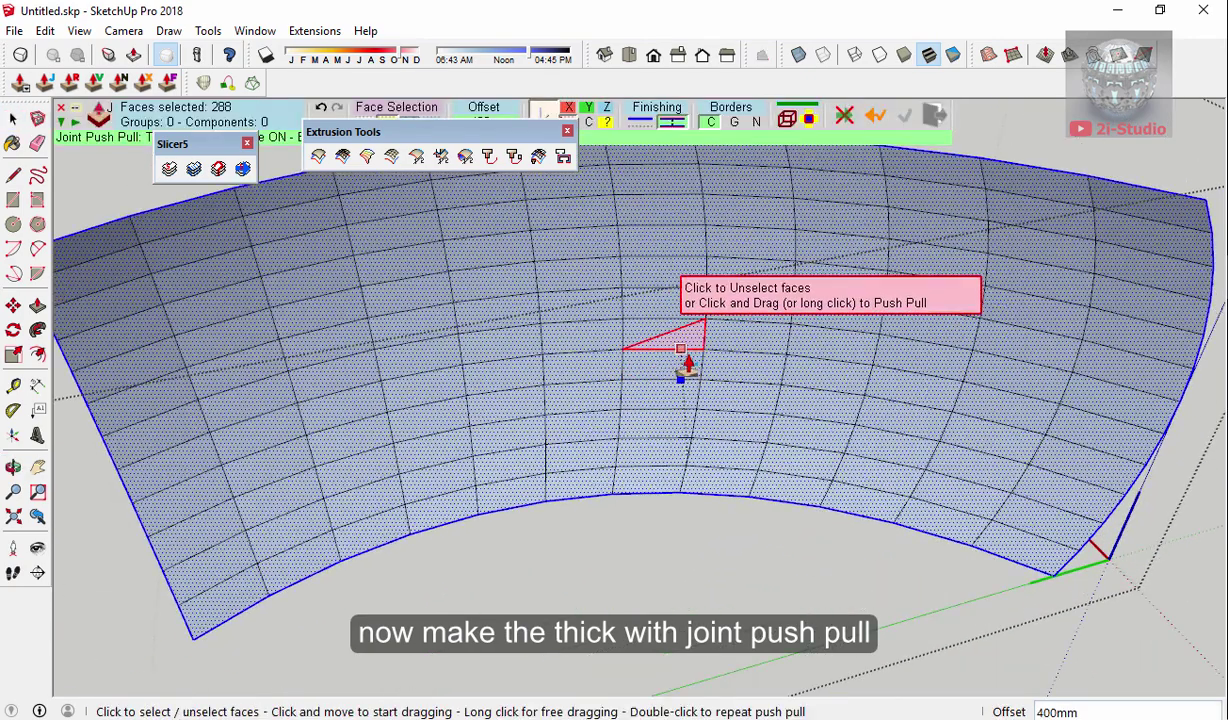
pyautogui.moveTo(678, 372); pyautogui.dragTo(684, 374)
pyautogui.write('100')
pyautogui.press('Return')
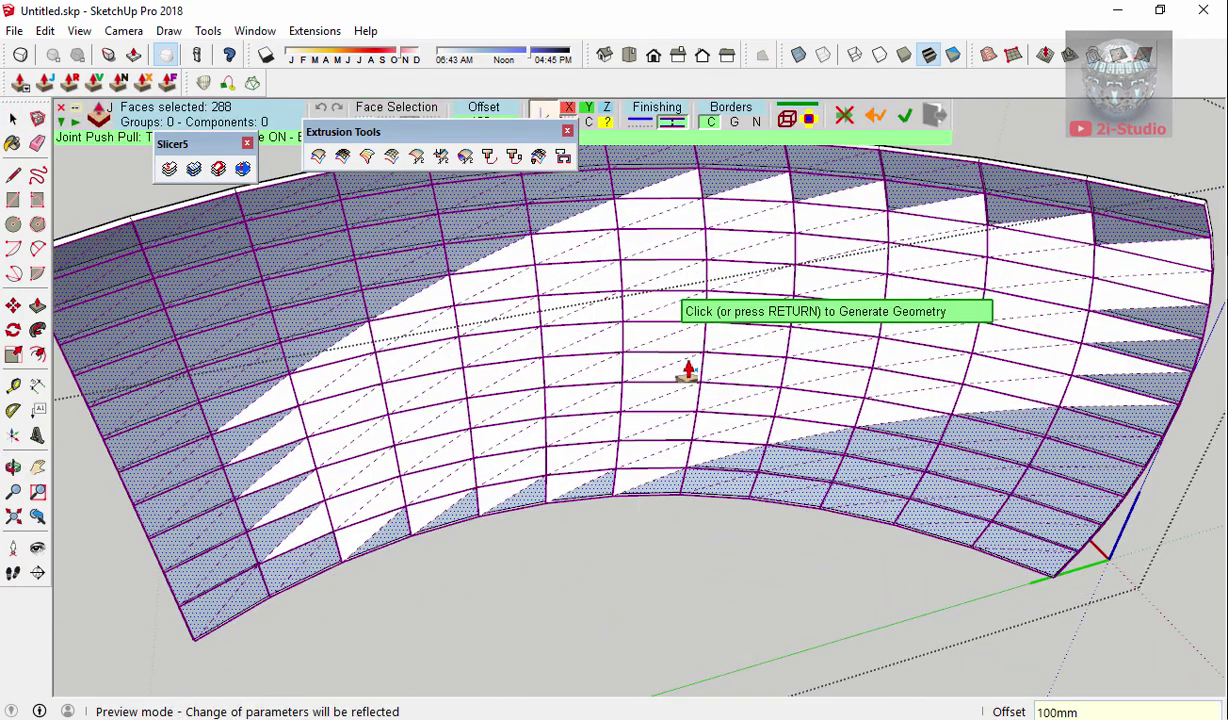
pyautogui.click(652, 556)
pyautogui.scroll(-3, 688, 543)
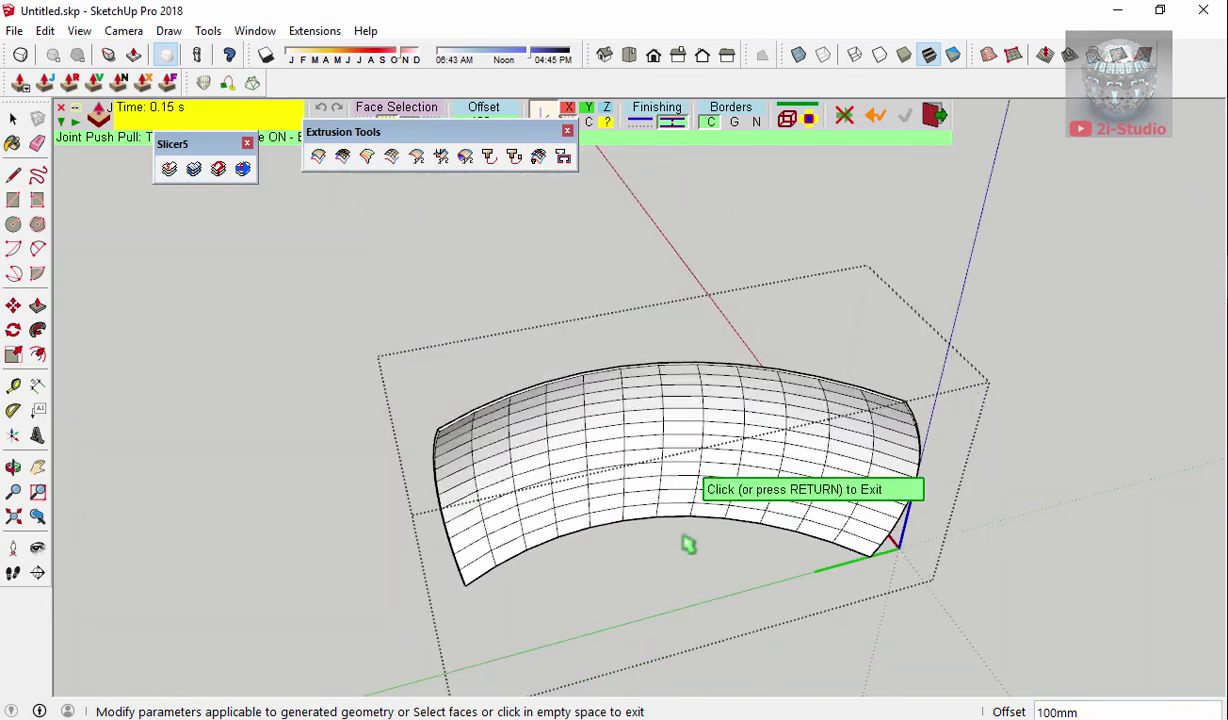
pyautogui.moveTo(688, 543)
pyautogui.mouseDown(button='middle')
pyautogui.moveTo(1028, 383)
pyautogui.moveTo(625, 447)
pyautogui.moveTo(1085, 485)
pyautogui.moveTo(805, 548)
pyautogui.moveTo(691, 548)
pyautogui.mouseUp(button='middle')
# - Copy the shell along the red axis into a row of three copies
pyautogui.click(650, 458)
pyautogui.press('m')
pyautogui.press('ctrl')
pyautogui.click(691, 548)
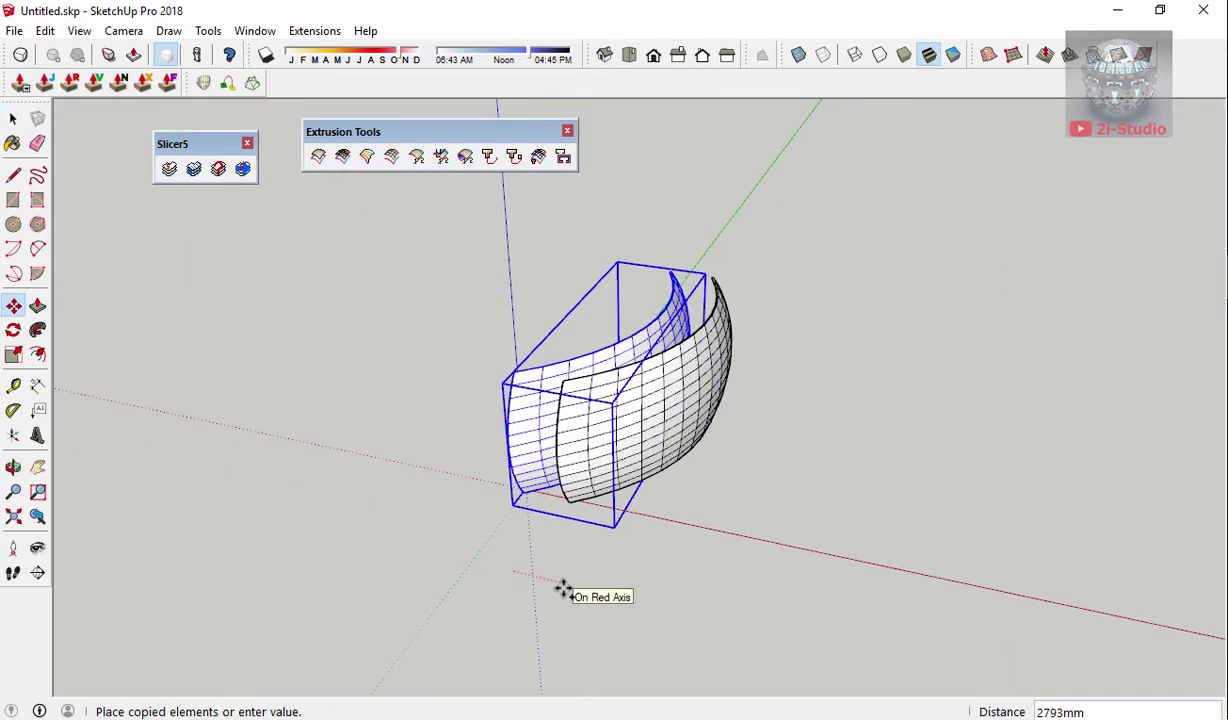
pyautogui.write('x3')
pyautogui.press('Return')
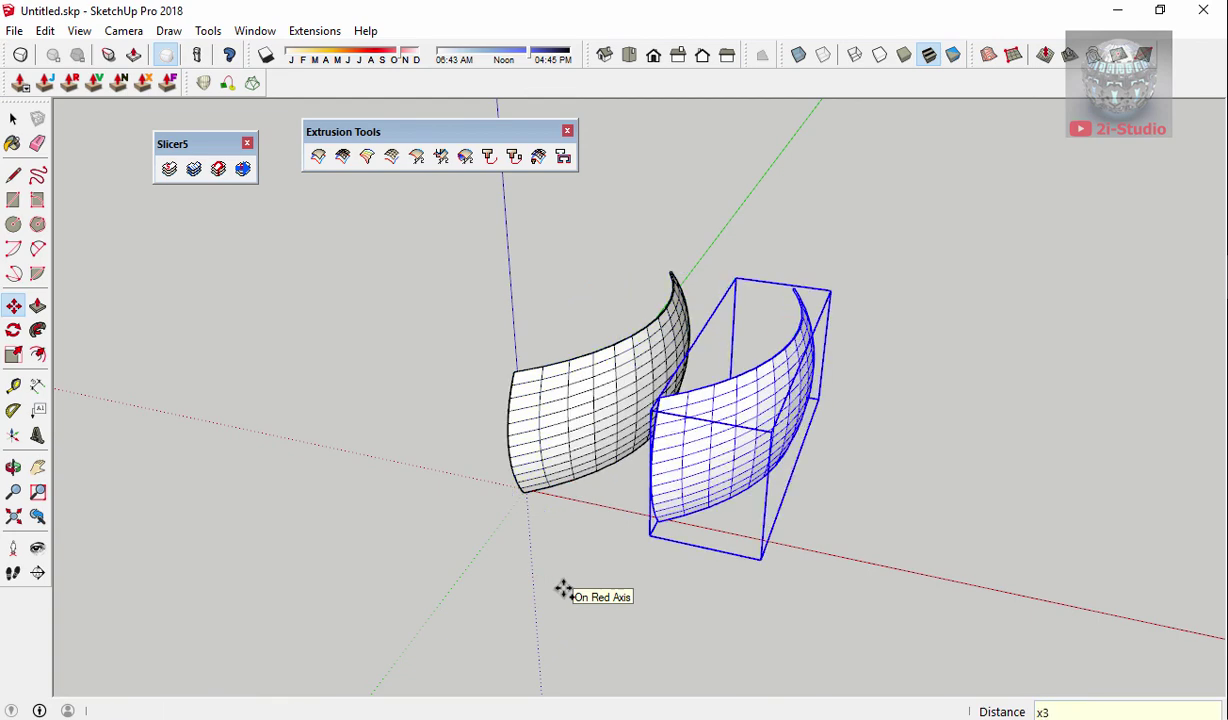
pyautogui.press('Return')
pyautogui.press('space')
# - Slice the original shell with Slicer5: Axis Y, 300mm spacing, 100mm thickness
pyautogui.click(578, 400)
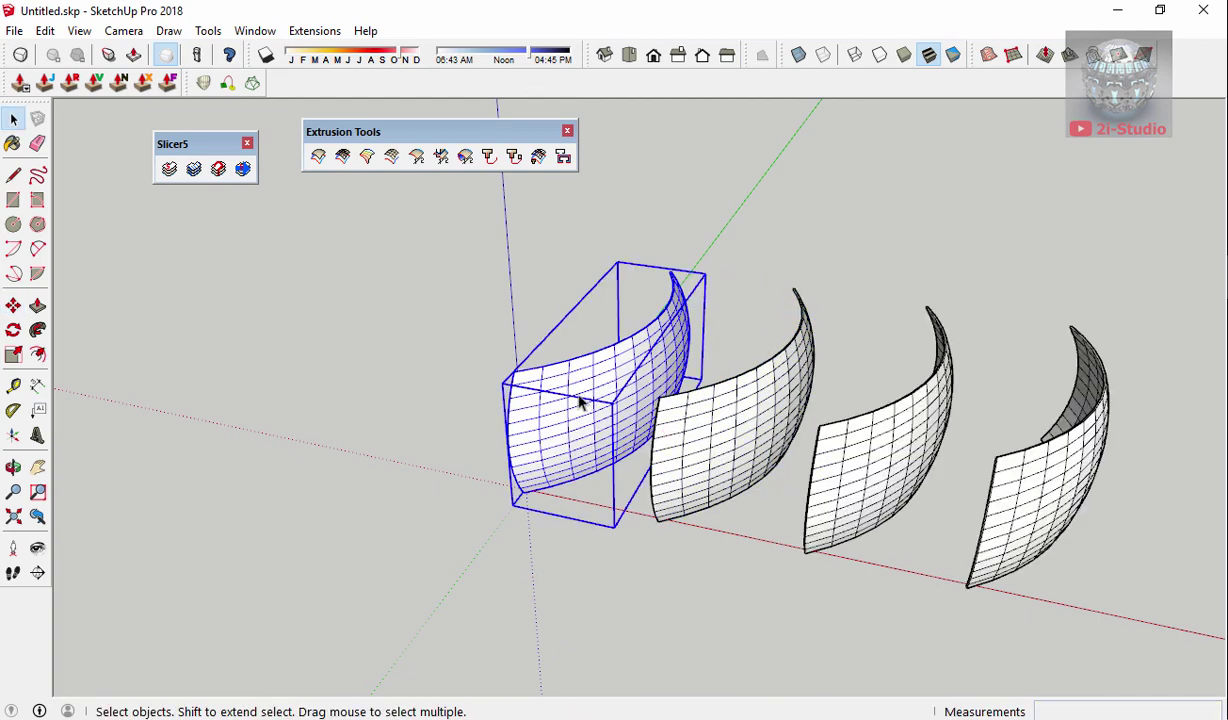
pyautogui.click(194, 171)
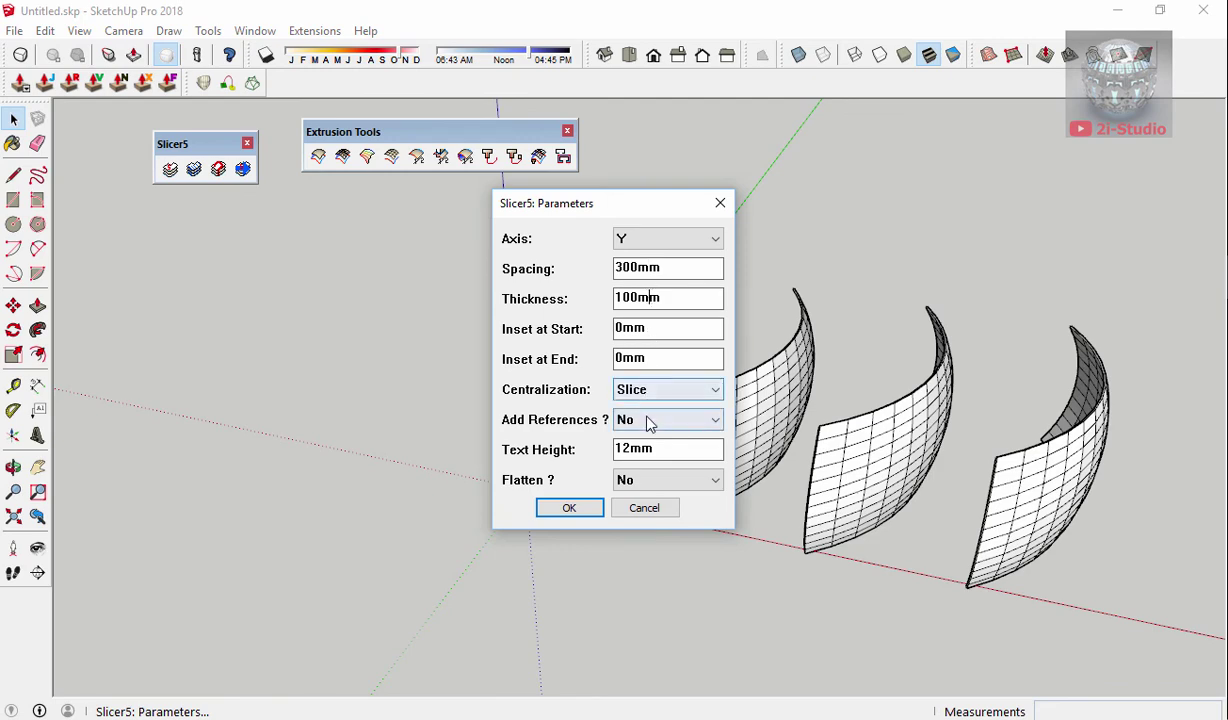
pyautogui.click(570, 508)
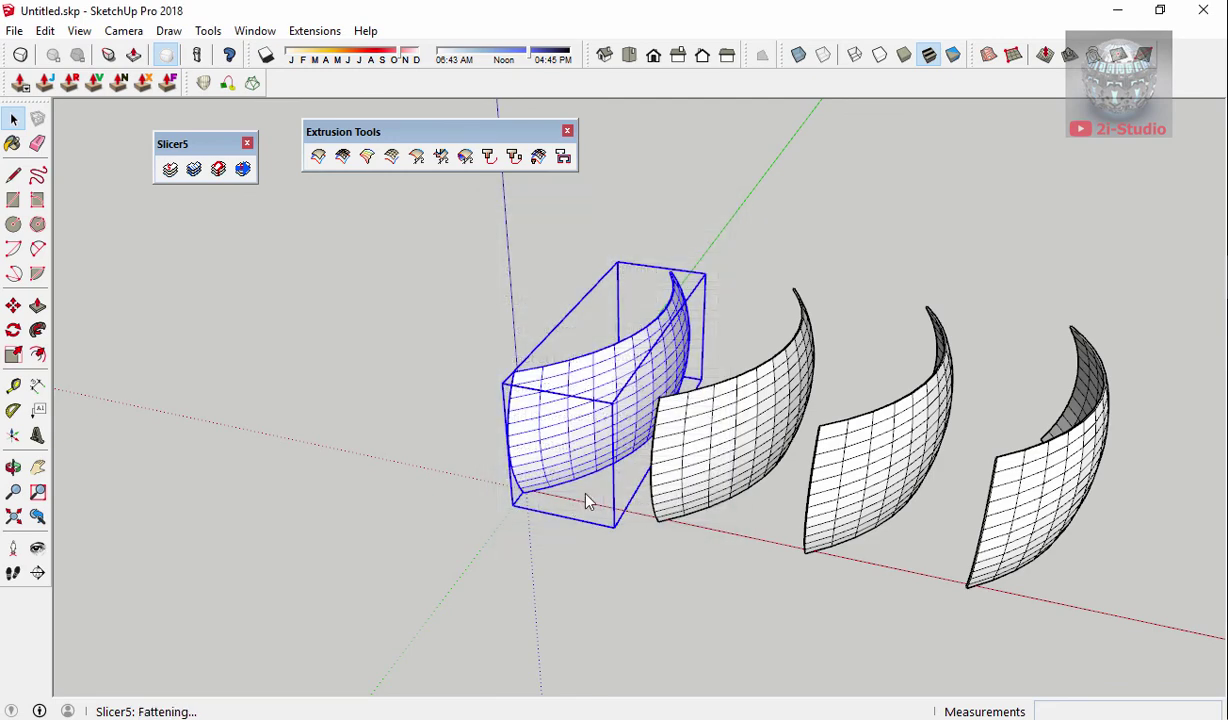
pyautogui.scroll(2, 590, 498)
pyautogui.scroll(3, 595, 495)
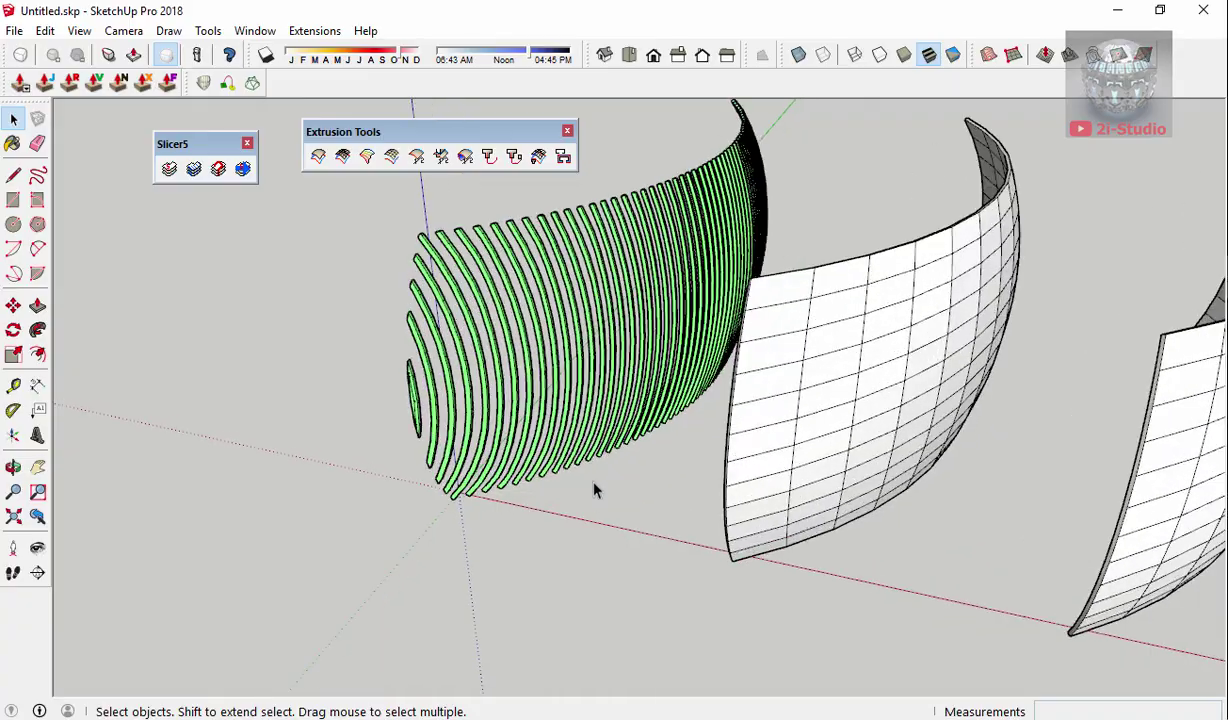
pyautogui.moveTo(595, 493)
pyautogui.mouseDown(button='middle')
pyautogui.moveTo(443, 549)
pyautogui.moveTo(307, 359)
pyautogui.moveTo(1014, 370)
pyautogui.moveTo(844, 591)
pyautogui.moveTo(643, 234)
pyautogui.moveTo(693, 367)
pyautogui.moveTo(504, 277)
pyautogui.moveTo(767, 381)
pyautogui.mouseUp(button='middle')
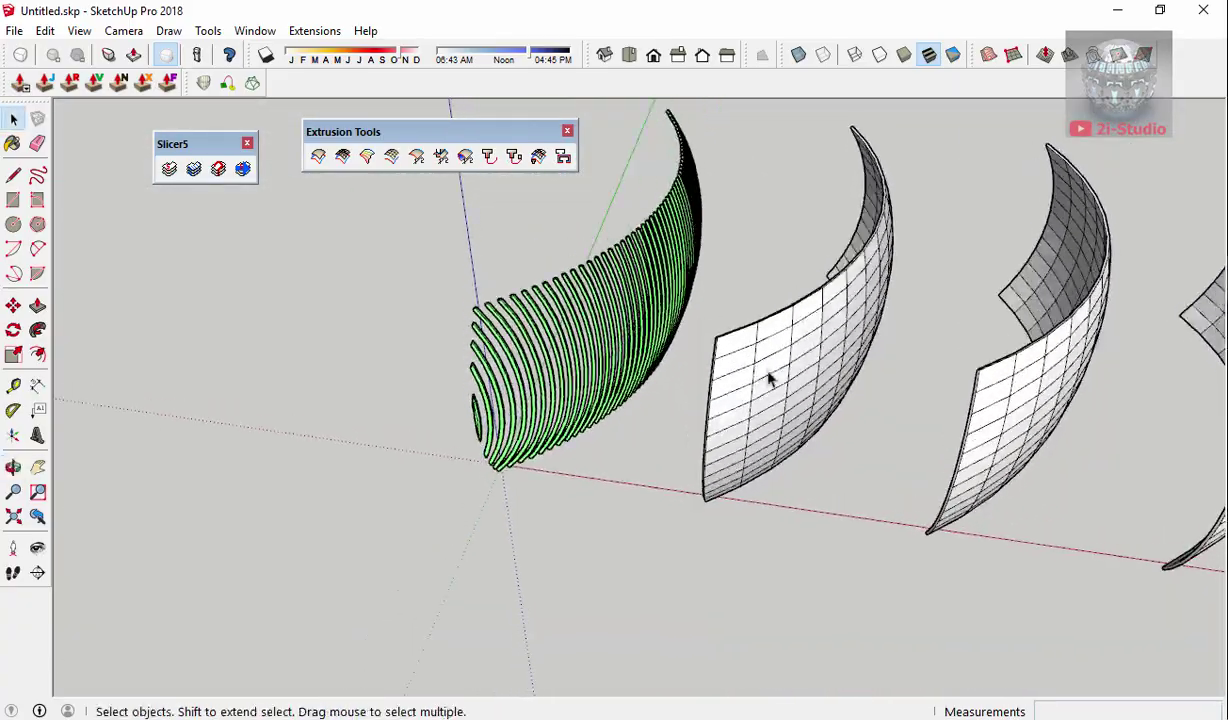
# - Slice the second curved shell with Slicer5 along the Z axis
pyautogui.click(767, 381)
pyautogui.click(169, 168)
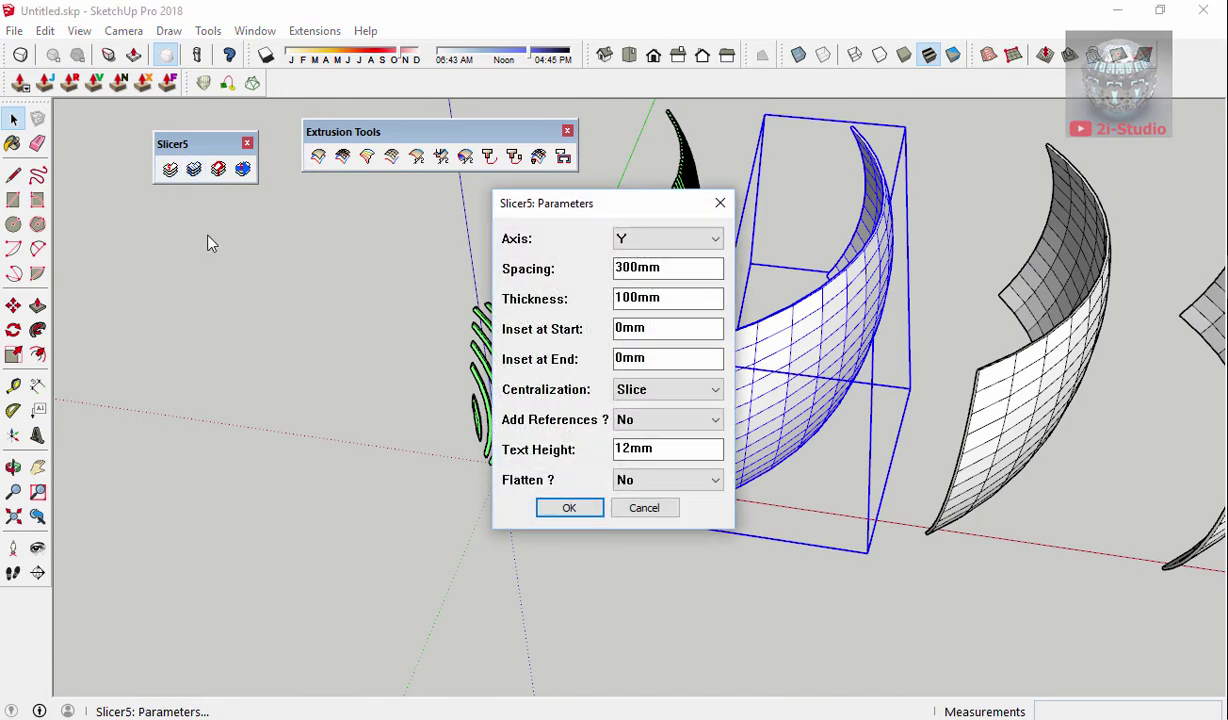
pyautogui.click(618, 240)
pyautogui.click(635, 285)
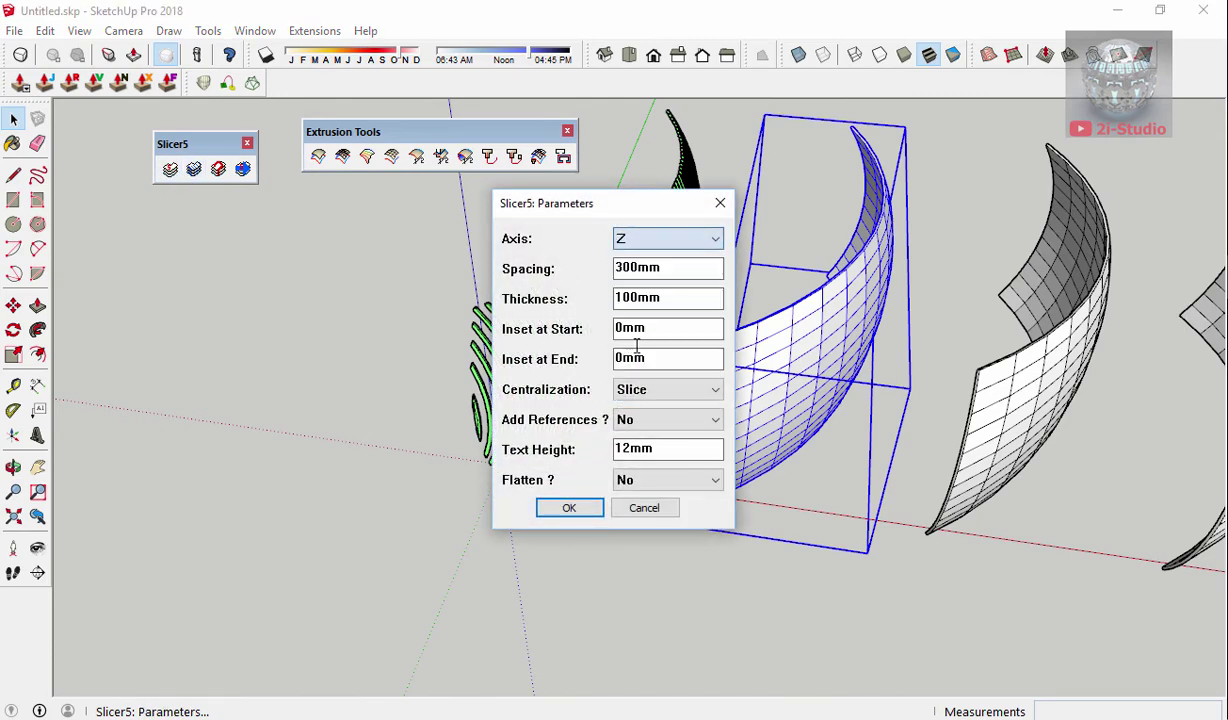
pyautogui.click(570, 509)
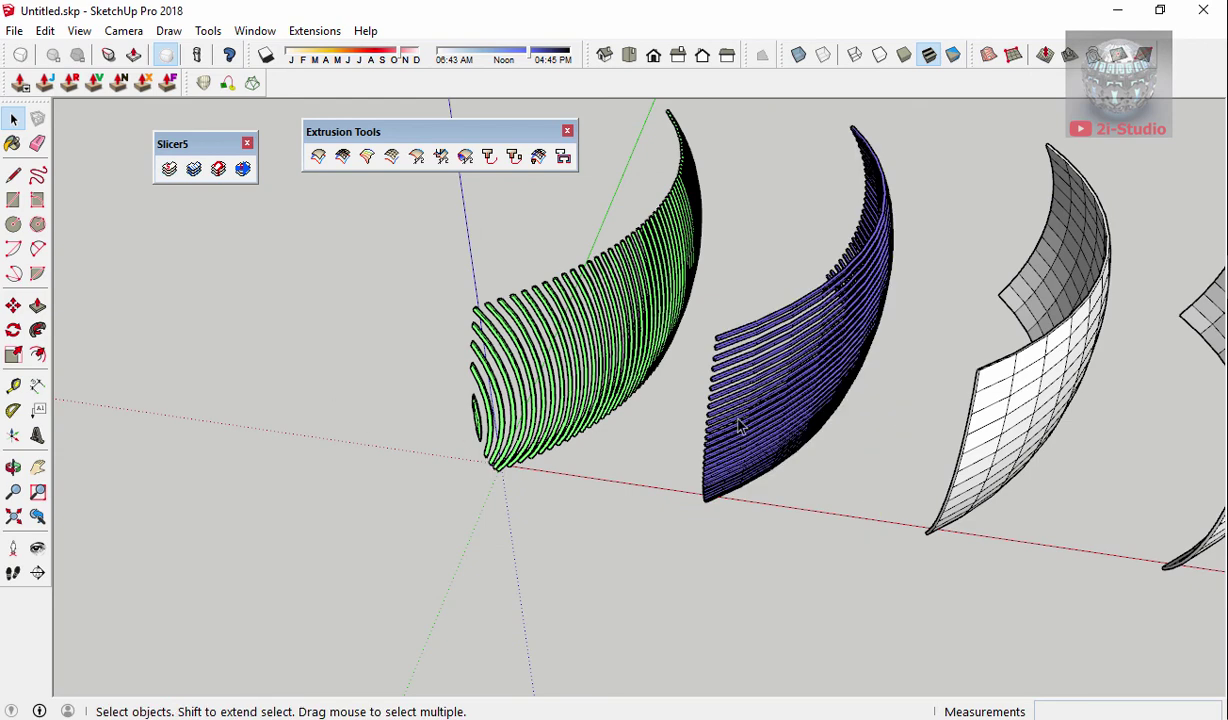
# - Move the blue slice group 8000 along the red axis onto the ribs and scale it up slightly
pyautogui.click(740, 427)
pyautogui.press('m')
pyautogui.click(870, 586)
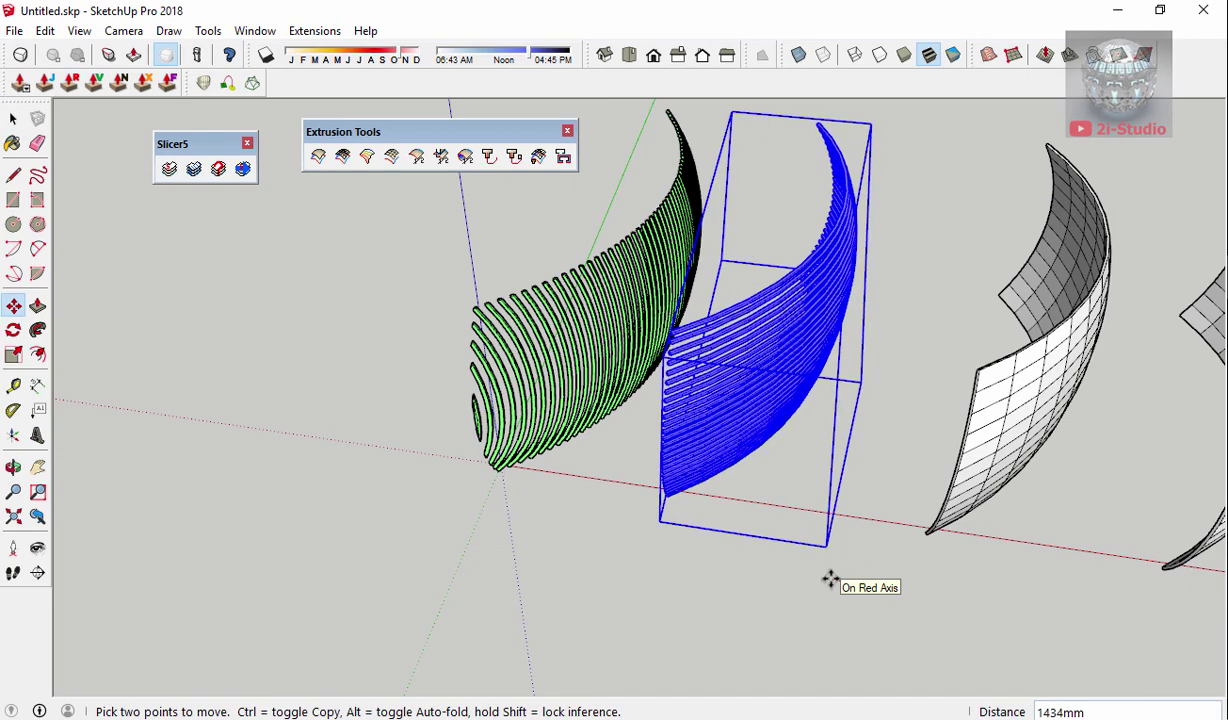
pyautogui.click(822, 579)
pyautogui.write('8000')
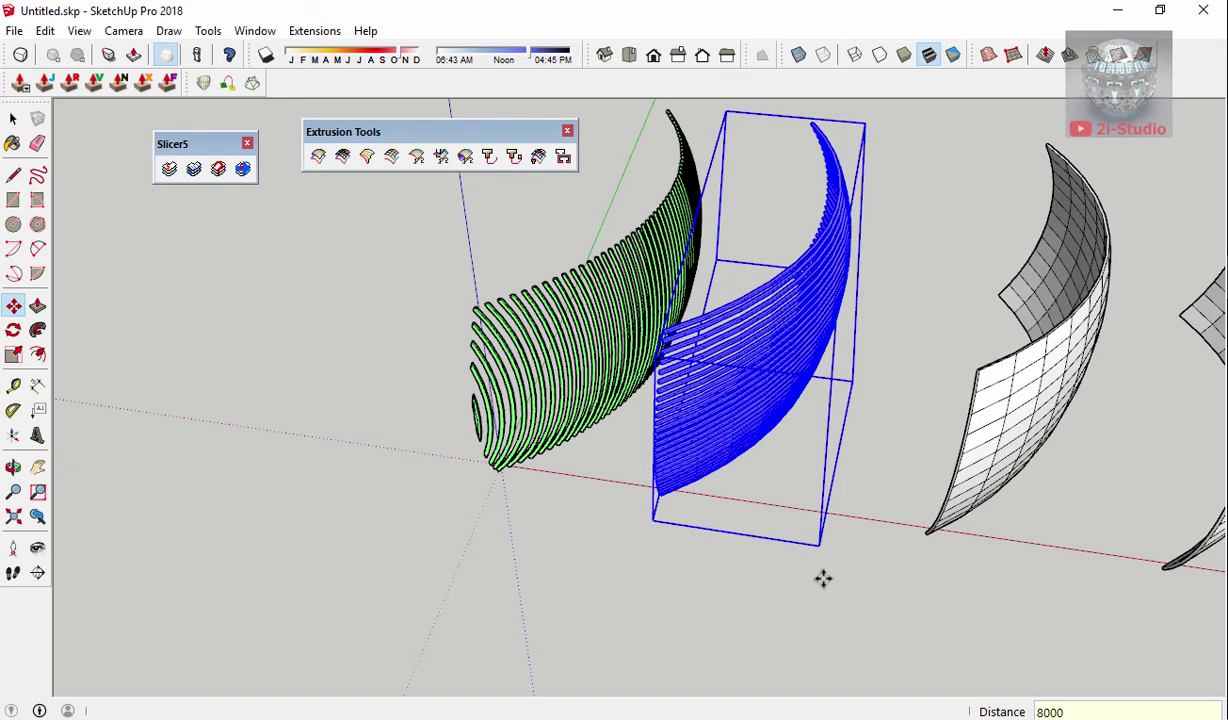
pyautogui.press('Return')
pyautogui.press('s')
pyautogui.scroll(3, 704, 378)
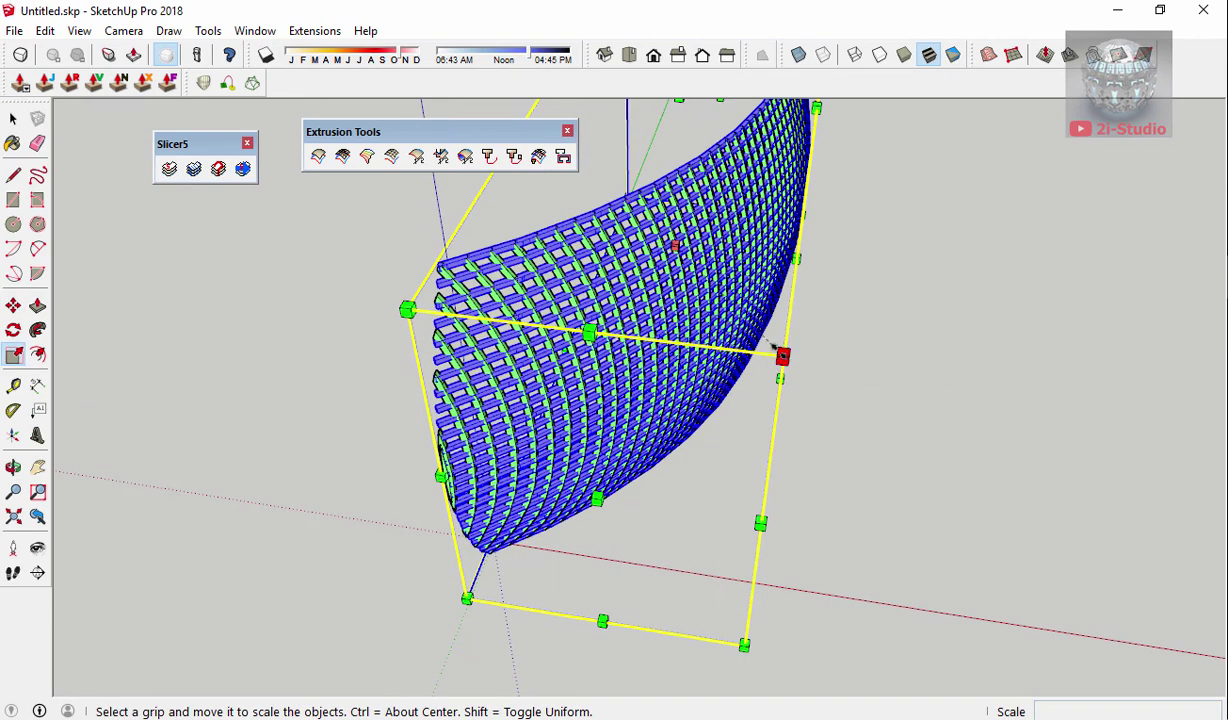
pyautogui.moveTo(783, 357); pyautogui.dragTo(771, 361)
pyautogui.moveTo(897, 167)
pyautogui.mouseDown(button='middle')
pyautogui.moveTo(663, 195)
pyautogui.moveTo(740, 211)
pyautogui.mouseUp(button='middle')
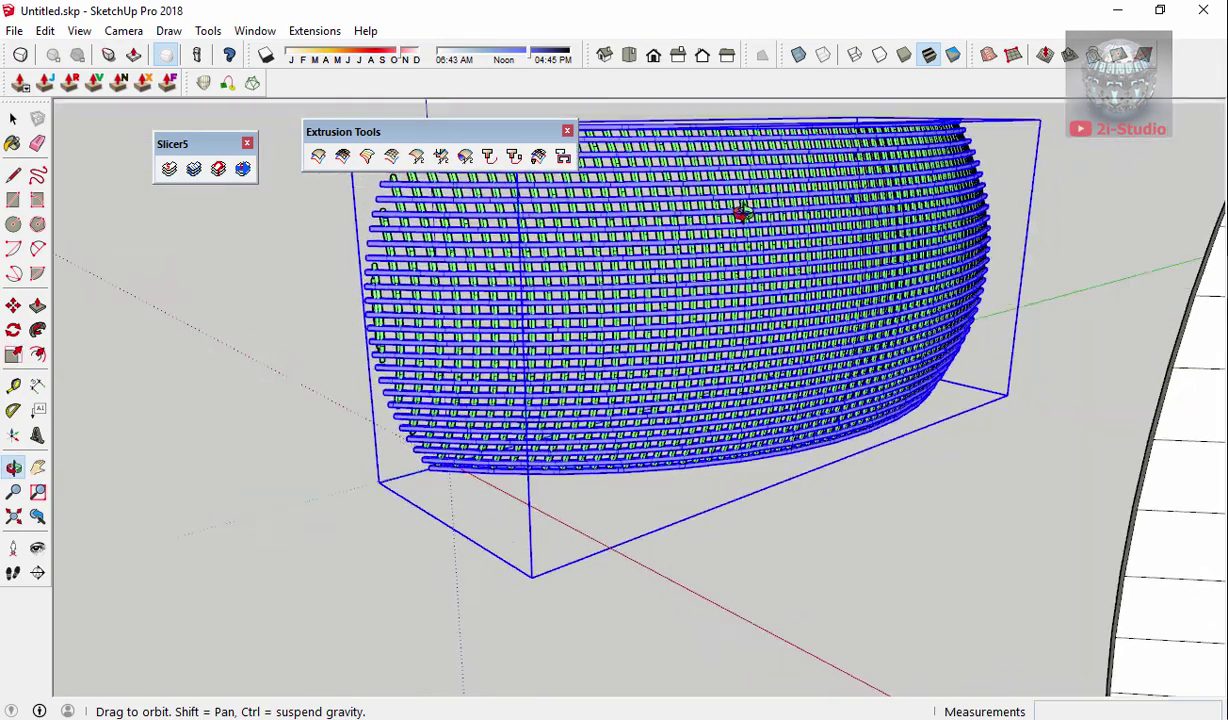
# - Copy the curved shell surface and move the copy onto the rib grid by a typed distance
pyautogui.press('space')
pyautogui.scroll(-3, 883, 332)
pyautogui.scroll(-2, 908, 335)
pyautogui.moveTo(908, 335); pyautogui.dragTo(990, 386, button='middle')
pyautogui.hotkey('ctrl', 'c')
pyautogui.hotkey('ctrl', 'v')
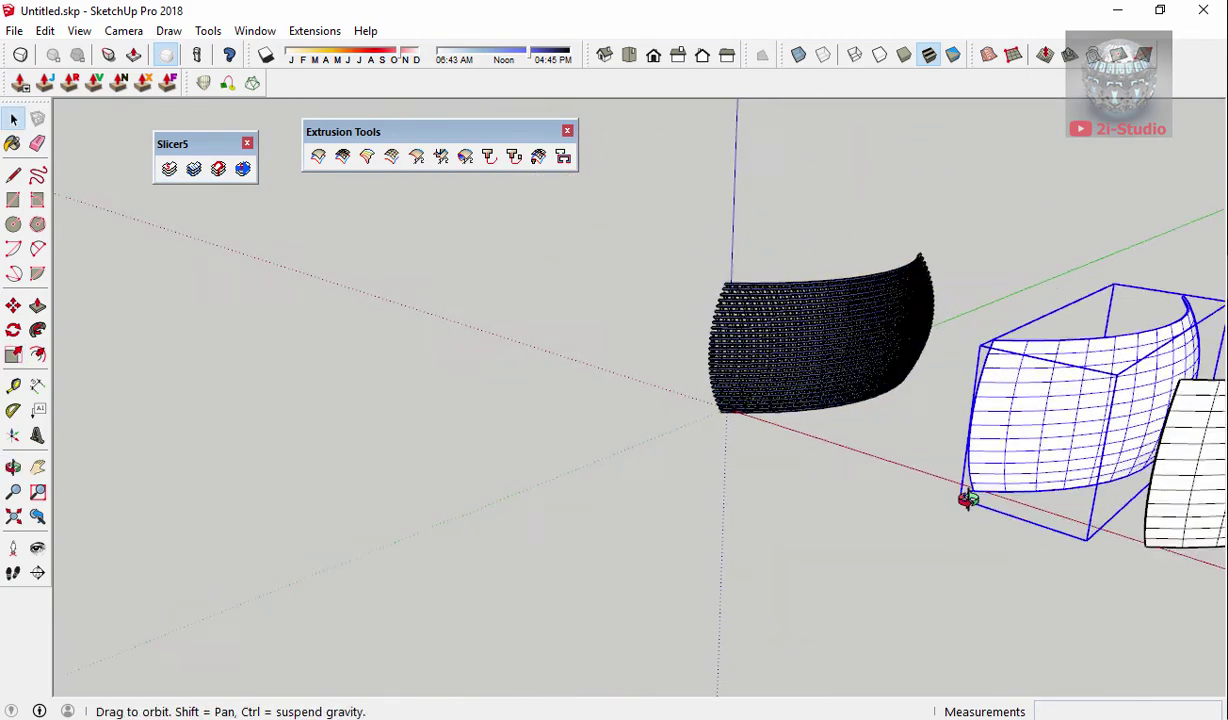
pyautogui.moveTo(965, 496); pyautogui.dragTo(1143, 581, button='middle')
pyautogui.write('160')
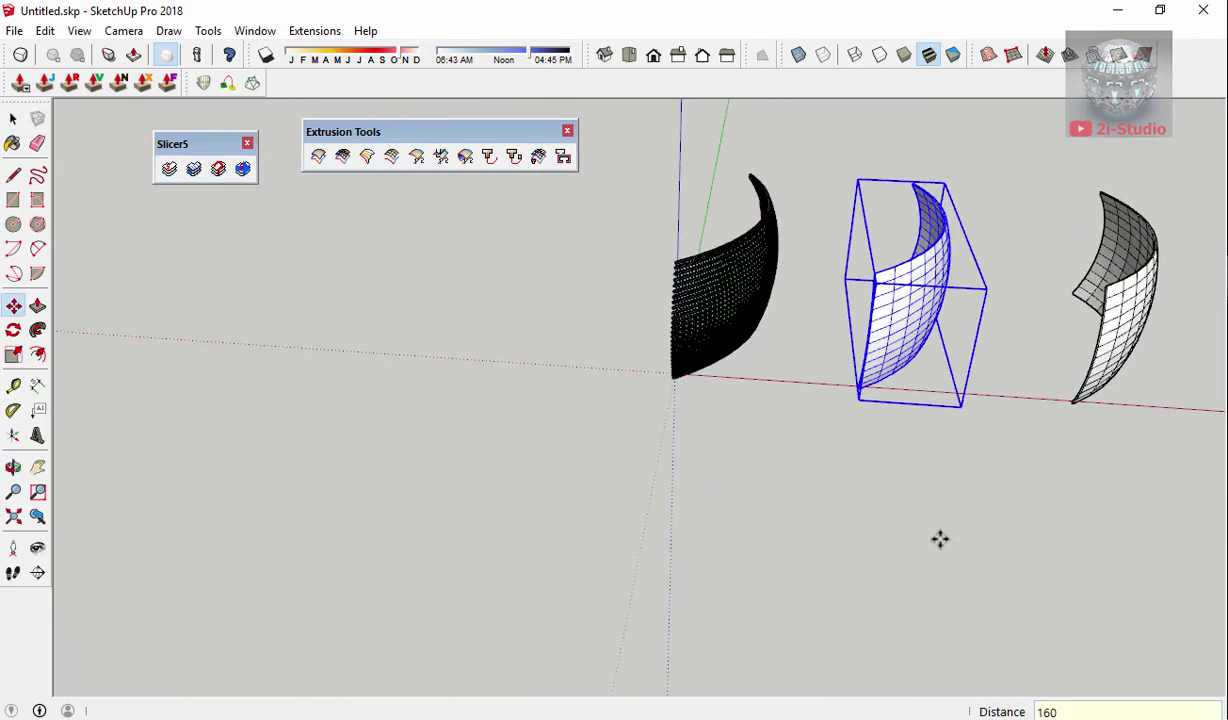
pyautogui.press('Return')
pyautogui.press('space')
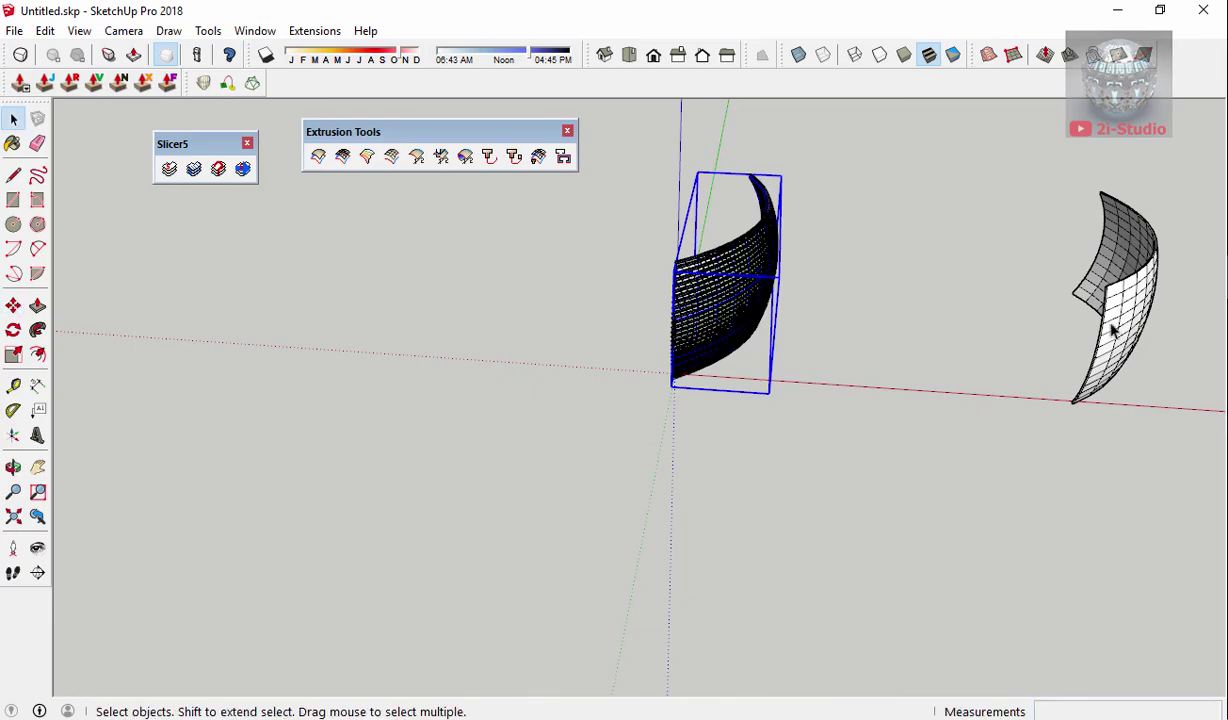
# - Scale the placed copy up uniformly from a corner grip to about 1.04
pyautogui.moveTo(1110, 323)
pyautogui.mouseDown(button='middle')
pyautogui.moveTo(945, 357)
pyautogui.moveTo(879, 354)
pyautogui.mouseUp(button='middle')
pyautogui.scroll(4, 676, 318)
pyautogui.scroll(5, 676, 318)
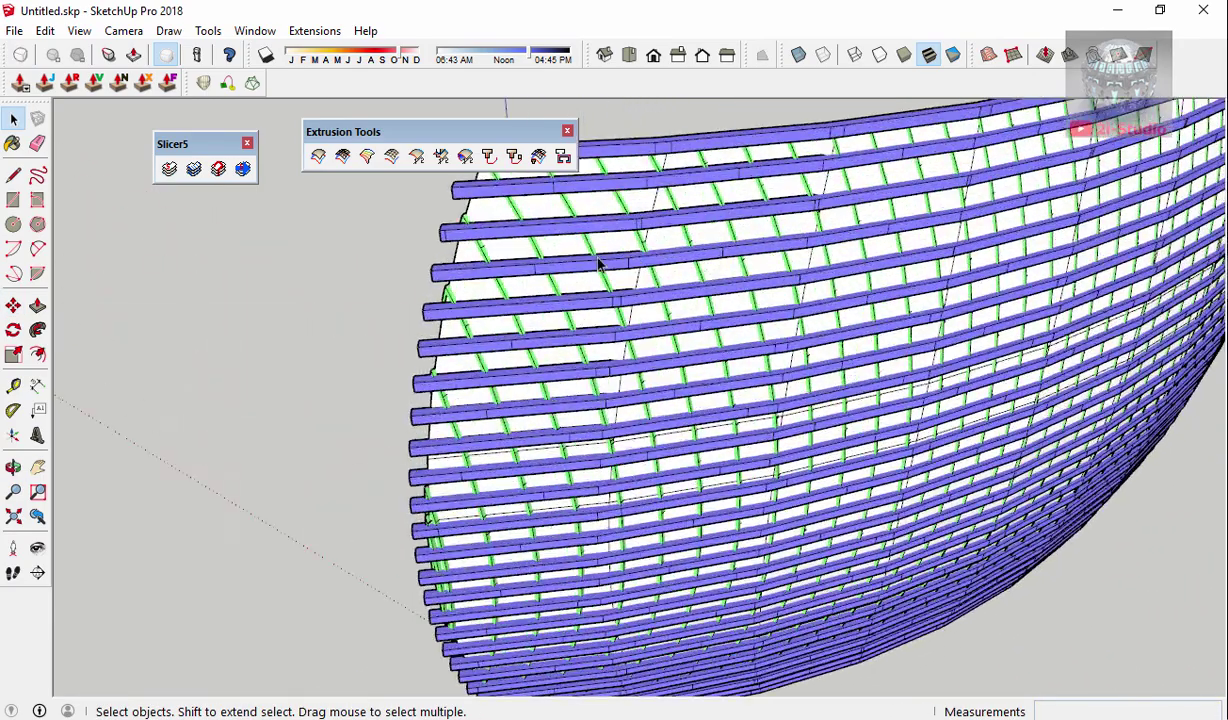
pyautogui.moveTo(578, 254)
pyautogui.mouseDown(button='middle')
pyautogui.moveTo(734, 280)
pyautogui.moveTo(380, 320)
pyautogui.mouseUp(button='middle')
pyautogui.click(402, 308)
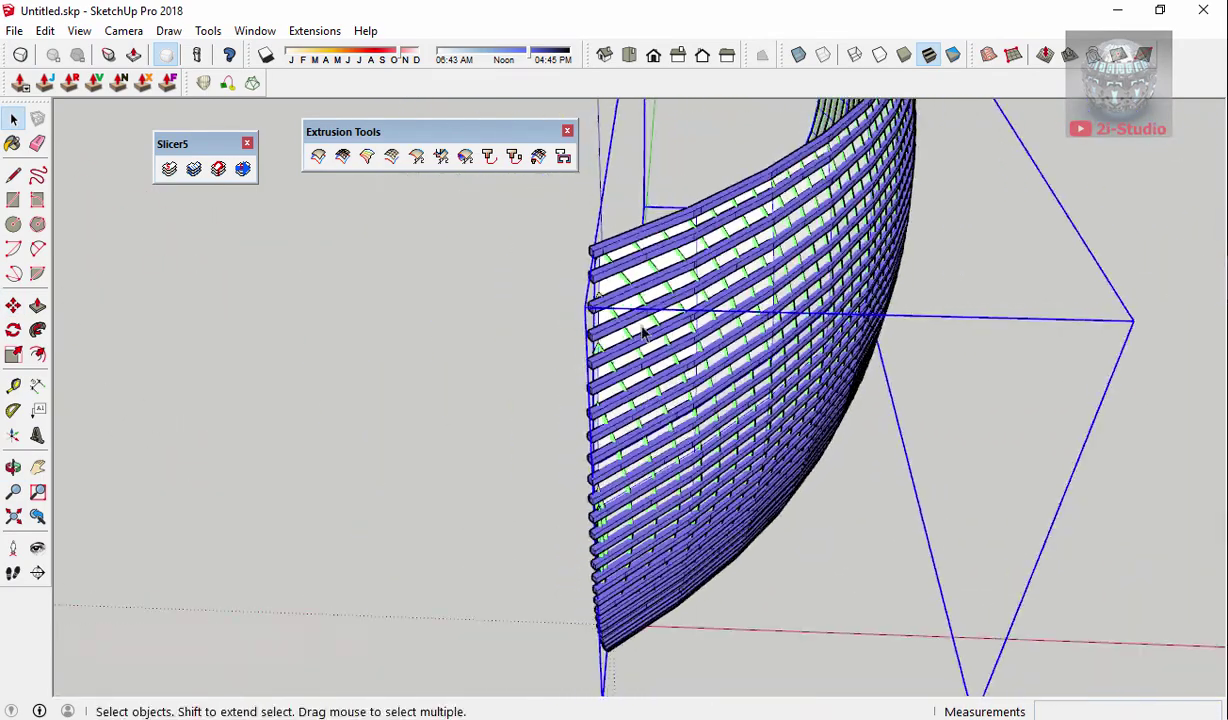
pyautogui.scroll(-5, 644, 323)
pyautogui.press('s')
pyautogui.moveTo(1036, 322); pyautogui.dragTo(1055, 330)
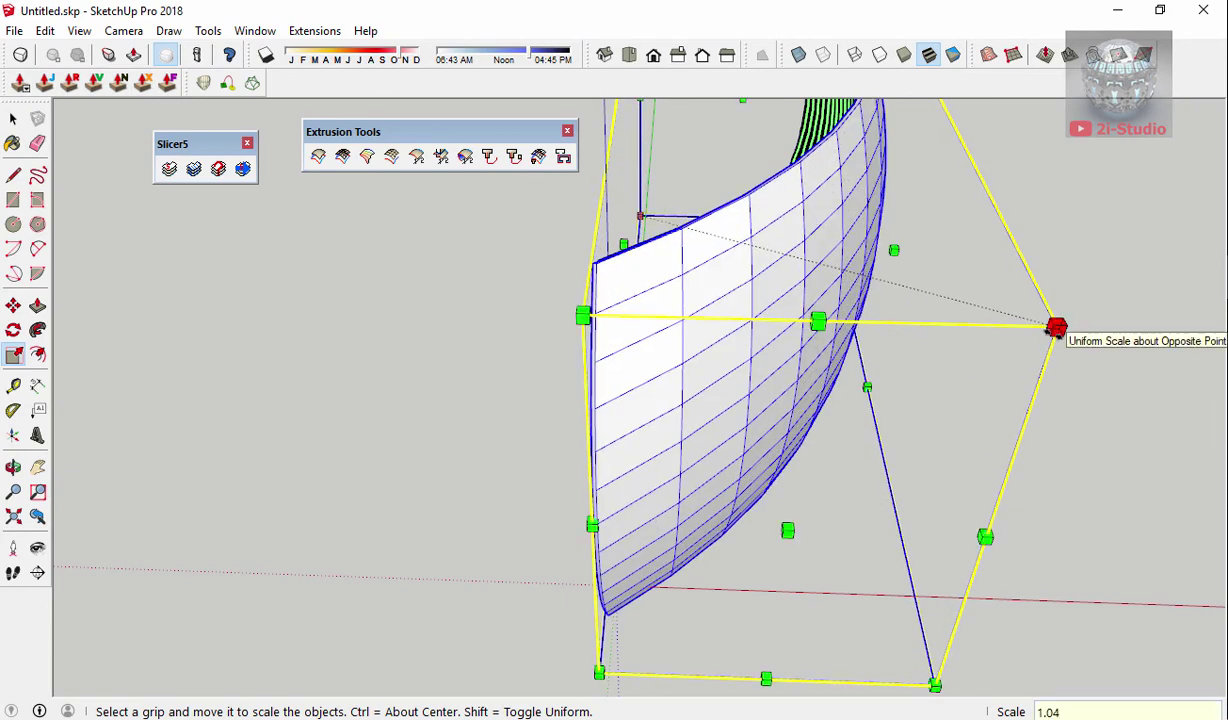
# - Rotate the curved shell 15° about the red axis
pyautogui.press('space')
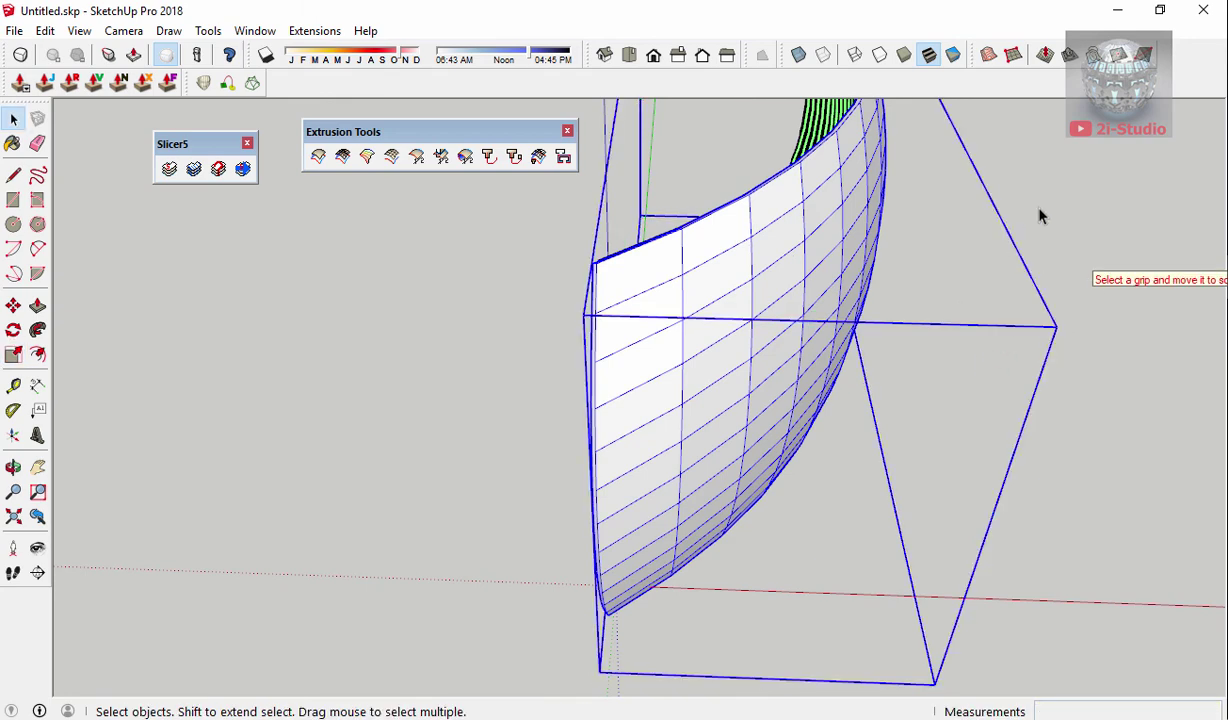
pyautogui.click(996, 199)
pyautogui.scroll(-5, 996, 199)
pyautogui.hotkey('ctrl', 'a')
pyautogui.moveTo(549, 88); pyautogui.dragTo(545, 120, button='middle')
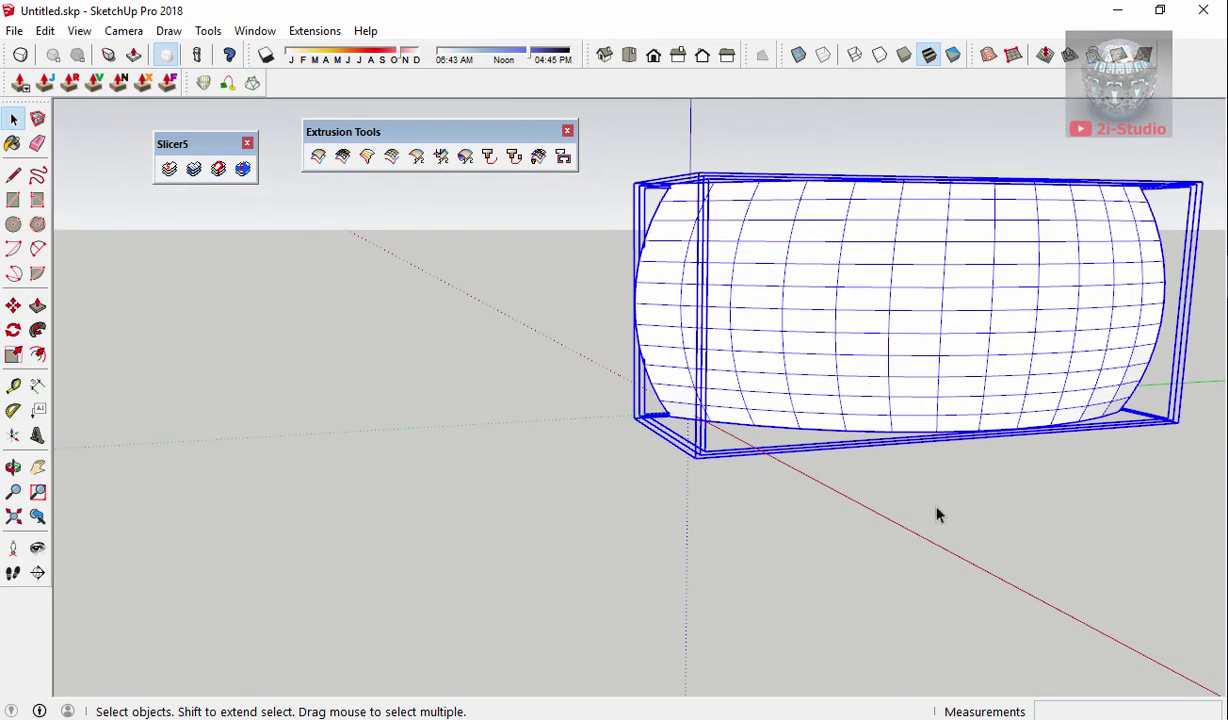
pyautogui.press('q')
pyautogui.moveTo(895, 521); pyautogui.dragTo(922, 537)
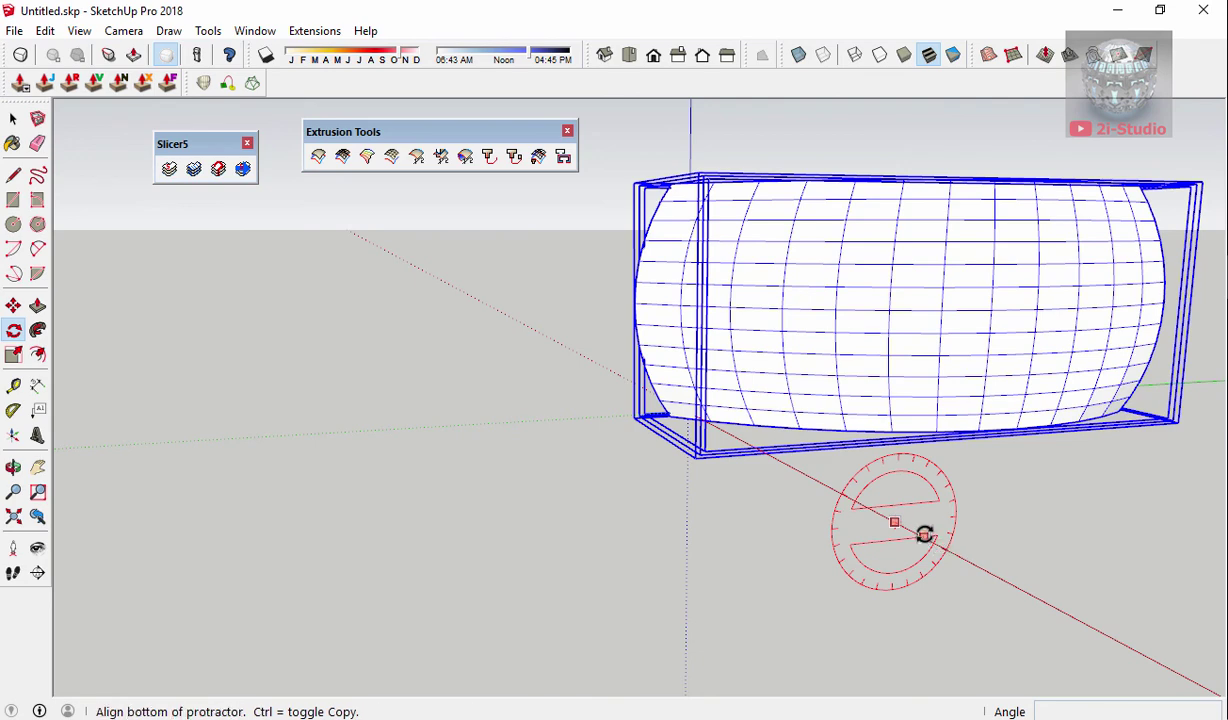
pyautogui.click(643, 517)
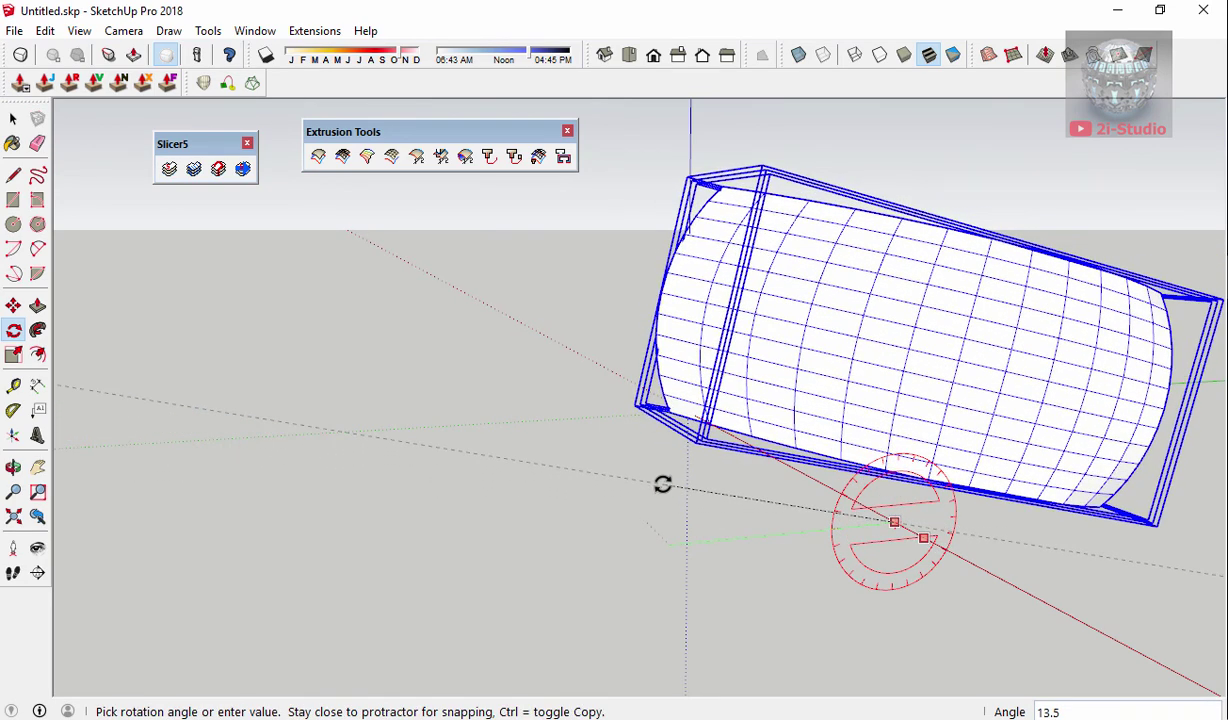
pyautogui.write('15')
pyautogui.press('Return')
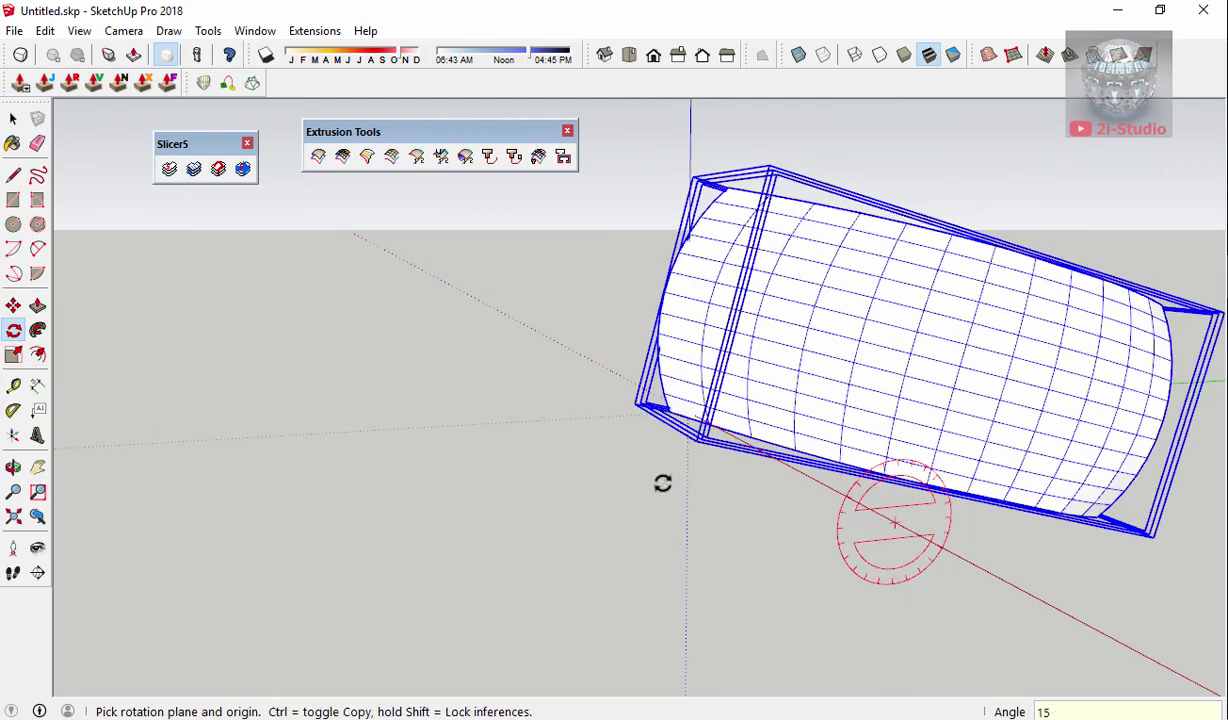
# - Move the tilted shell upward into its new raised position
pyautogui.press('m')
pyautogui.click(869, 535)
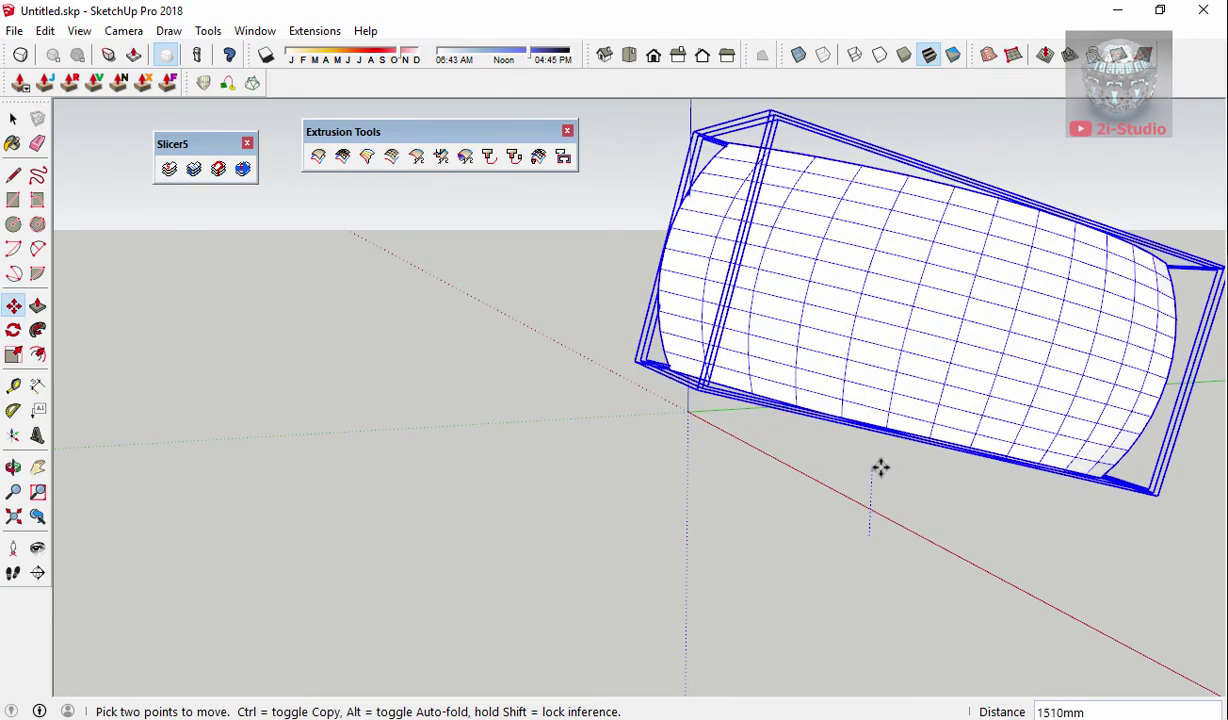
pyautogui.press('Escape')
pyautogui.press('space')
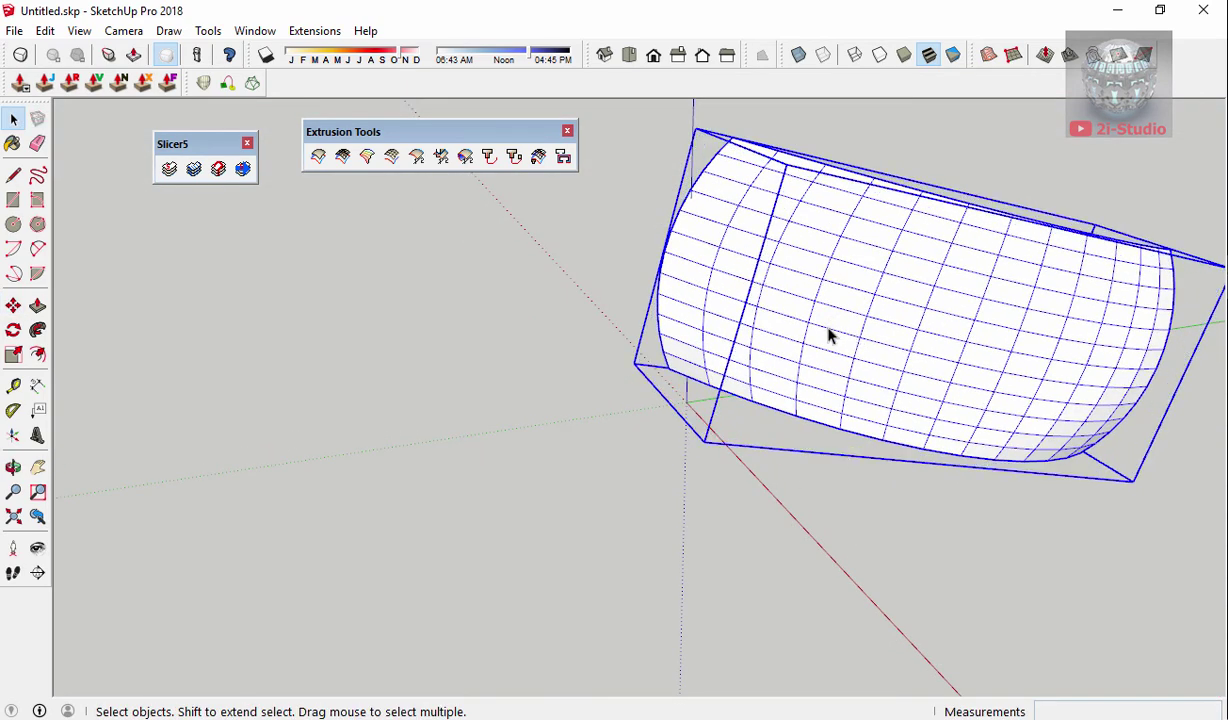
pyautogui.click(168, 170)
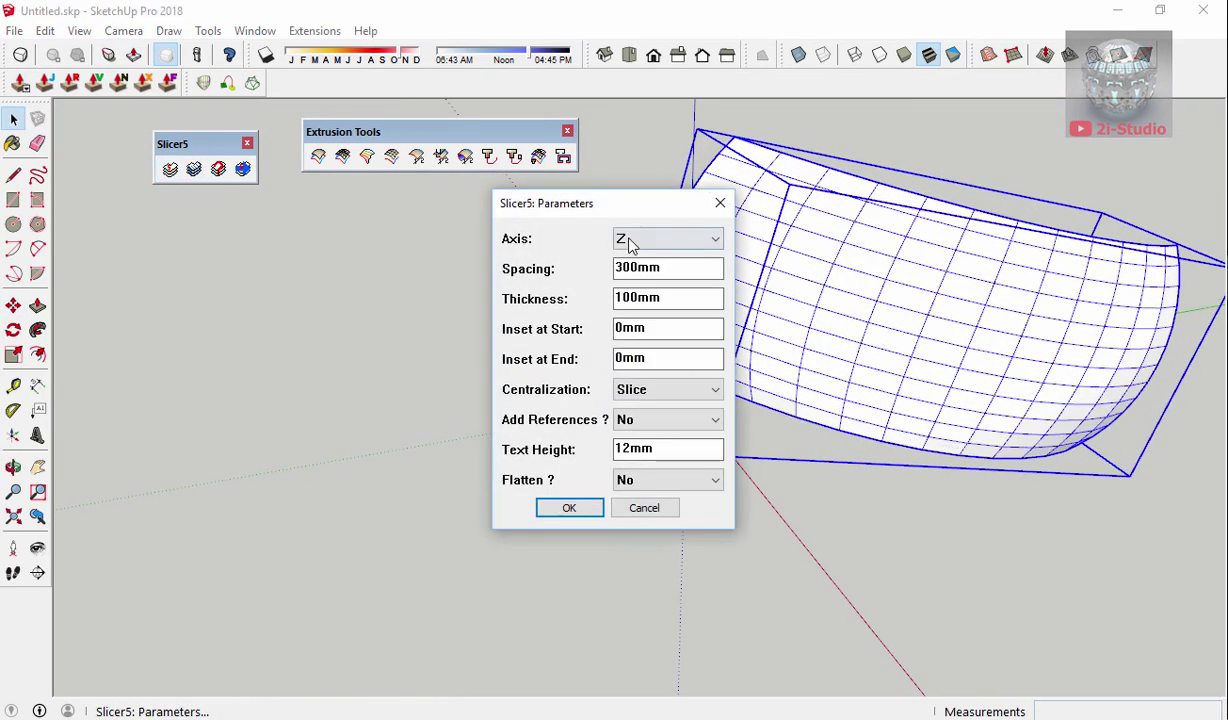
# - Run a trial slice of the tilted shell, inspect it, and undo it
pyautogui.click(569, 509)
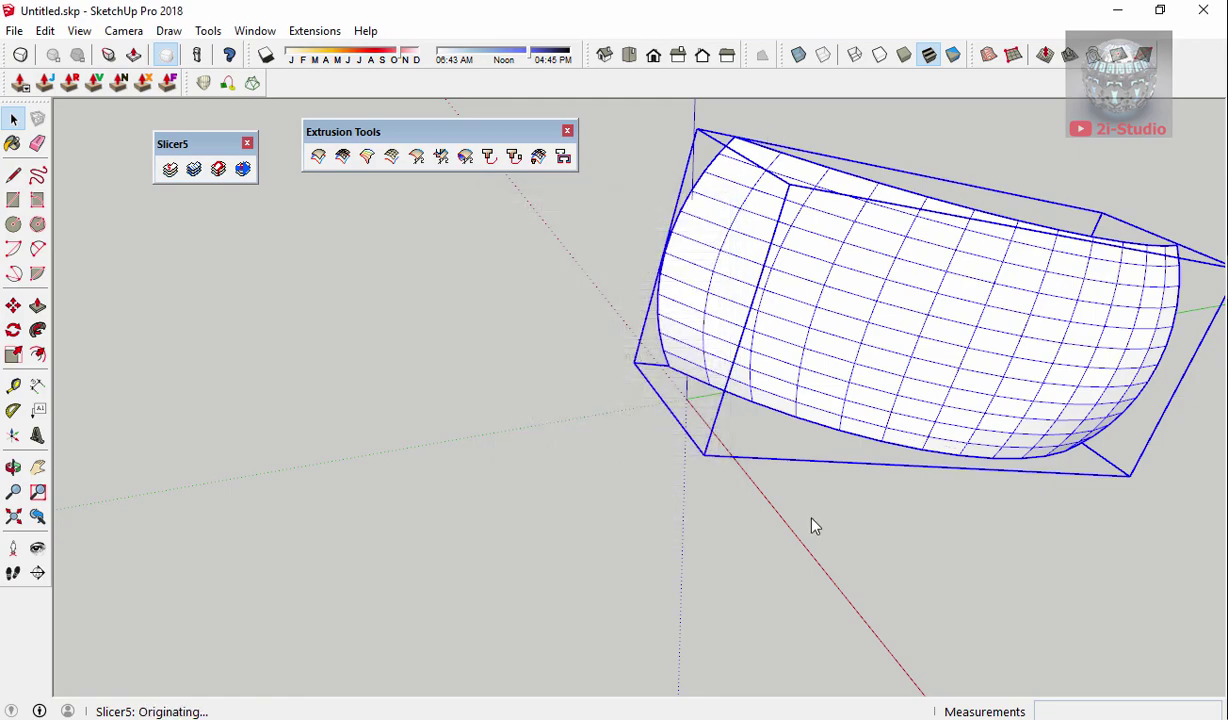
pyautogui.moveTo(759, 424)
pyautogui.mouseDown(button='middle')
pyautogui.moveTo(820, 263)
pyautogui.moveTo(893, 158)
pyautogui.moveTo(960, 245)
pyautogui.mouseUp(button='middle')
pyautogui.hotkey('ctrl', 'z')
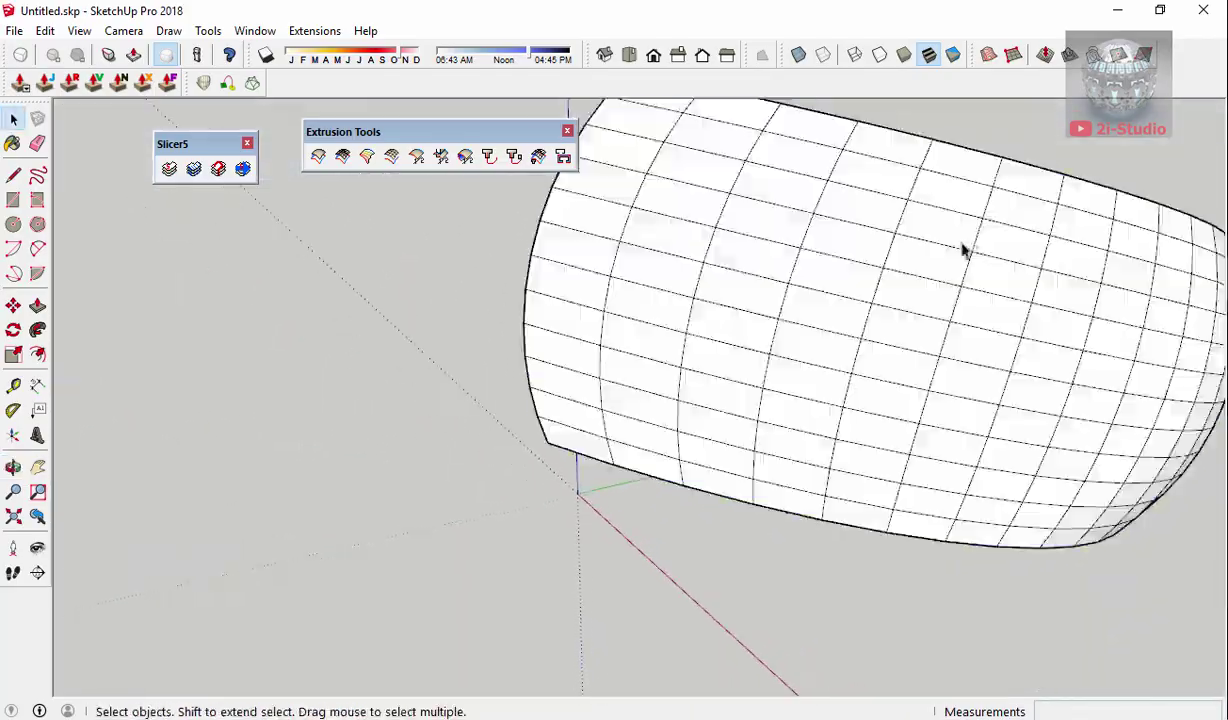
# - Re-slice the shell along Z with 500mm spacing and 100mm thick ribs
pyautogui.click(818, 287)
pyautogui.click(169, 169)
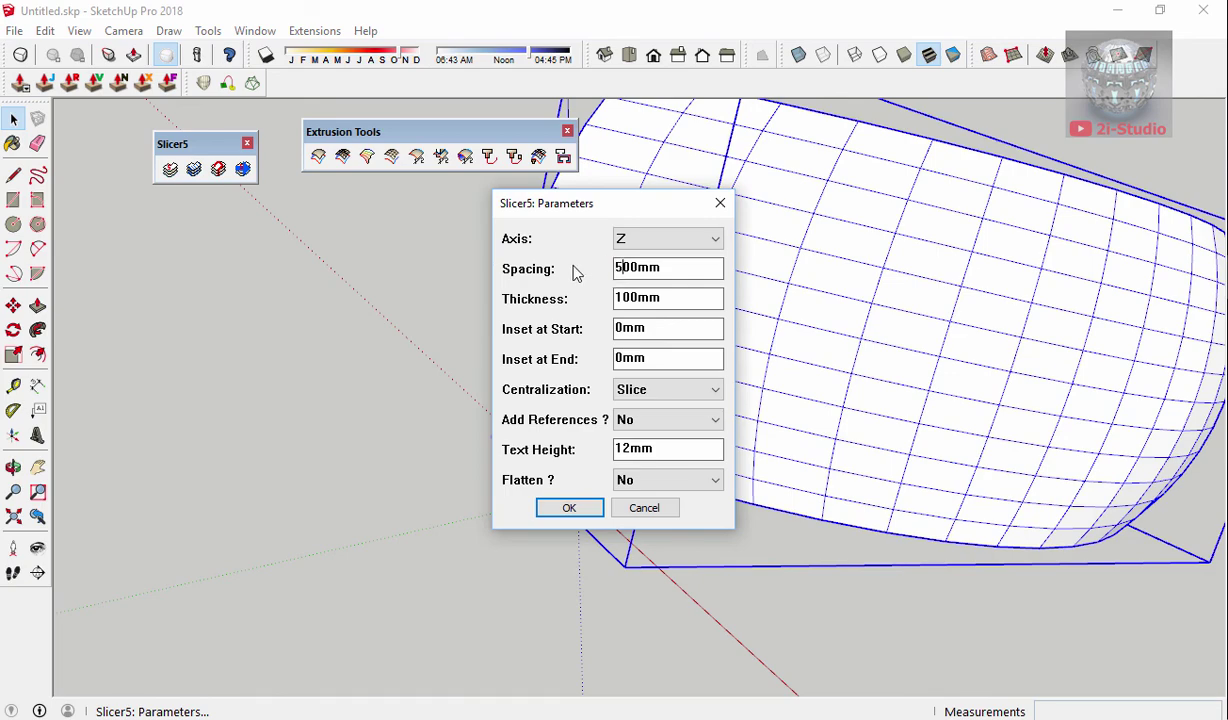
pyautogui.click(590, 508)
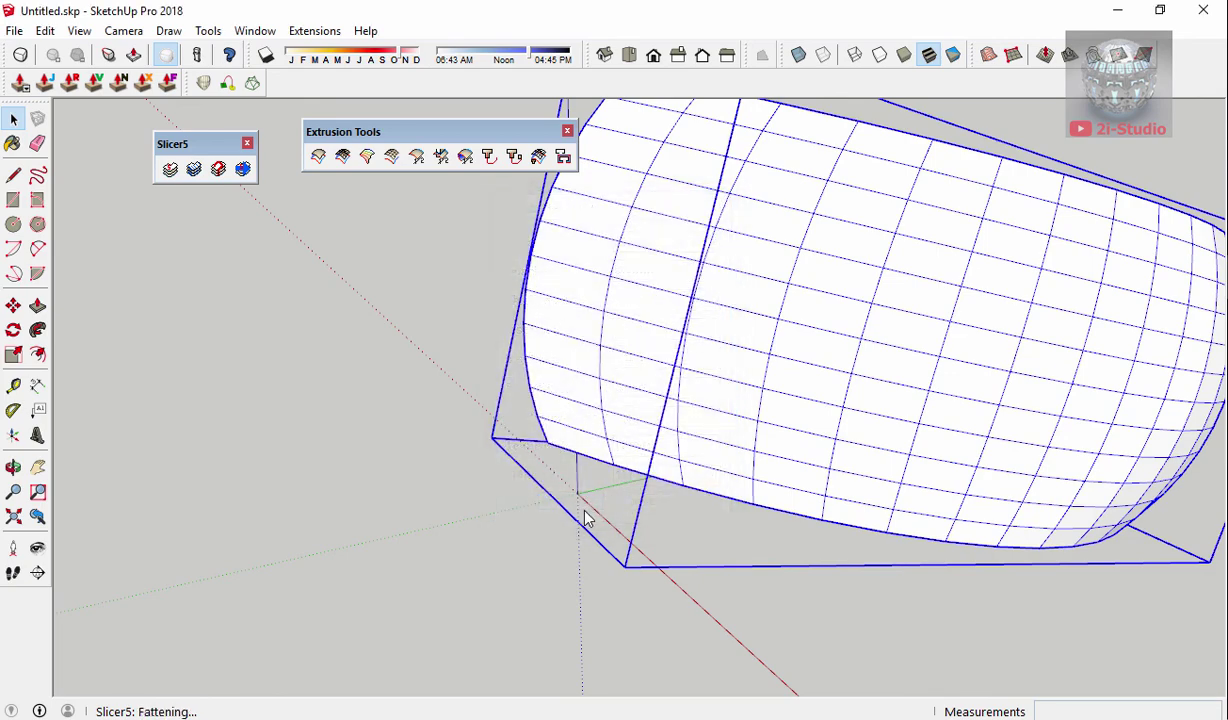
pyautogui.moveTo(630, 456); pyautogui.dragTo(334, 490, button='middle')
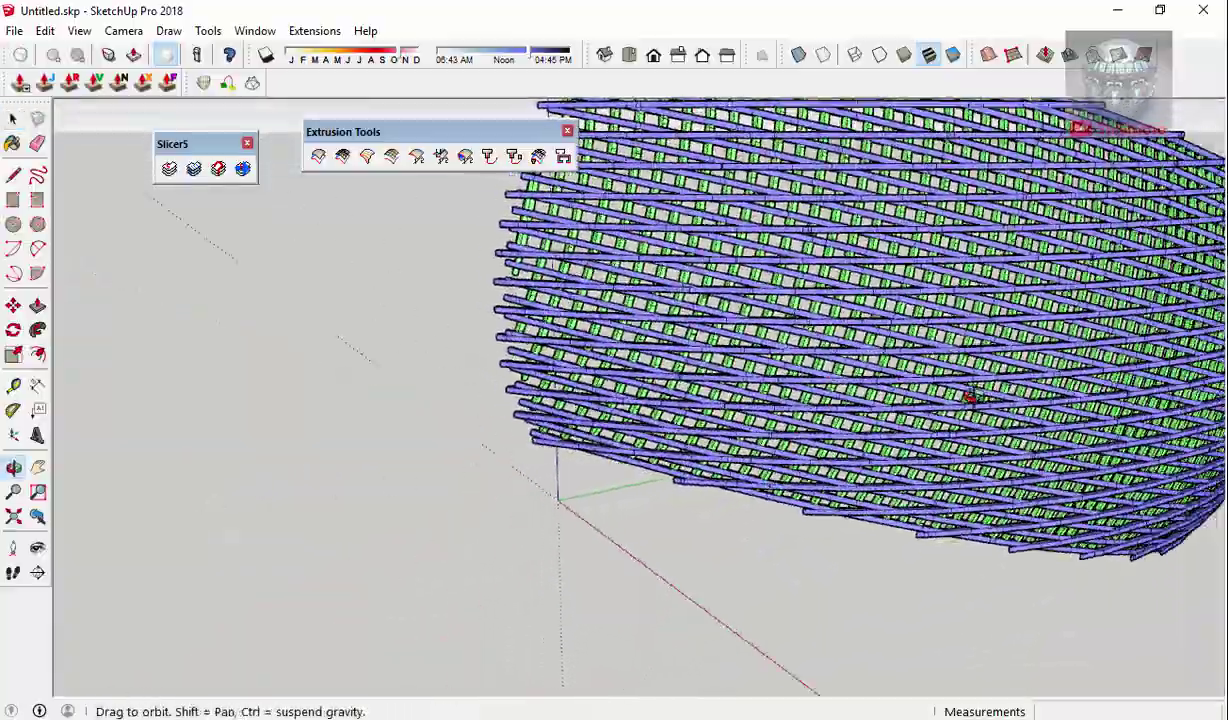
pyautogui.moveTo(497, 443)
pyautogui.mouseDown(button='middle')
pyautogui.moveTo(493, 367)
pyautogui.moveTo(1112, 298)
pyautogui.moveTo(647, 296)
pyautogui.moveTo(181, 392)
pyautogui.moveTo(164, 400)
pyautogui.moveTo(152, 441)
pyautogui.moveTo(534, 400)
pyautogui.moveTo(536, 426)
pyautogui.moveTo(672, 425)
pyautogui.moveTo(504, 282)
pyautogui.moveTo(377, 301)
pyautogui.moveTo(502, 392)
pyautogui.mouseUp(button='middle')
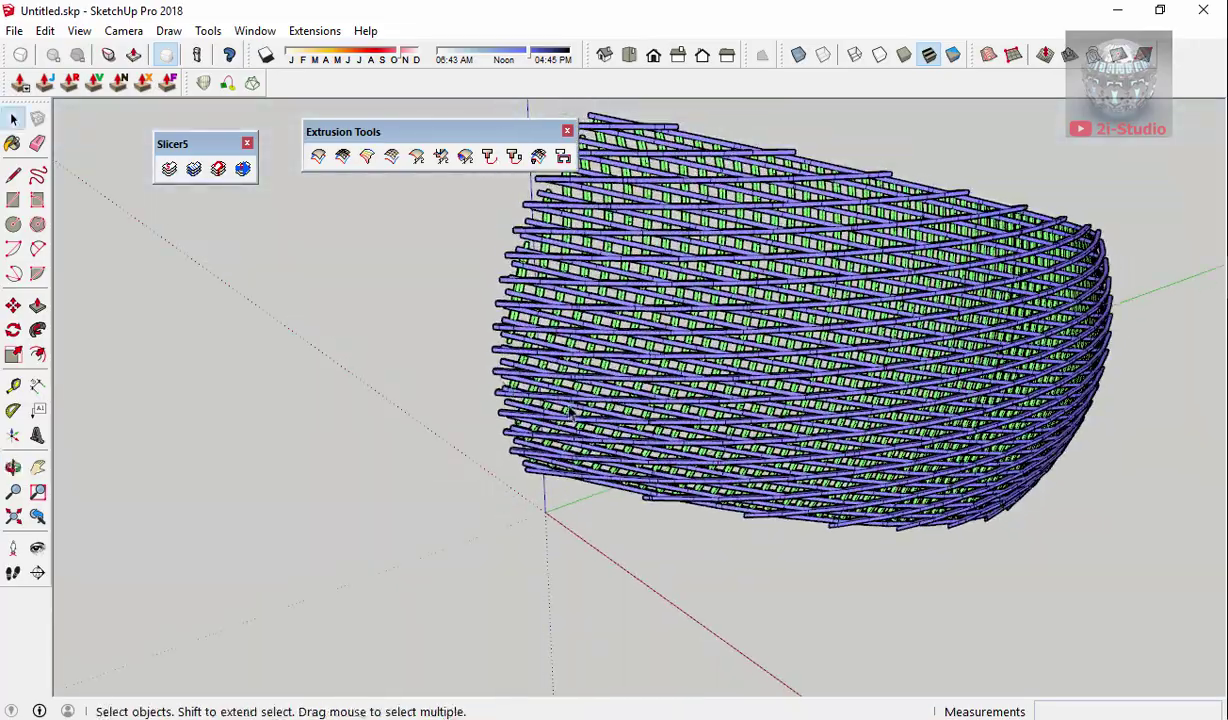
# - Orbit and zoom around the crossing diagonal rib grid to inspect it
pyautogui.moveTo(569, 410)
pyautogui.mouseDown(button='middle')
pyautogui.moveTo(699, 405)
pyautogui.moveTo(699, 433)
pyautogui.mouseUp(button='middle')
pyautogui.scroll(3, 622, 355)
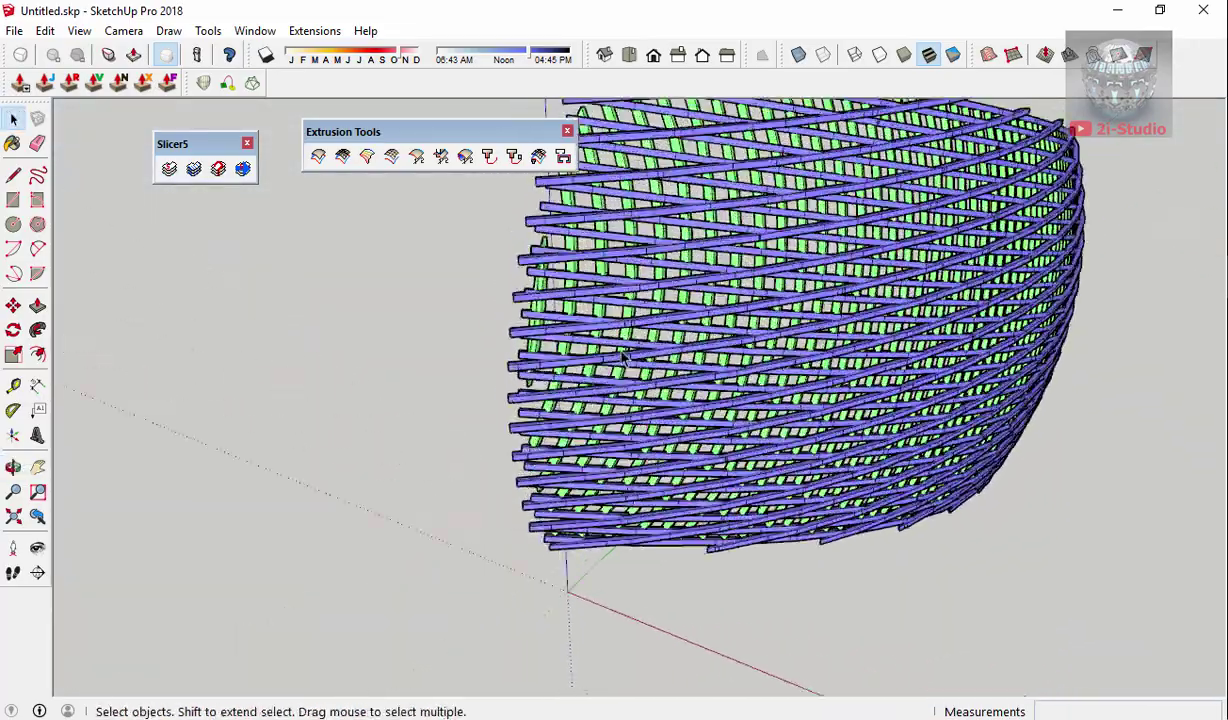
pyautogui.scroll(3, 622, 355)
pyautogui.moveTo(622, 355); pyautogui.dragTo(866, 309, button='middle')
pyautogui.scroll(-3, 866, 330)
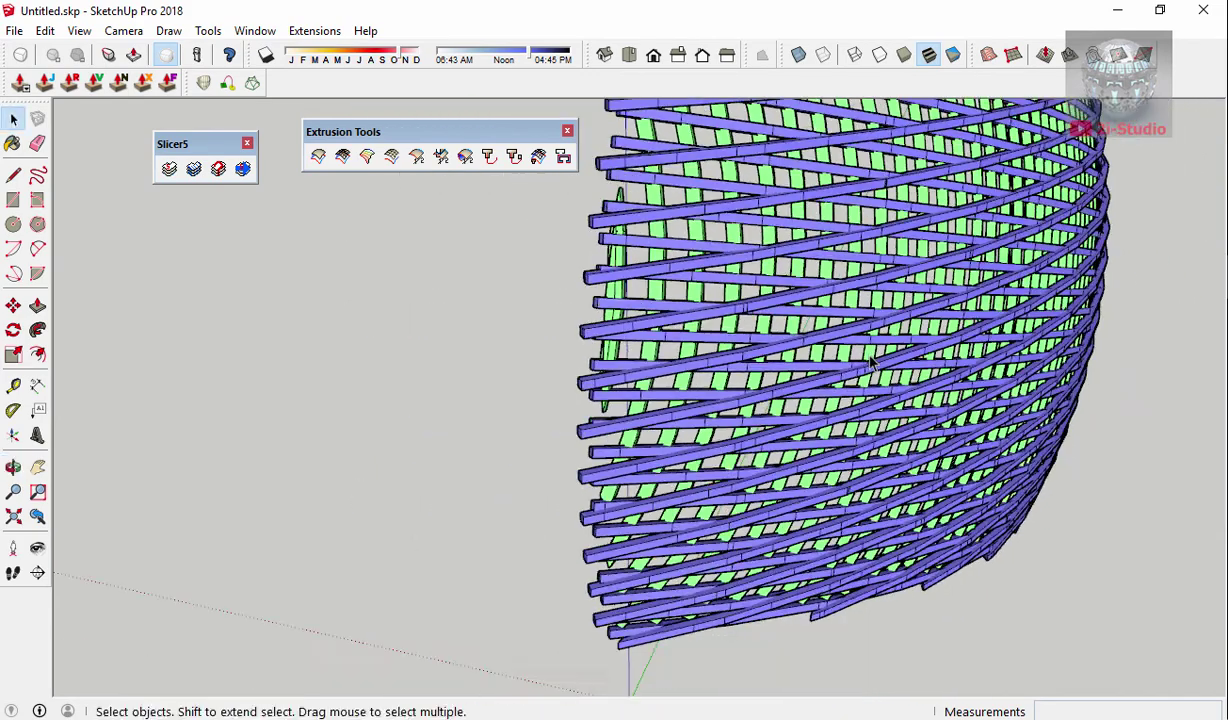
pyautogui.scroll(-2, 871, 376)
pyautogui.moveTo(871, 376); pyautogui.dragTo(648, 368, button='middle')
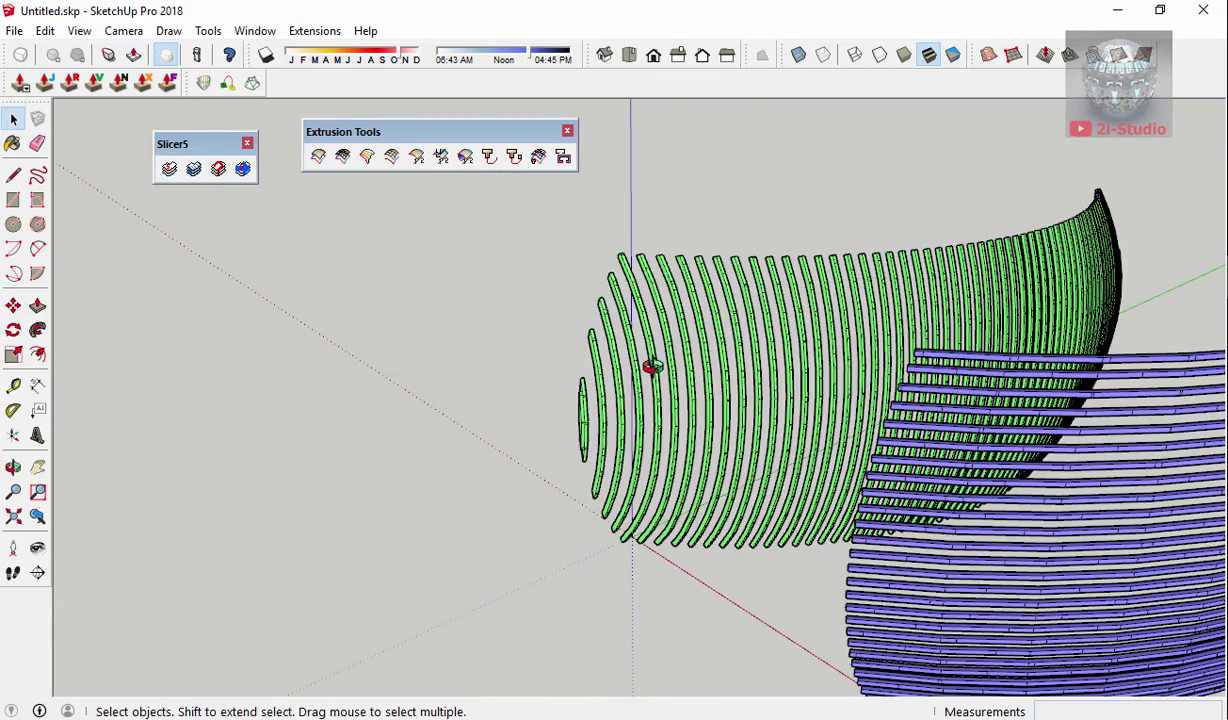
# - Slice the left and the white curved surfaces into ribbons with Slicer5
pyautogui.click(656, 372)
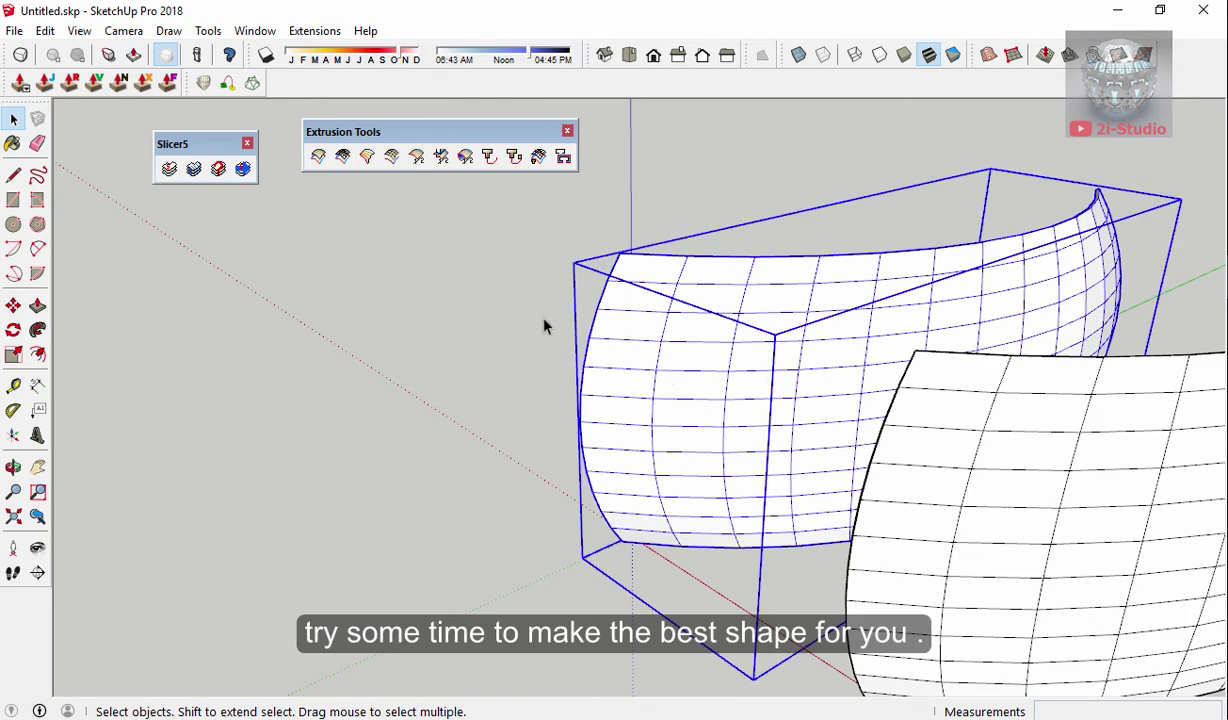
pyautogui.click(171, 169)
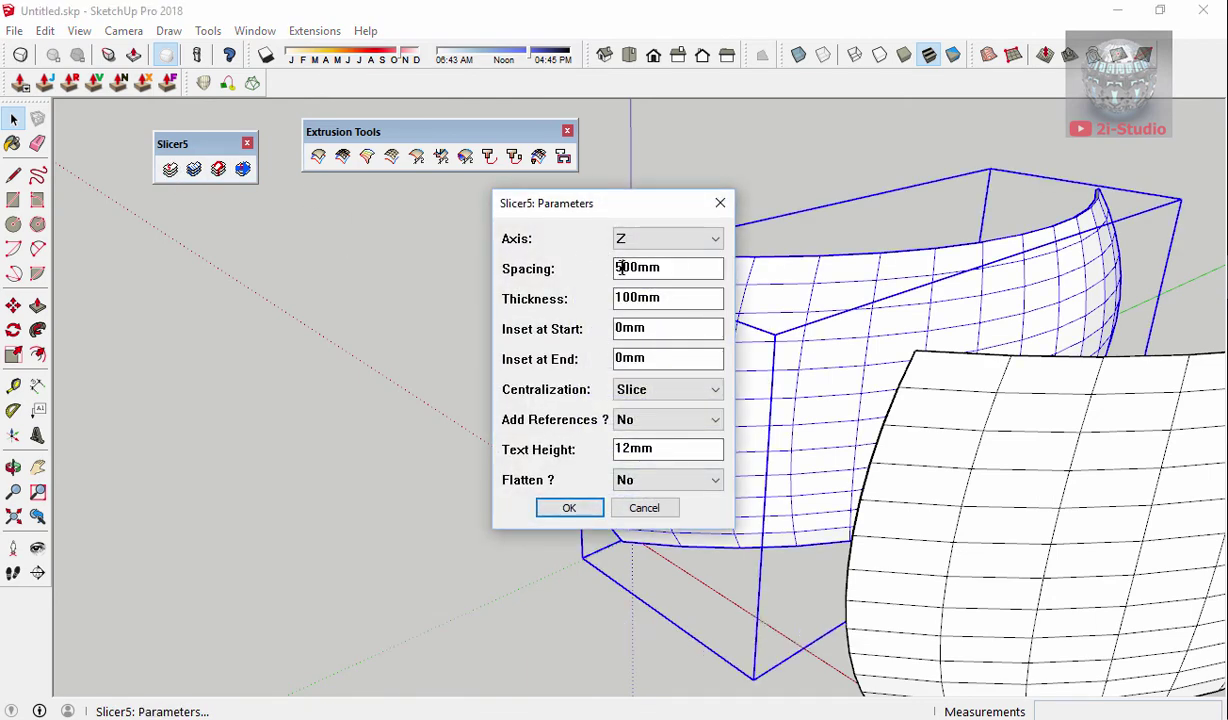
pyautogui.click(569, 508)
pyautogui.click(1068, 527)
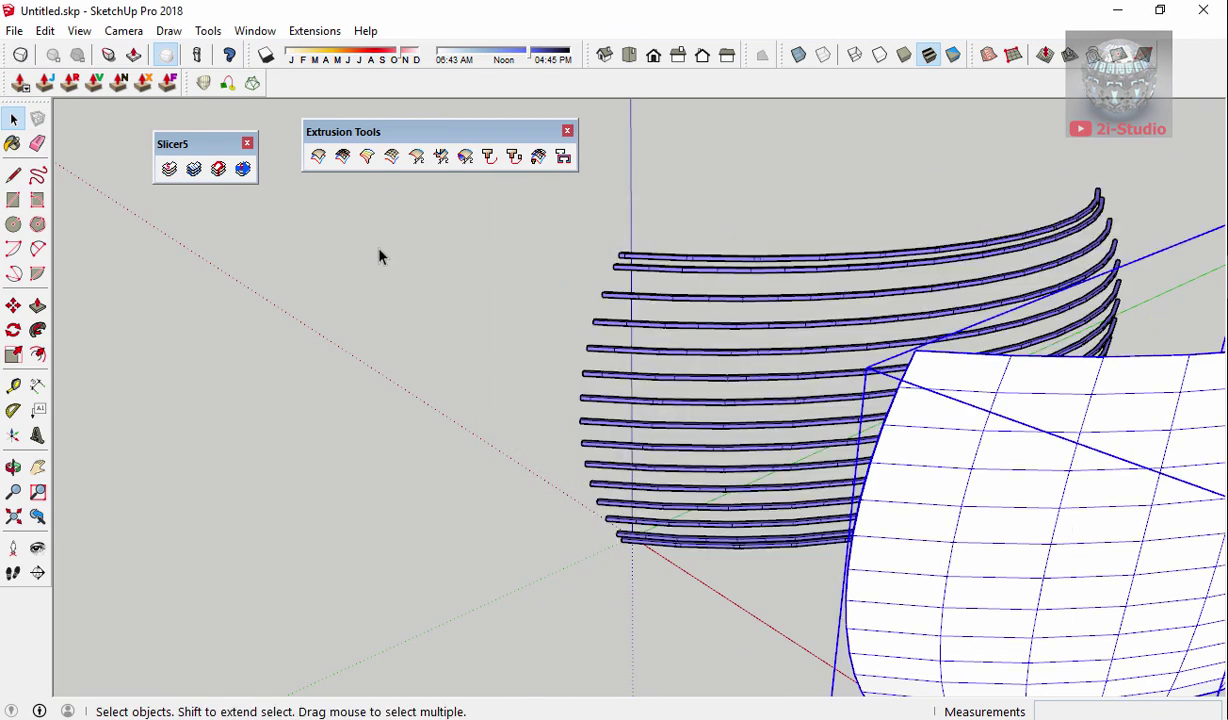
pyautogui.click(186, 171)
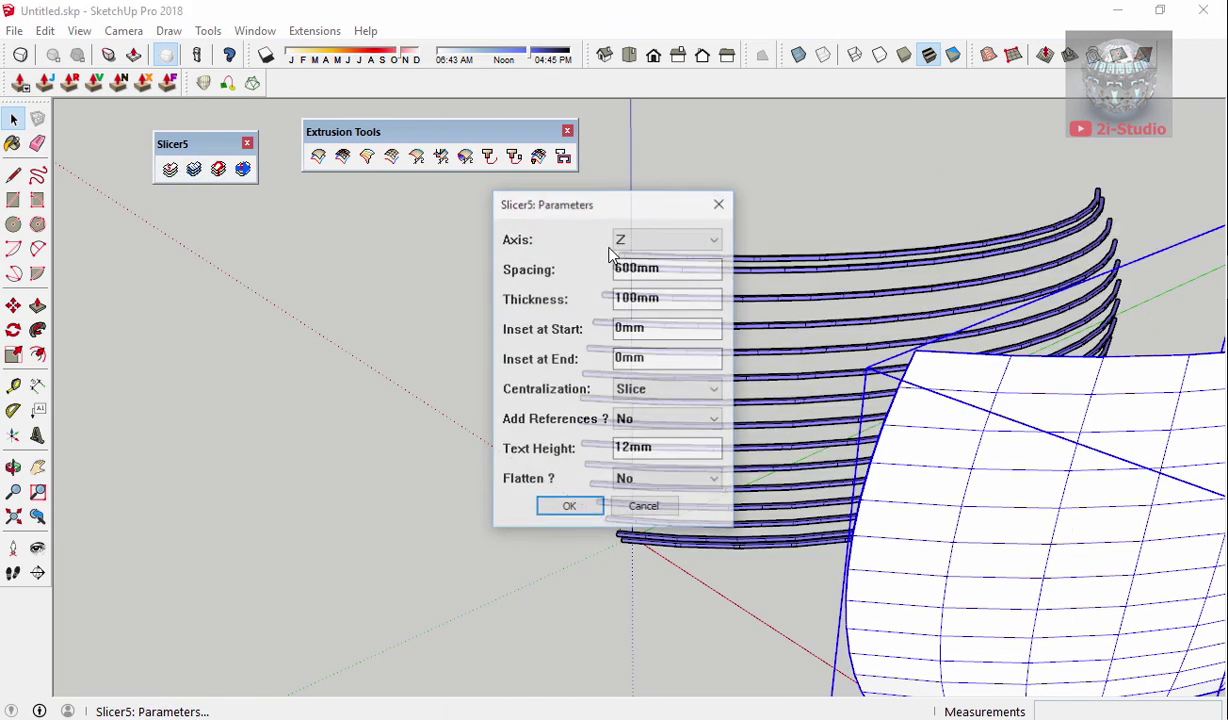
pyautogui.click(566, 508)
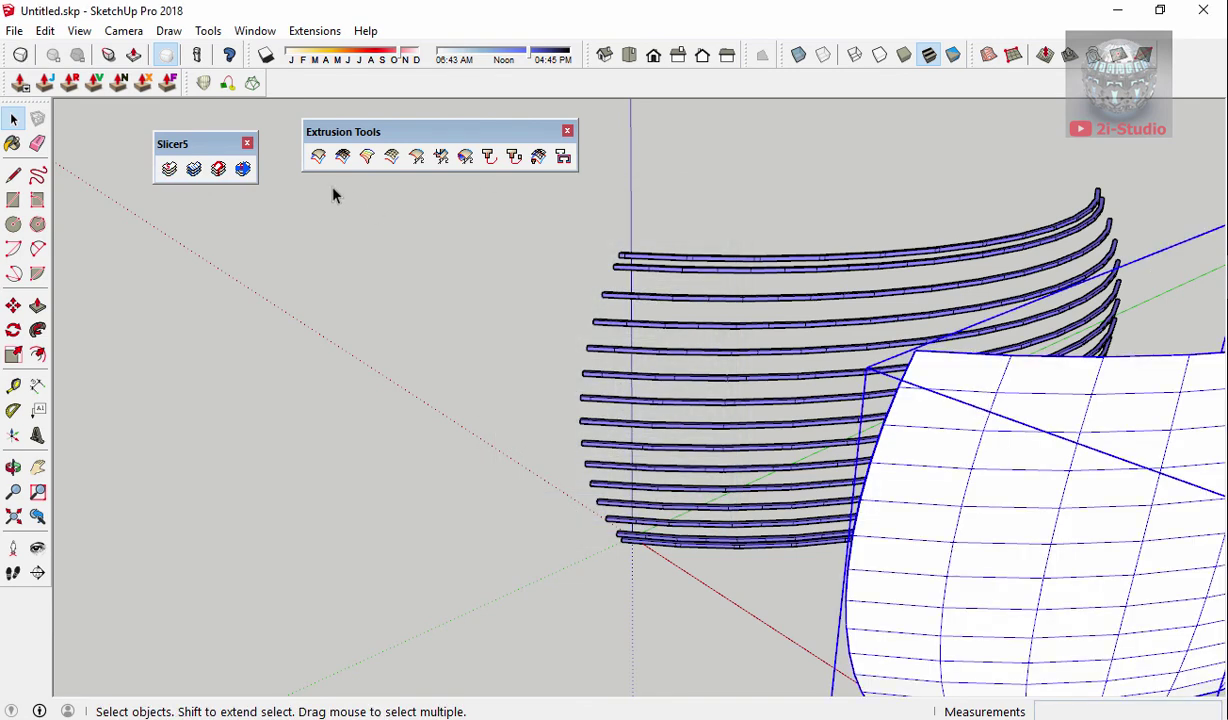
# - Slice the selected surface along the Y axis
pyautogui.click(172, 170)
pyautogui.click(660, 238)
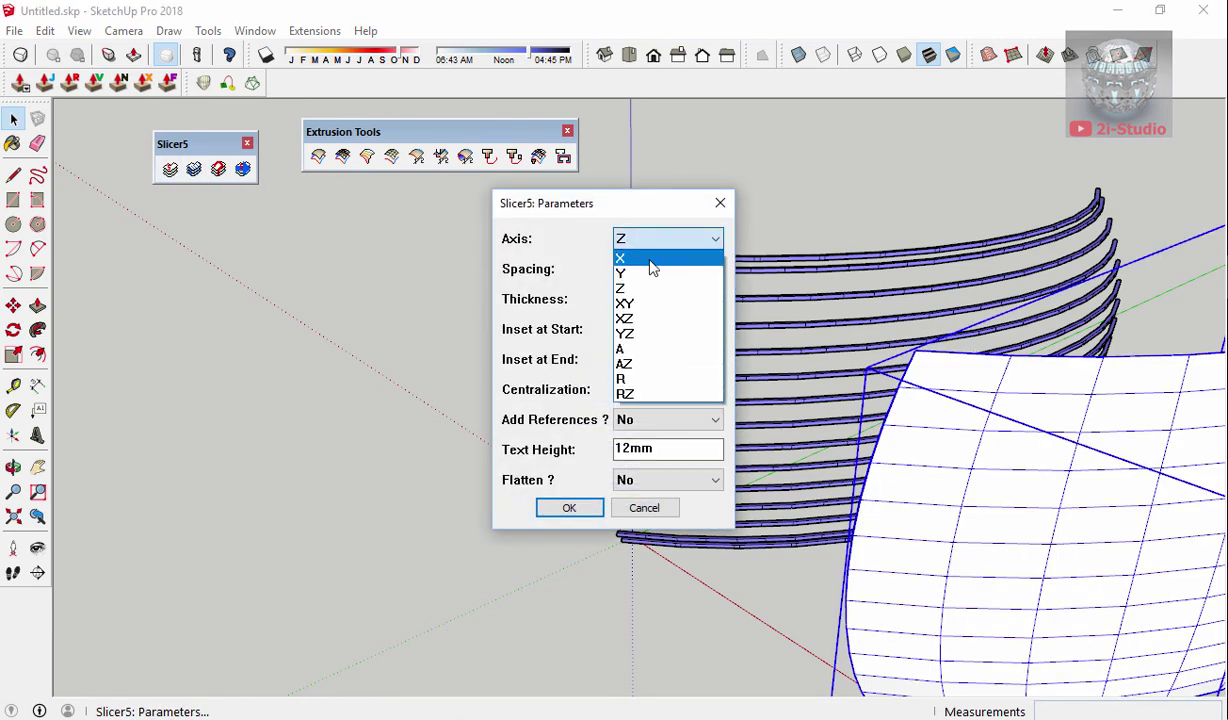
pyautogui.click(660, 274)
pyautogui.click(568, 508)
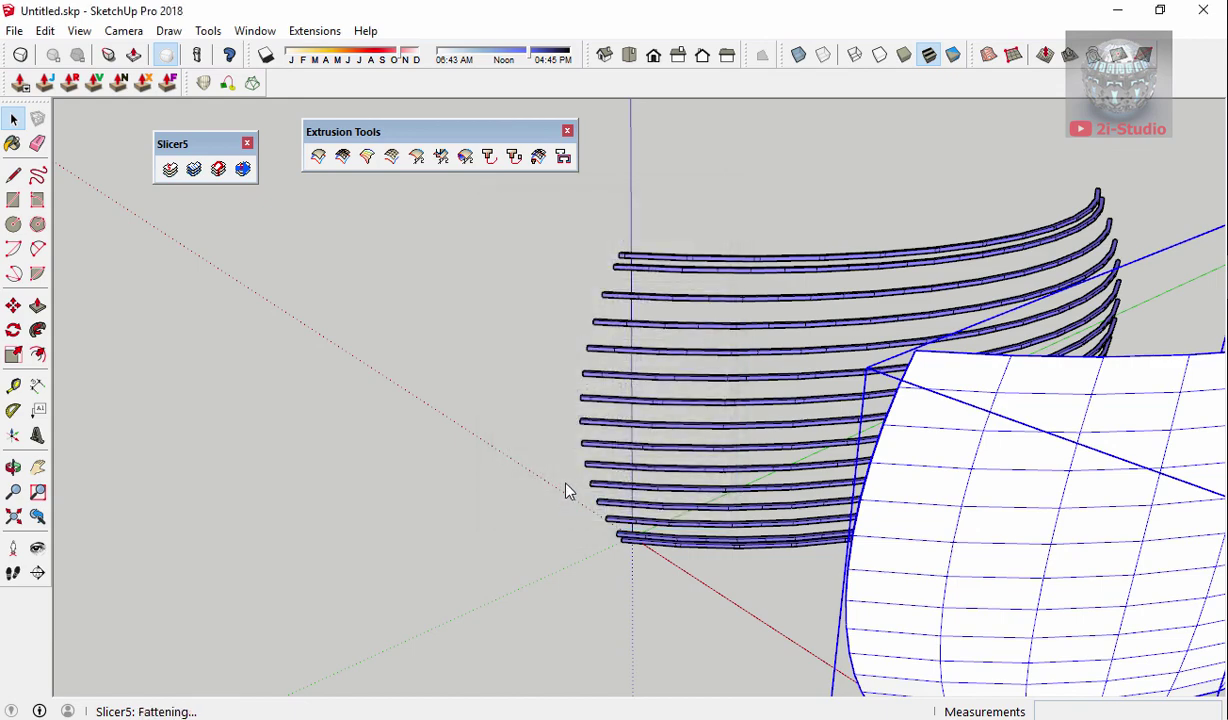
# - Move the new slice group 8000 onto the first set of ribs
pyautogui.moveTo(565, 487); pyautogui.dragTo(877, 446, button='middle')
pyautogui.click(877, 446)
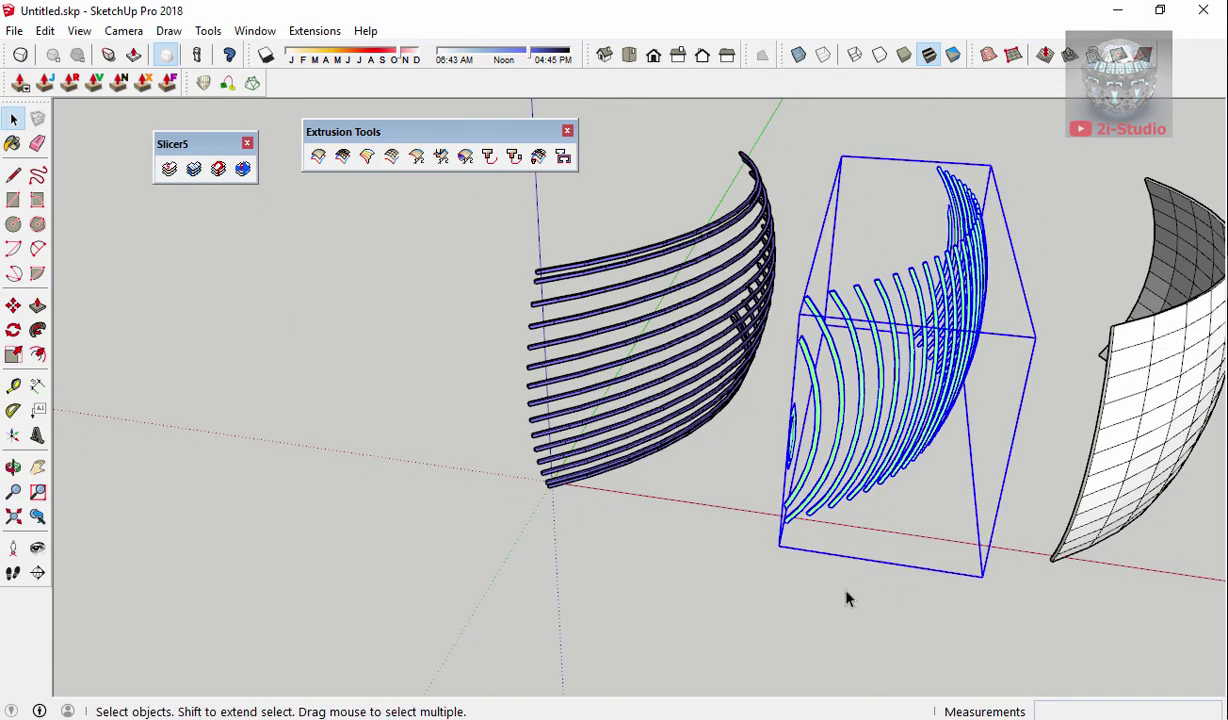
pyautogui.moveTo(845, 598); pyautogui.dragTo(960, 615, button='middle')
pyautogui.press('m')
pyautogui.click(968, 616)
pyautogui.write('8000')
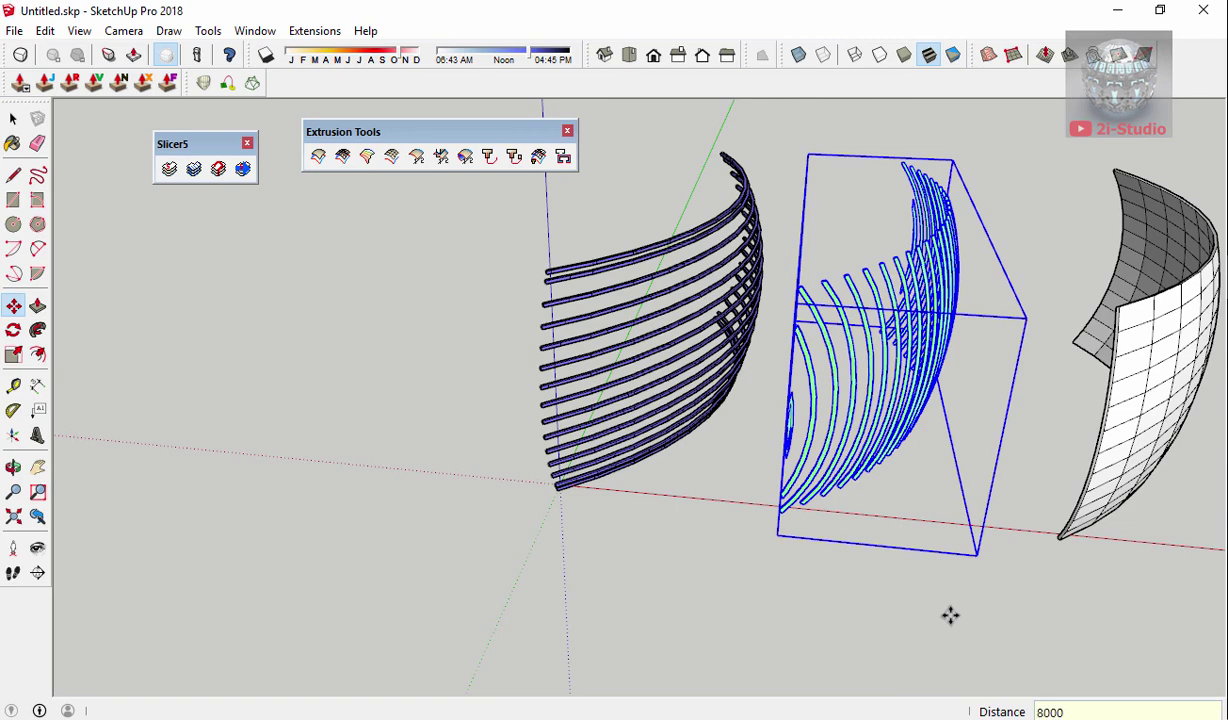
pyautogui.press('Return')
# - Move the right-hand surface 16000 onto the stacked ribs
pyautogui.press('space')
pyautogui.click(1093, 462)
pyautogui.press('m')
pyautogui.click(1040, 589)
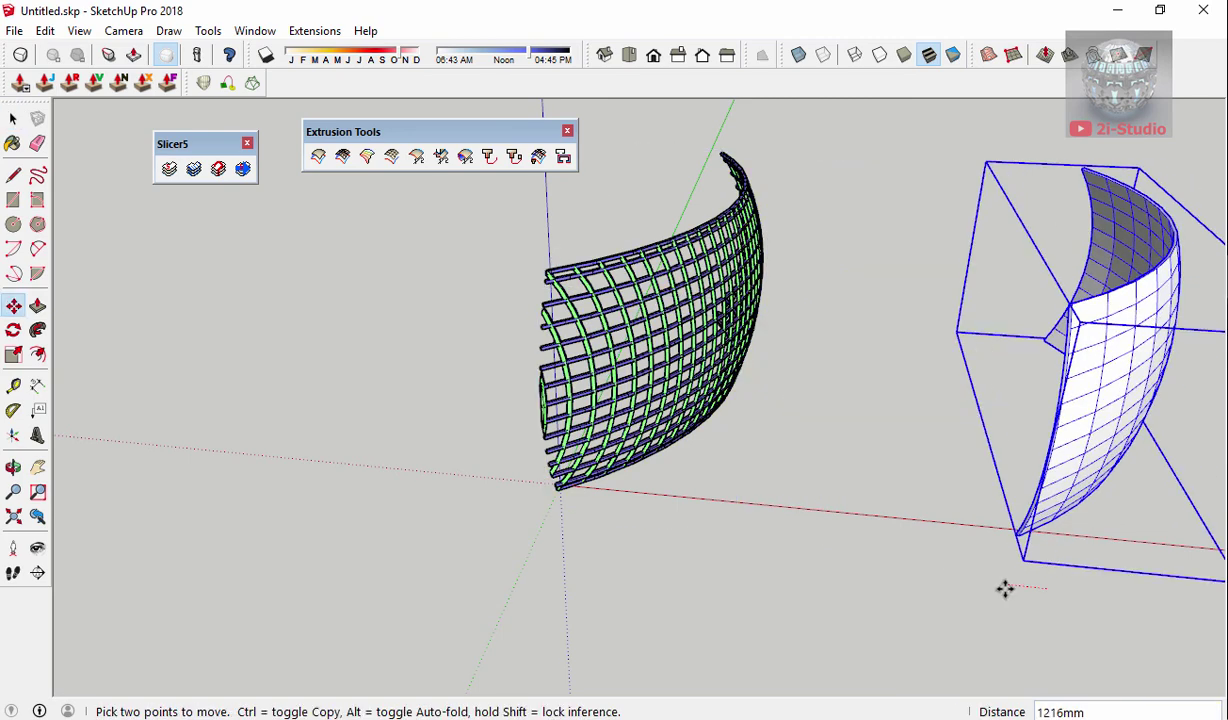
pyautogui.press('Return')
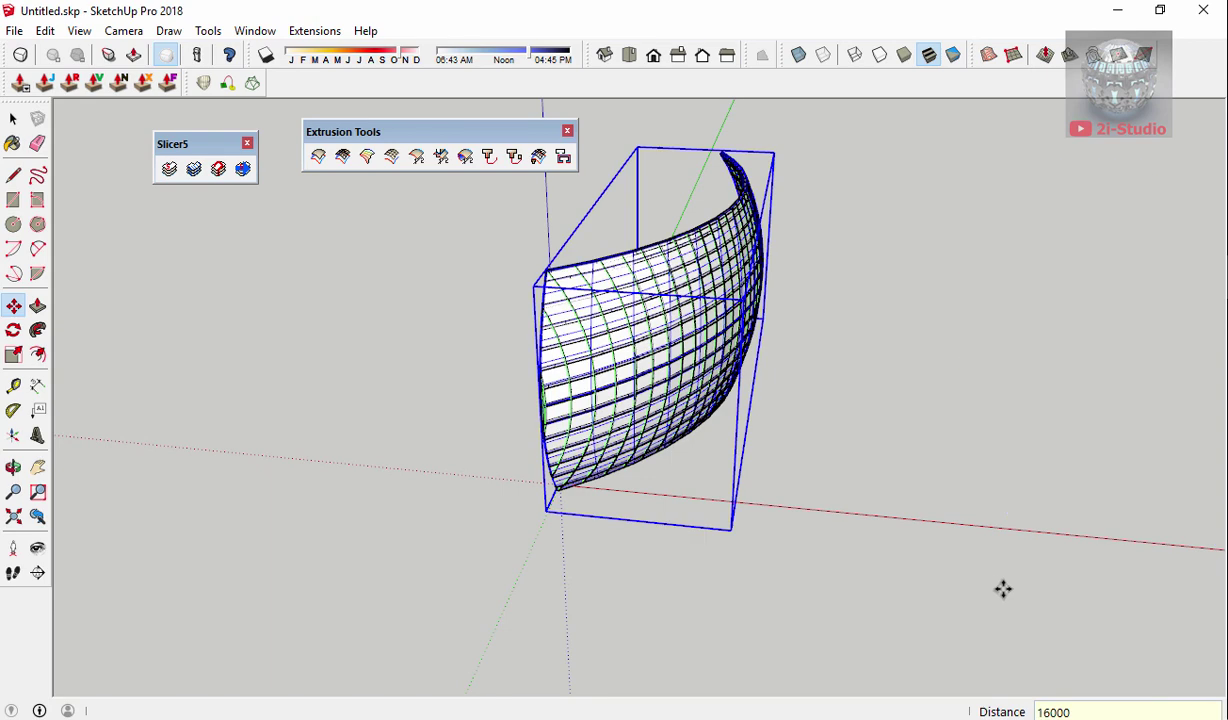
pyautogui.moveTo(1003, 589); pyautogui.dragTo(608, 485, button='middle')
pyautogui.scroll(3, 590, 465)
# - Scale the surface slightly larger from its top
pyautogui.press('s')
pyautogui.moveTo(723, 138); pyautogui.dragTo(736, 124)
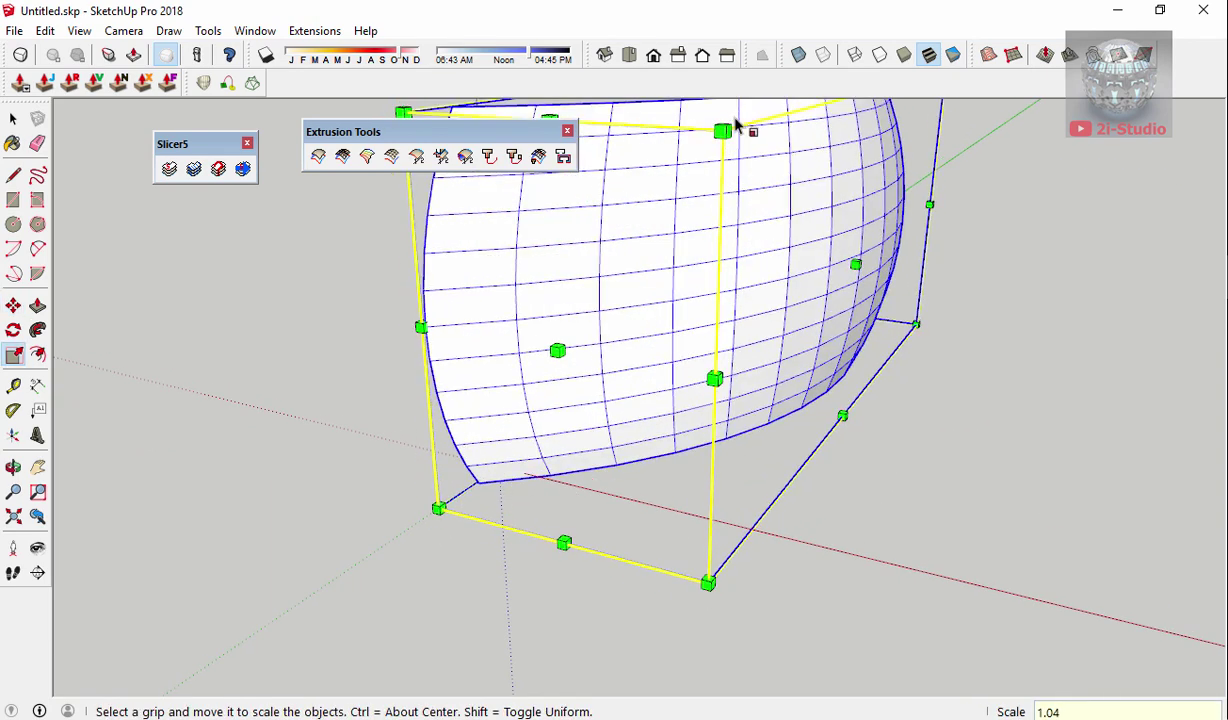
pyautogui.moveTo(470, 212); pyautogui.dragTo(488, 321, button='middle')
# - Tilt the whole surface 15° on the red axis plane
pyautogui.press('space')
pyautogui.moveTo(981, 471); pyautogui.dragTo(578, 276)
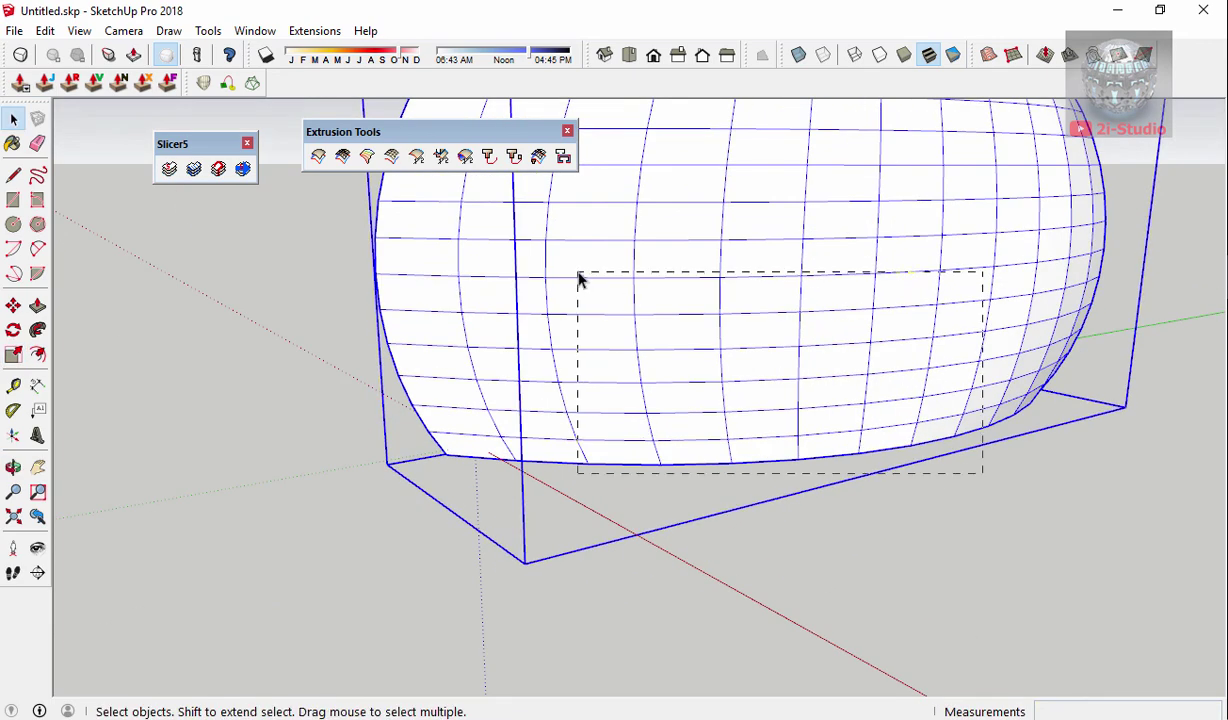
pyautogui.press('q')
pyautogui.click(850, 578)
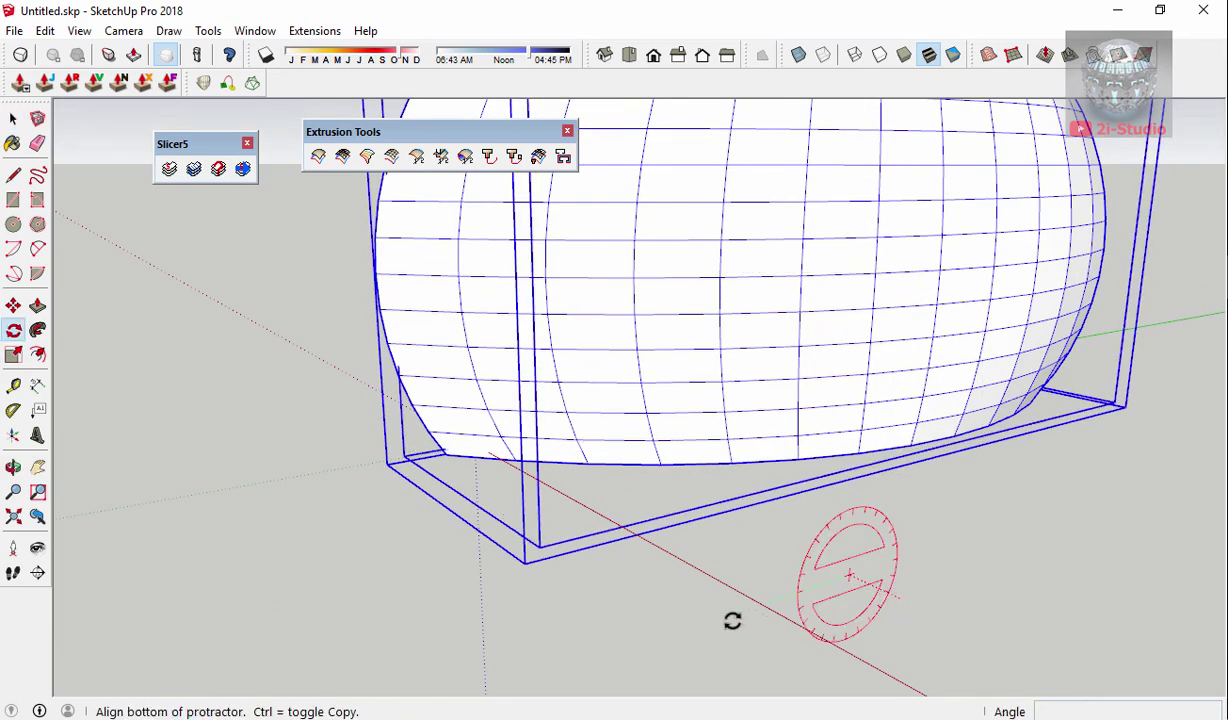
pyautogui.click(735, 605)
pyautogui.click(738, 591)
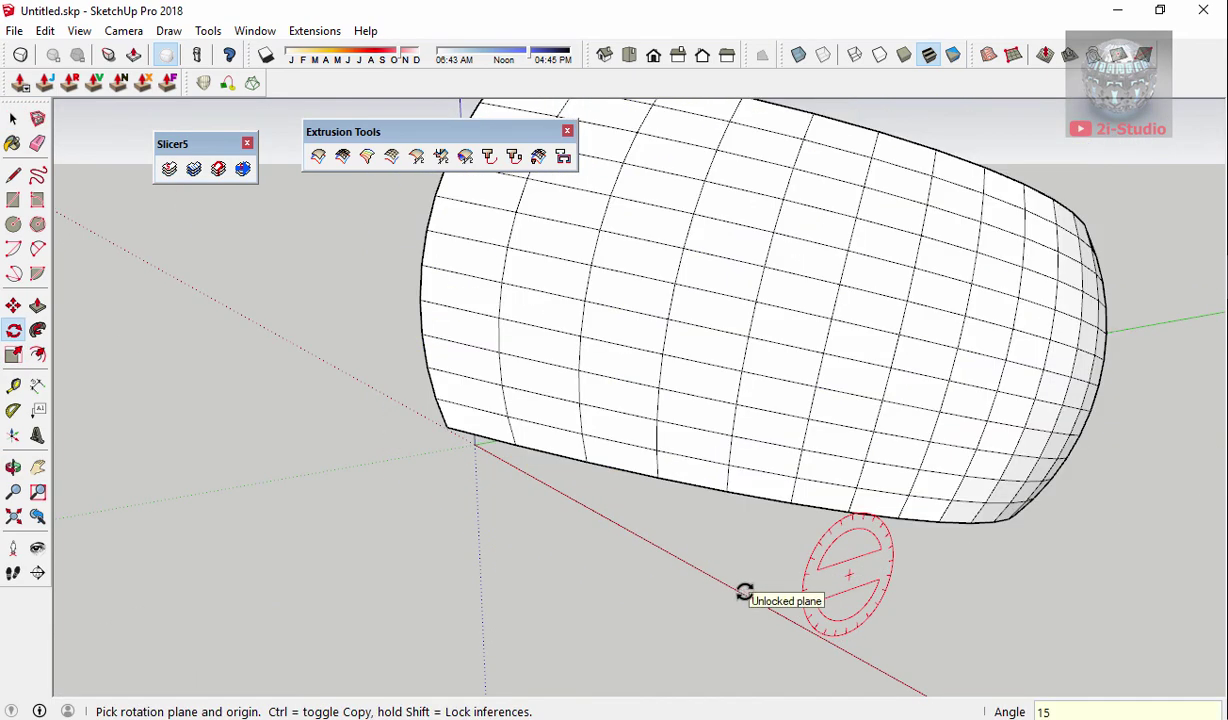
pyautogui.press('space')
# - Slice the tilted surface along Z with 600mm spacing and 100mm thickness
pyautogui.click(171, 170)
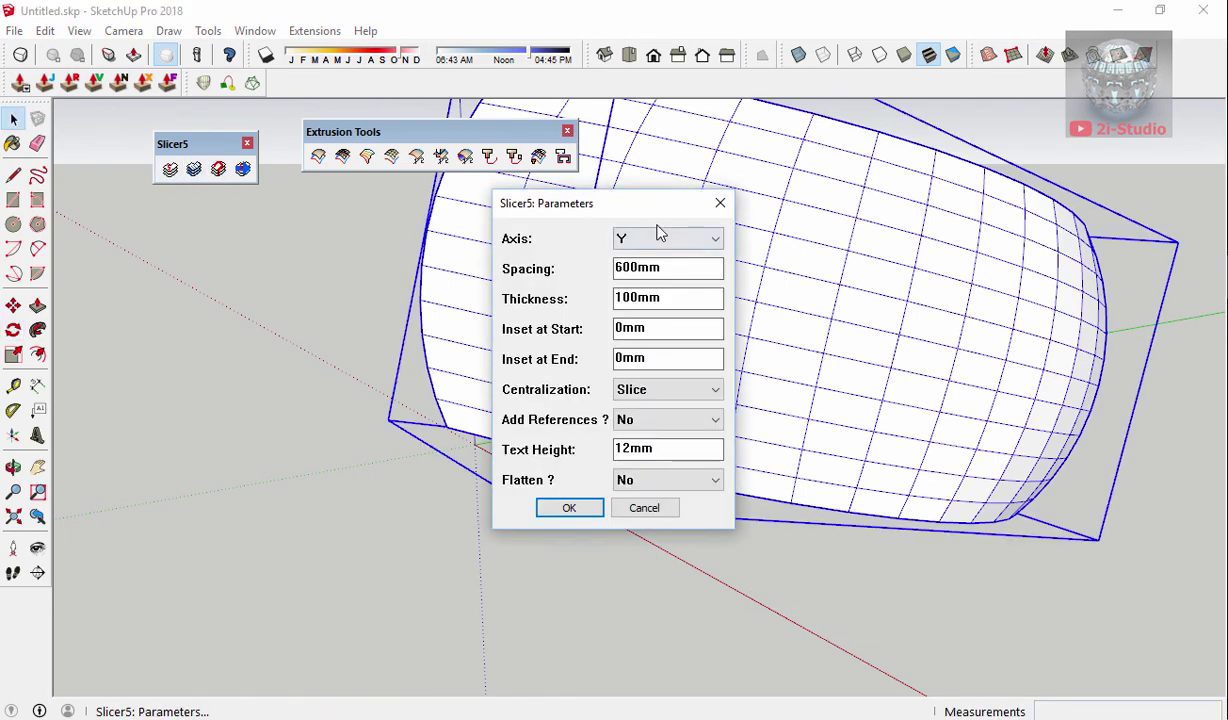
pyautogui.click(660, 238)
pyautogui.click(644, 290)
pyautogui.click(569, 508)
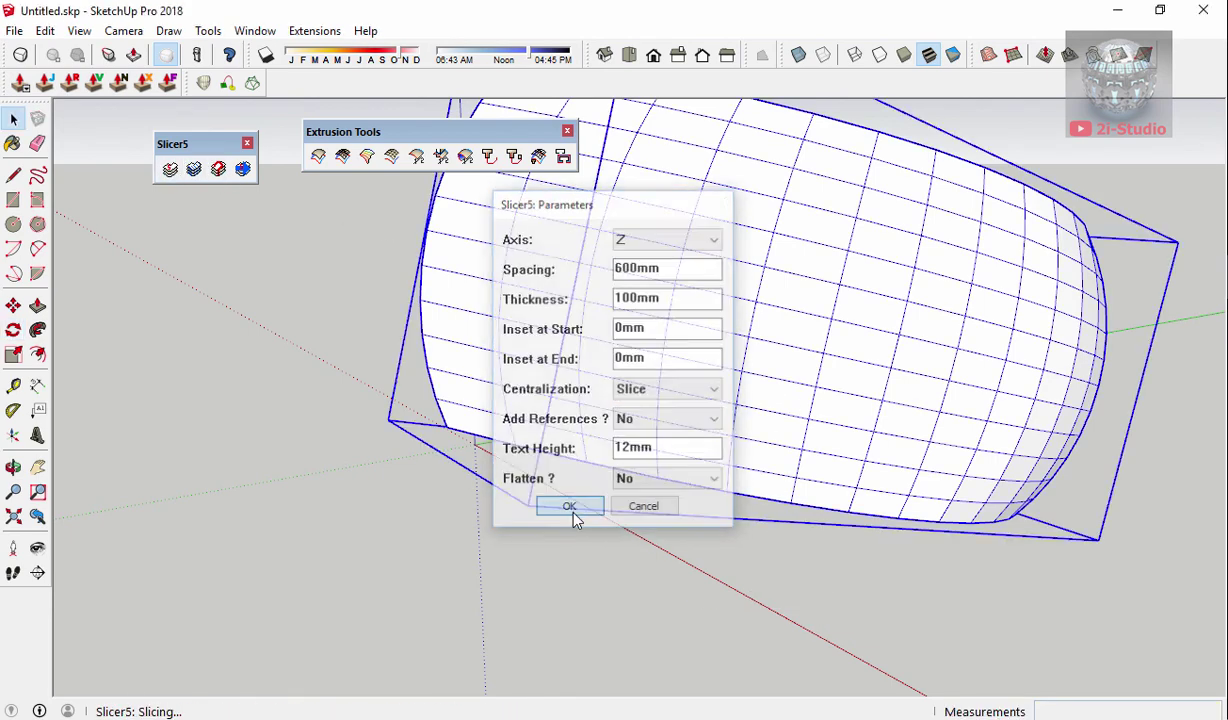
pyautogui.moveTo(577, 513)
pyautogui.mouseDown(button='middle')
pyautogui.moveTo(433, 390)
pyautogui.moveTo(658, 350)
pyautogui.moveTo(988, 515)
pyautogui.moveTo(946, 546)
pyautogui.moveTo(1083, 348)
pyautogui.moveTo(1110, 343)
pyautogui.moveTo(1146, 309)
pyautogui.moveTo(1143, 350)
pyautogui.moveTo(765, 443)
pyautogui.moveTo(797, 509)
pyautogui.mouseUp(button='middle')
# - Move the right-hand surface 24000 onto the sliced model
pyautogui.click(1146, 309)
pyautogui.press('m')
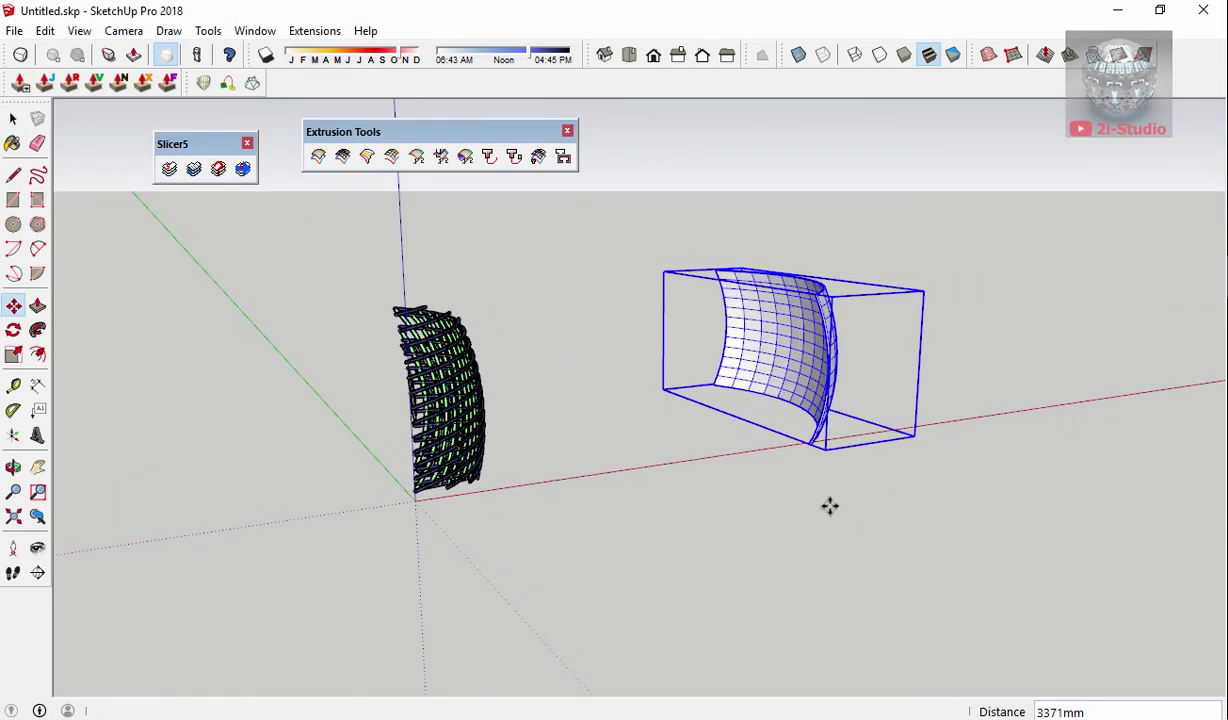
pyautogui.write('24000')
pyautogui.press('Return')
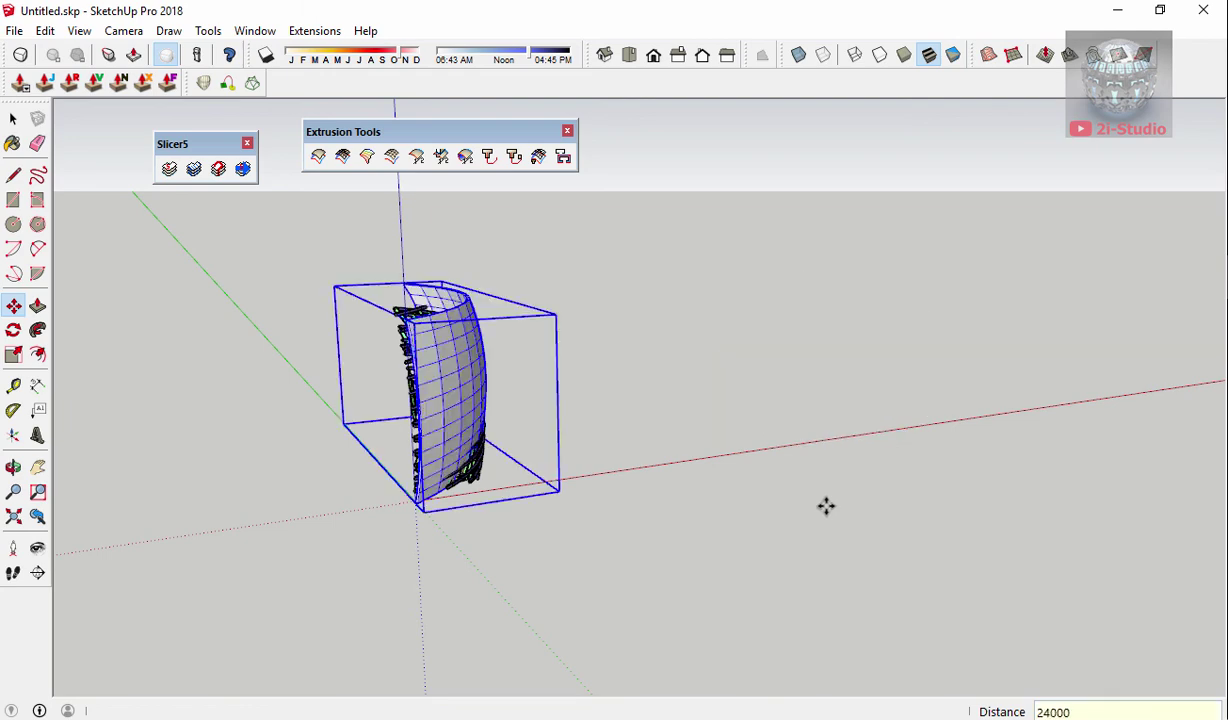
pyautogui.moveTo(825, 506)
pyautogui.mouseDown(button='middle')
pyautogui.moveTo(411, 501)
pyautogui.moveTo(142, 463)
pyautogui.mouseUp(button='middle')
# - Rotate the slat set 15° and begin repositioning it on the hull
pyautogui.press('q')
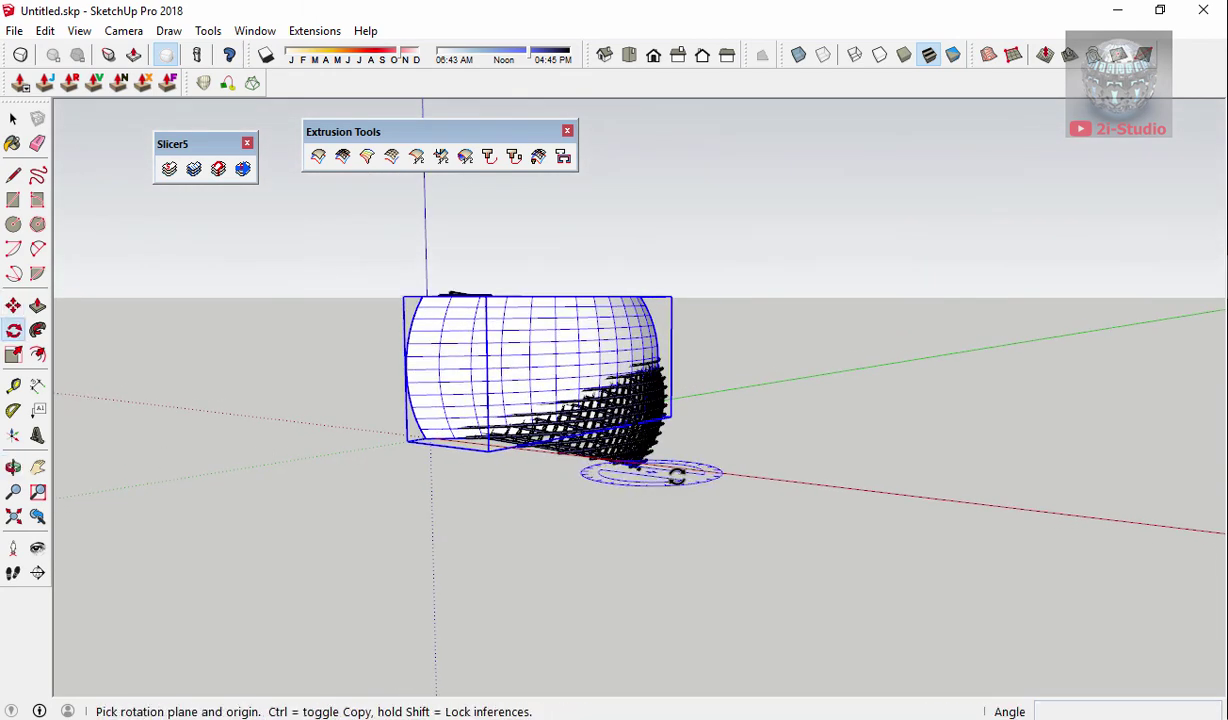
pyautogui.click(719, 484)
pyautogui.click(640, 482)
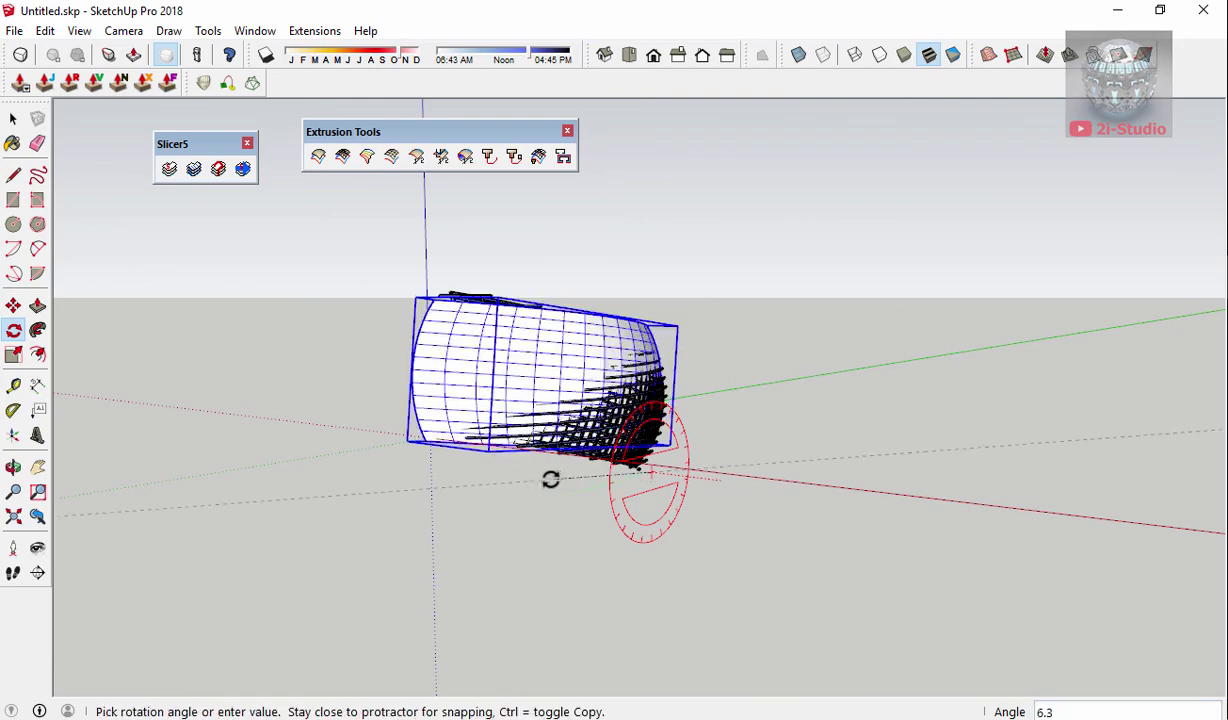
pyautogui.click(554, 467)
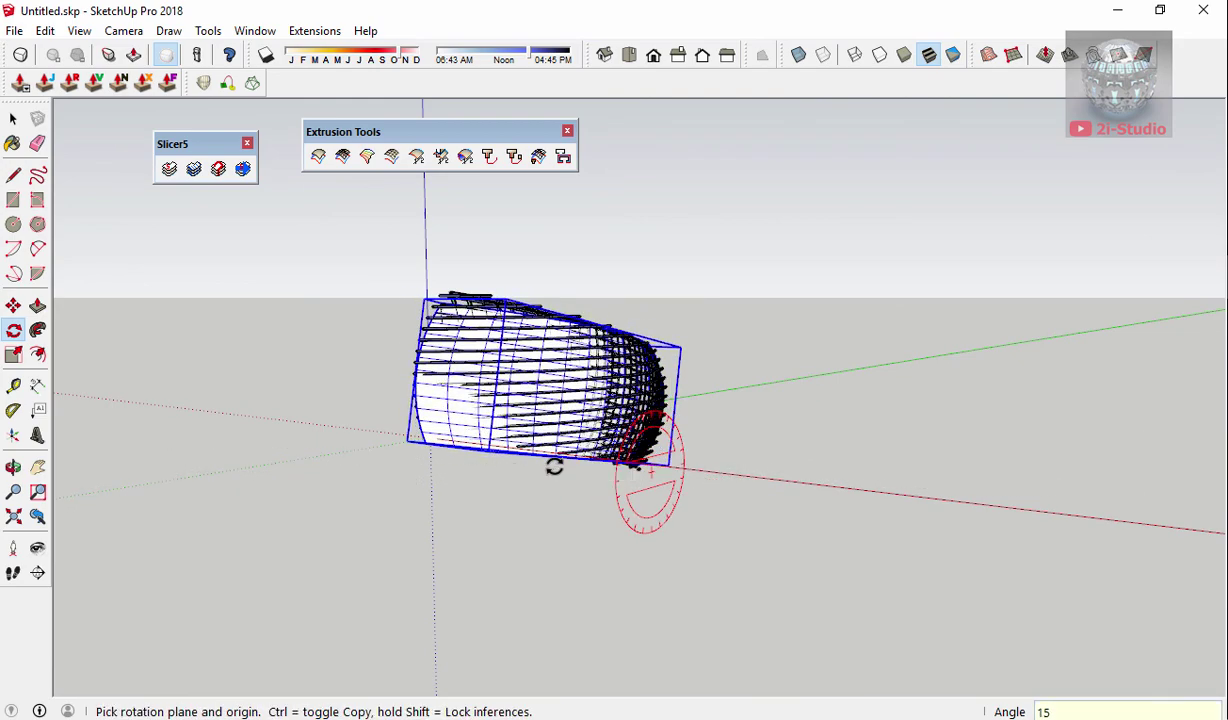
pyautogui.moveTo(554, 467); pyautogui.dragTo(611, 548, button='middle')
pyautogui.press('space')
pyautogui.moveTo(505, 482)
pyautogui.mouseDown(button='middle')
pyautogui.moveTo(583, 479)
pyautogui.moveTo(570, 575)
pyautogui.mouseUp(button='middle')
pyautogui.press('m')
pyautogui.click(575, 575)
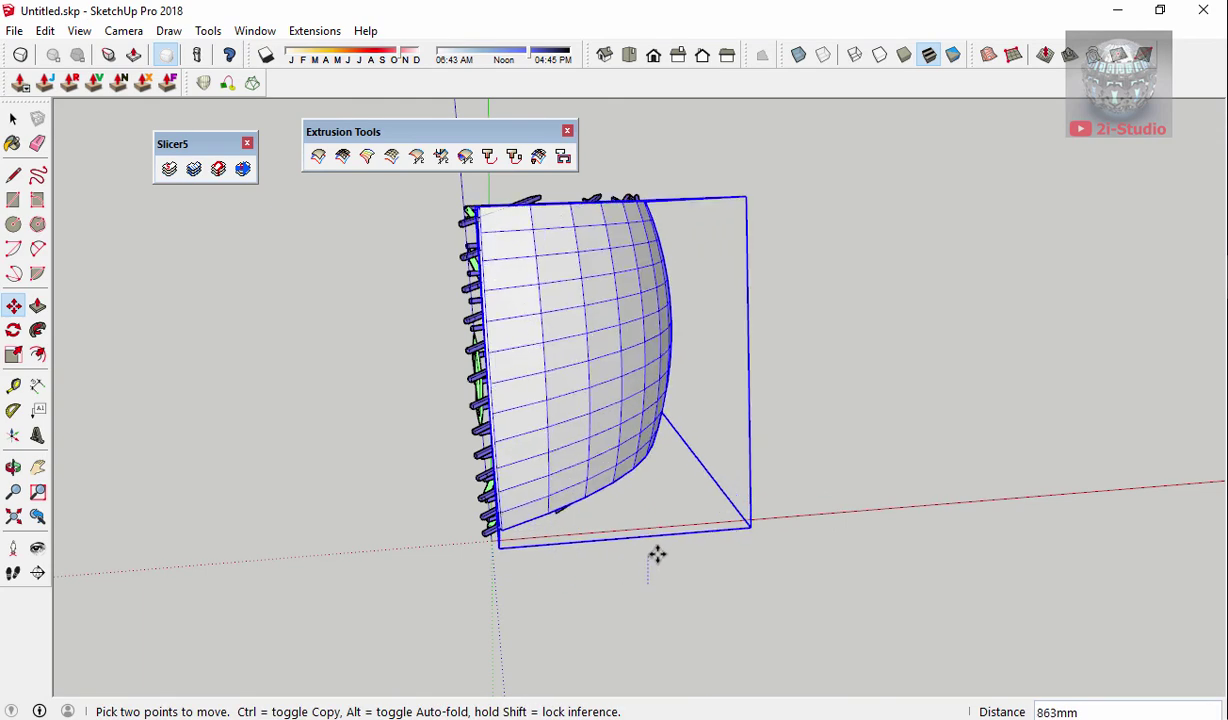
# - Place the hull at its new position and paint its surface translucent grey
pyautogui.click(734, 537)
pyautogui.moveTo(734, 537); pyautogui.dragTo(534, 545, button='middle')
pyautogui.press('b')
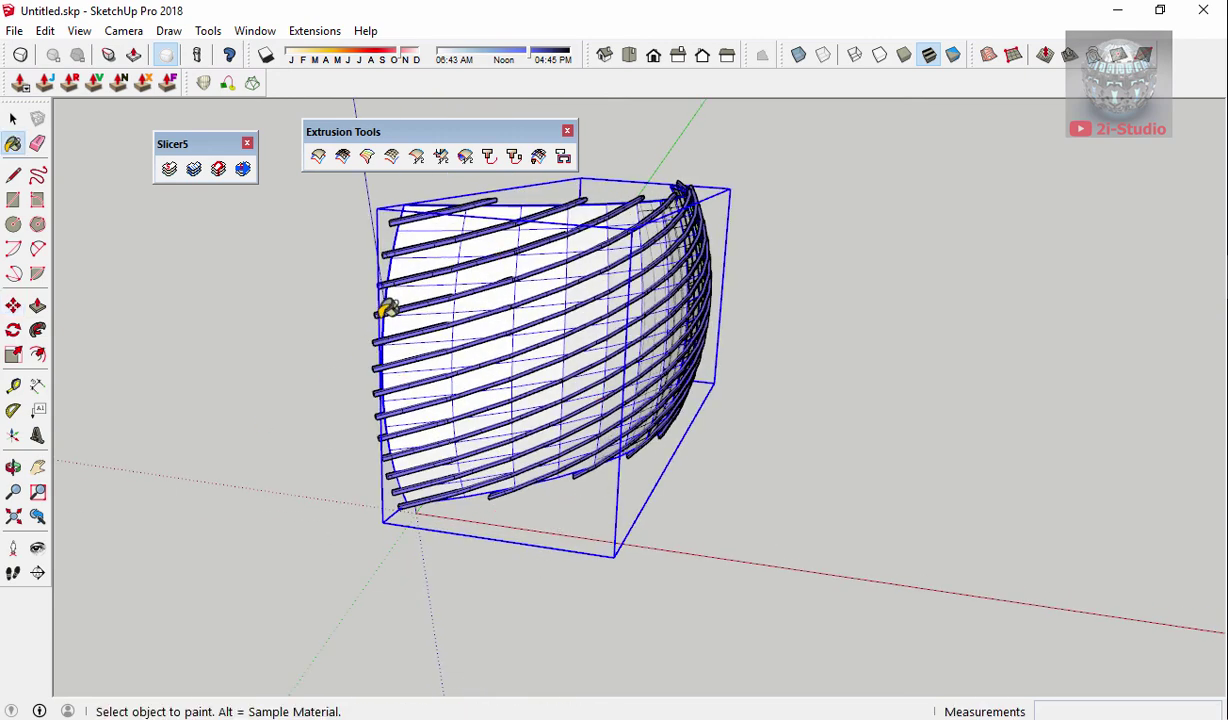
pyautogui.scroll(2, 387, 308)
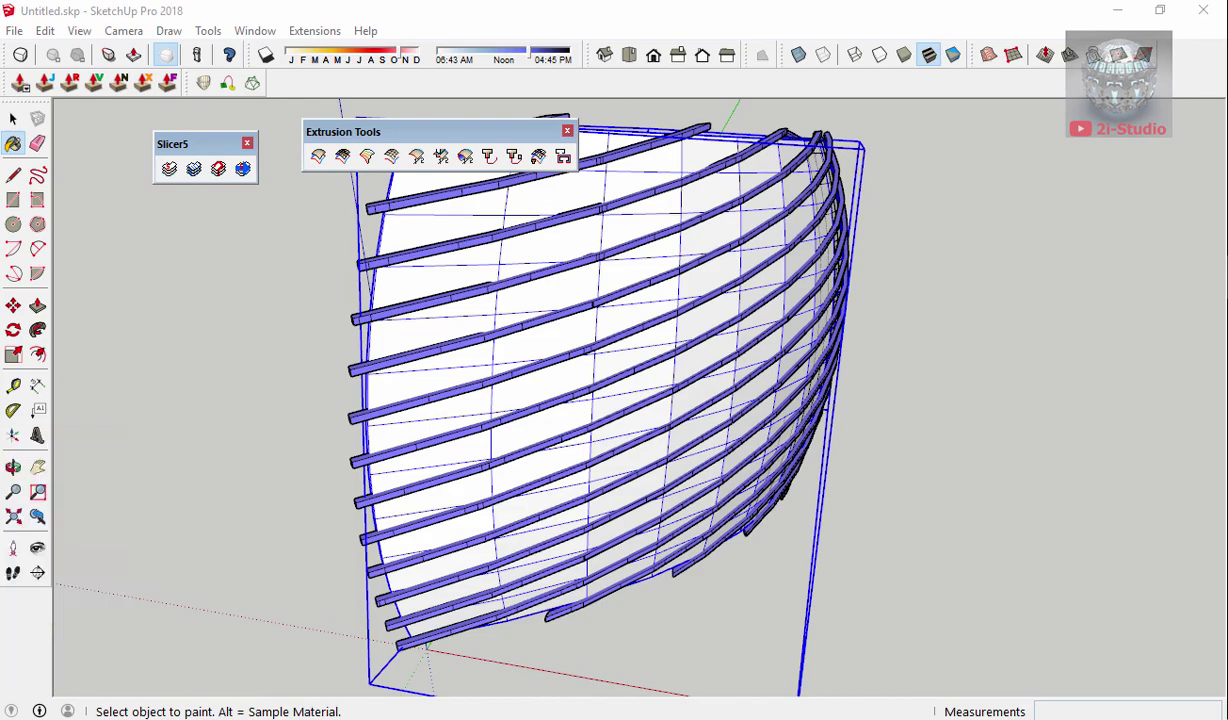
pyautogui.click(580, 320)
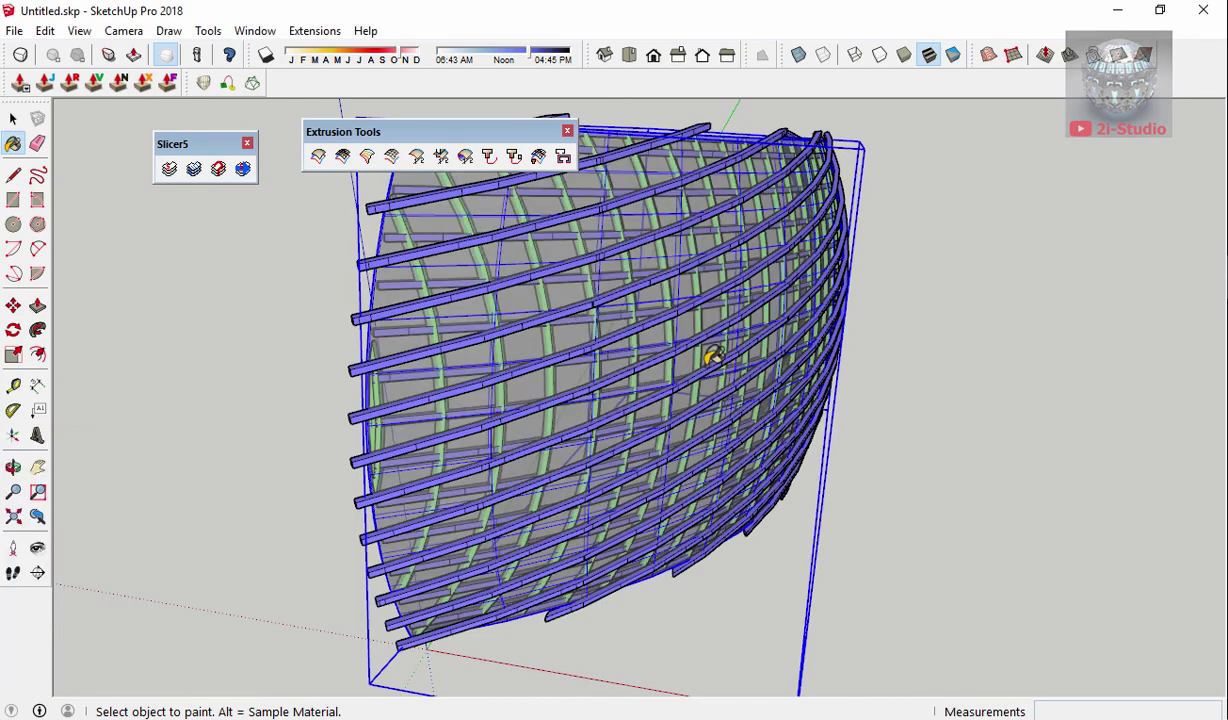
pyautogui.moveTo(713, 357)
pyautogui.mouseDown(button='middle')
pyautogui.moveTo(405, 315)
pyautogui.moveTo(636, 433)
pyautogui.moveTo(565, 307)
pyautogui.moveTo(748, 308)
pyautogui.moveTo(743, 518)
pyautogui.moveTo(354, 378)
pyautogui.moveTo(745, 548)
pyautogui.mouseUp(button='middle')
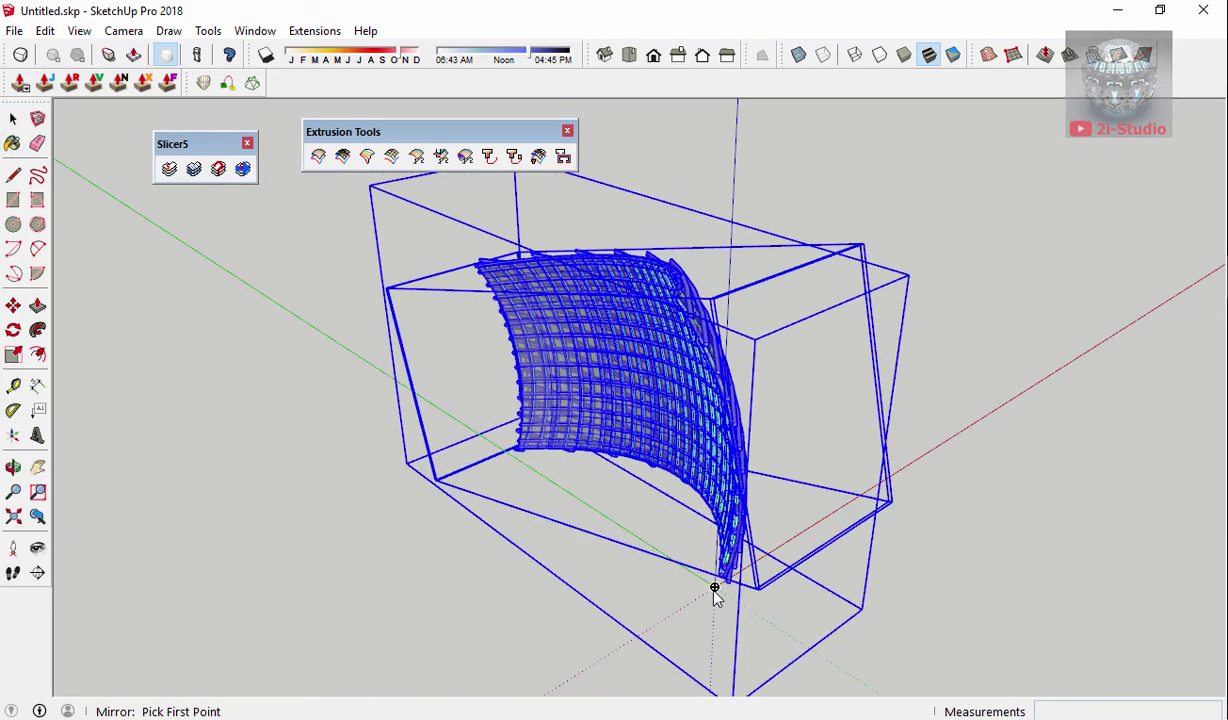
# - Mirror the half hull into a full shape, keeping the original half
pyautogui.click(783, 527)
pyautogui.click(693, 417)
pyautogui.moveTo(713, 427)
pyautogui.mouseDown(button='middle')
pyautogui.moveTo(440, 367)
pyautogui.moveTo(480, 450)
pyautogui.mouseUp(button='middle')
# - Draw a ground rectangle beneath and around the hull
pyautogui.press('r')
pyautogui.click(222, 366)
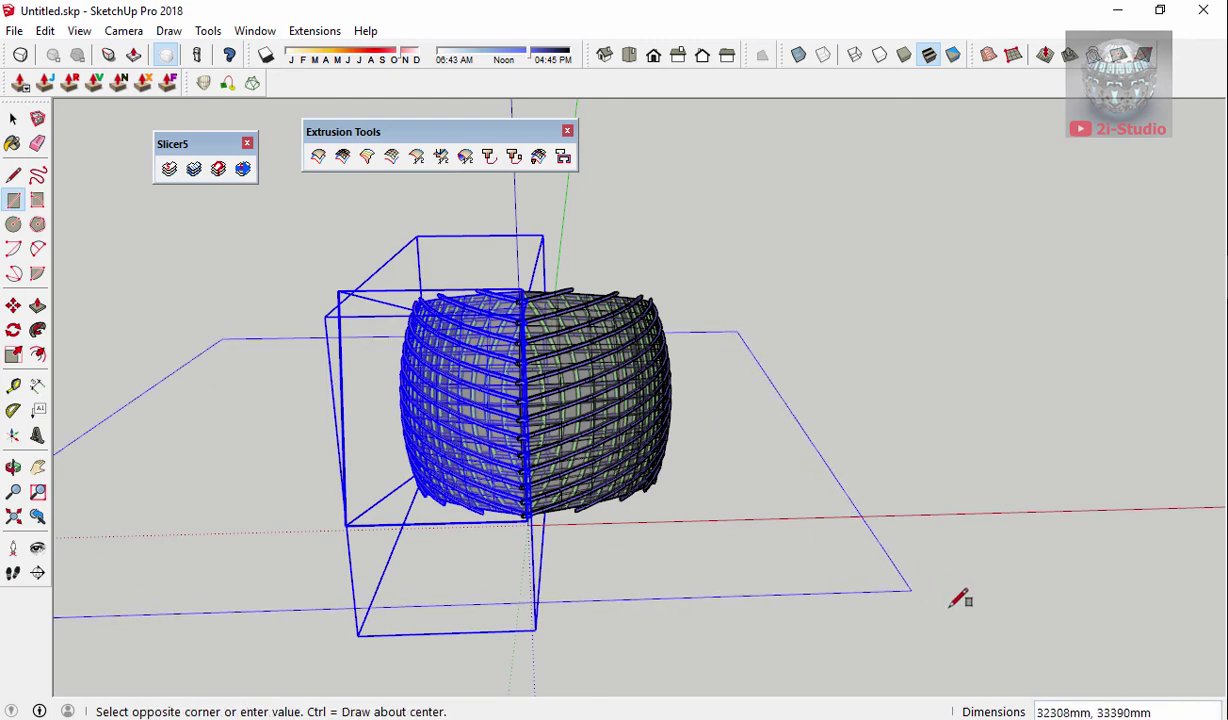
pyautogui.click(1058, 586)
pyautogui.moveTo(800, 545)
pyautogui.mouseDown(button='middle')
pyautogui.moveTo(420, 504)
pyautogui.moveTo(797, 593)
pyautogui.moveTo(488, 290)
pyautogui.mouseUp(button='middle')
pyautogui.press('space')
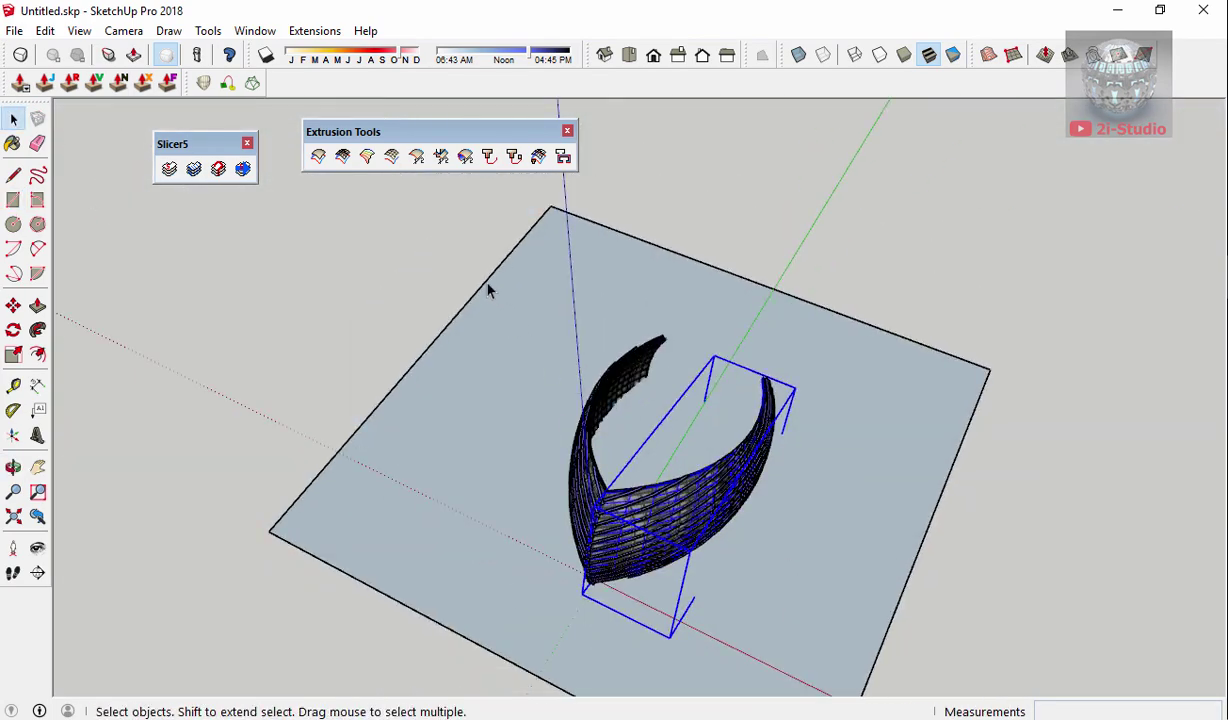
# - Select the hull and its frame and move them toward the ground plane
pyautogui.moveTo(816, 620); pyautogui.dragTo(816, 621)
pyautogui.moveTo(816, 621)
pyautogui.mouseDown(button='middle')
pyautogui.moveTo(610, 532)
pyautogui.moveTo(680, 397)
pyautogui.mouseUp(button='middle')
pyautogui.scroll(3, 680, 397)
pyautogui.scroll(2, 670, 385)
pyautogui.press('m')
pyautogui.scroll(1, 668, 376)
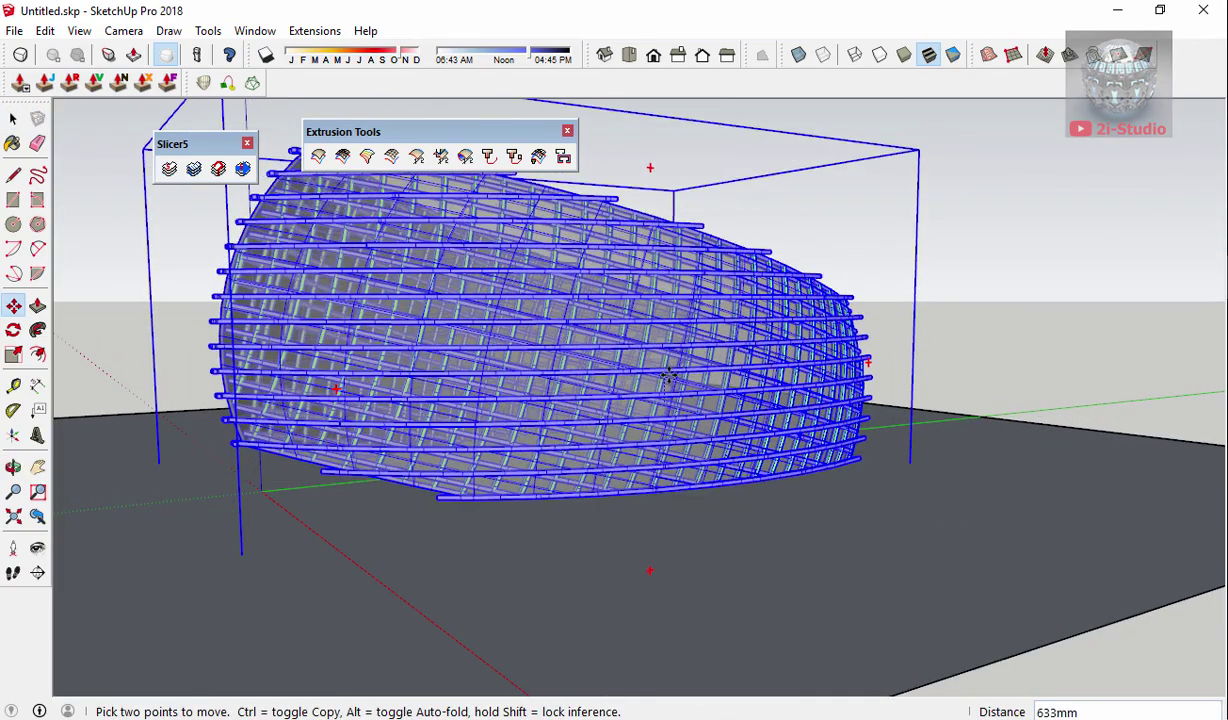
pyautogui.moveTo(481, 452)
pyautogui.mouseDown(button='middle')
pyautogui.moveTo(562, 375)
pyautogui.moveTo(713, 405)
pyautogui.mouseUp(button='middle')
pyautogui.press('space')
# - Set the hull down on the ground and thicken the ground slab with Push/Pull
pyautogui.click(877, 515)
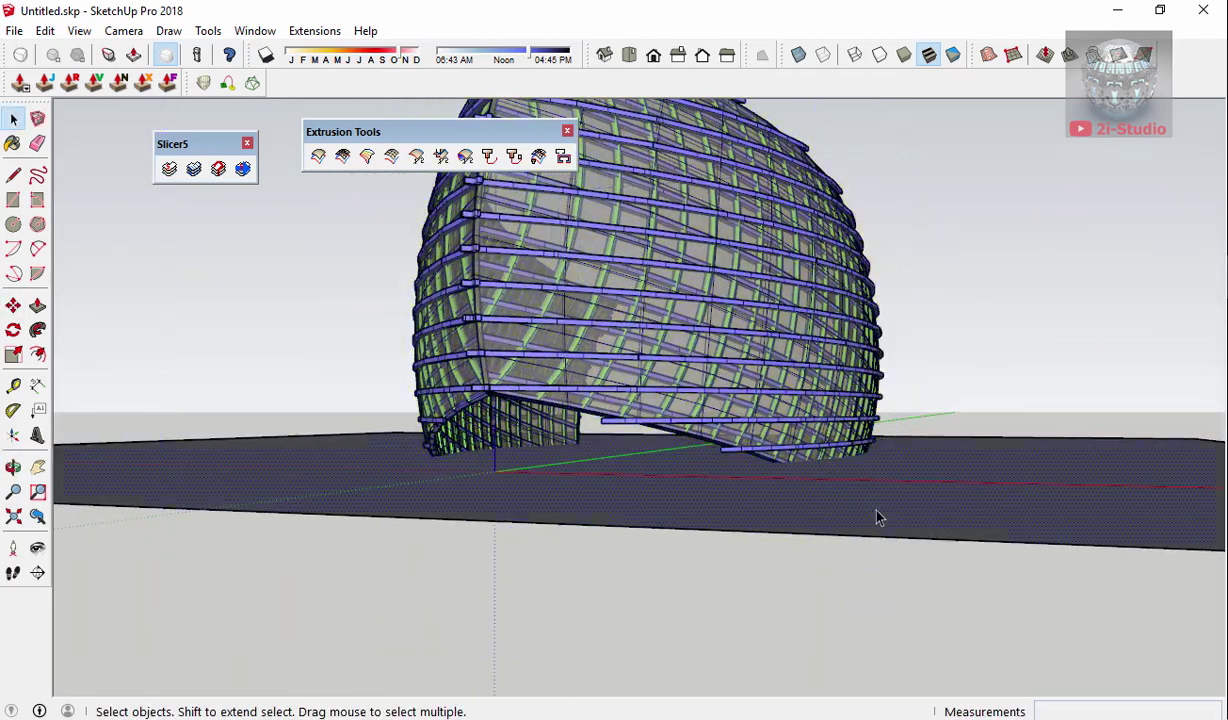
pyautogui.moveTo(877, 515)
pyautogui.mouseDown(button='middle')
pyautogui.moveTo(900, 528)
pyautogui.moveTo(666, 568)
pyautogui.moveTo(874, 521)
pyautogui.moveTo(658, 495)
pyautogui.moveTo(672, 430)
pyautogui.moveTo(704, 444)
pyautogui.moveTo(745, 430)
pyautogui.moveTo(1061, 491)
pyautogui.moveTo(584, 510)
pyautogui.moveTo(548, 587)
pyautogui.moveTo(674, 594)
pyautogui.moveTo(540, 384)
pyautogui.moveTo(200, 482)
pyautogui.moveTo(576, 515)
pyautogui.moveTo(640, 500)
pyautogui.mouseUp(button='middle')
pyautogui.press('p')
pyautogui.press('space')
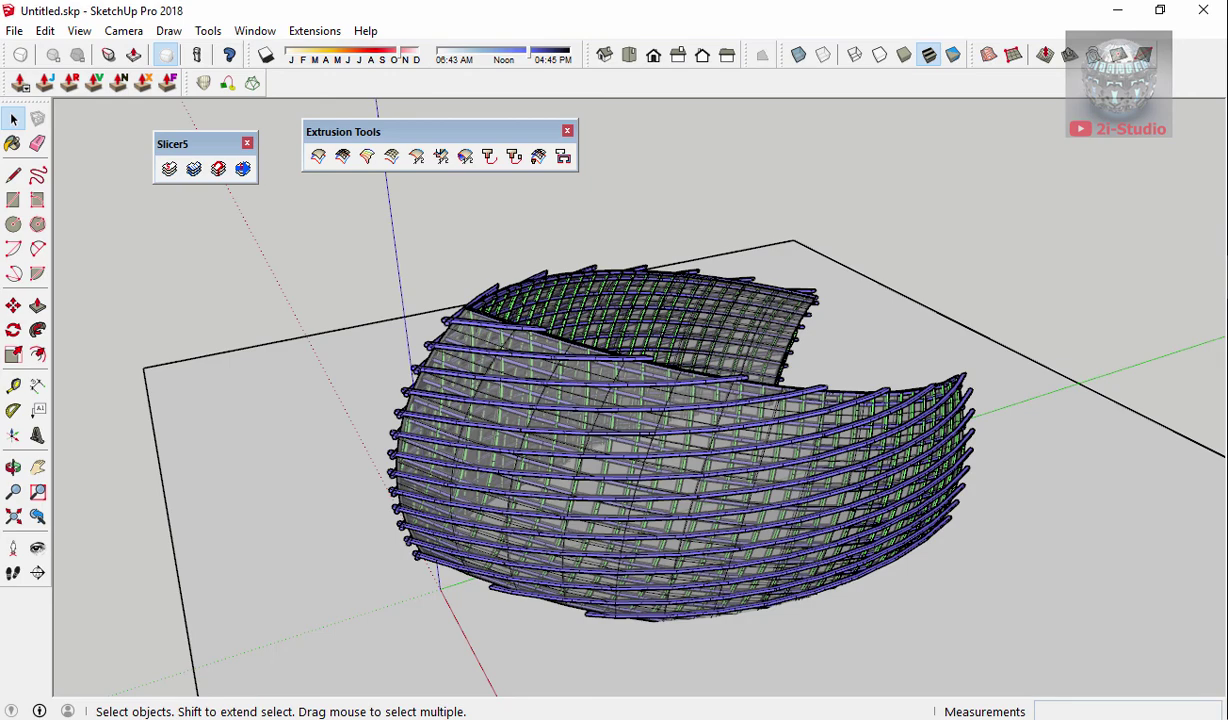